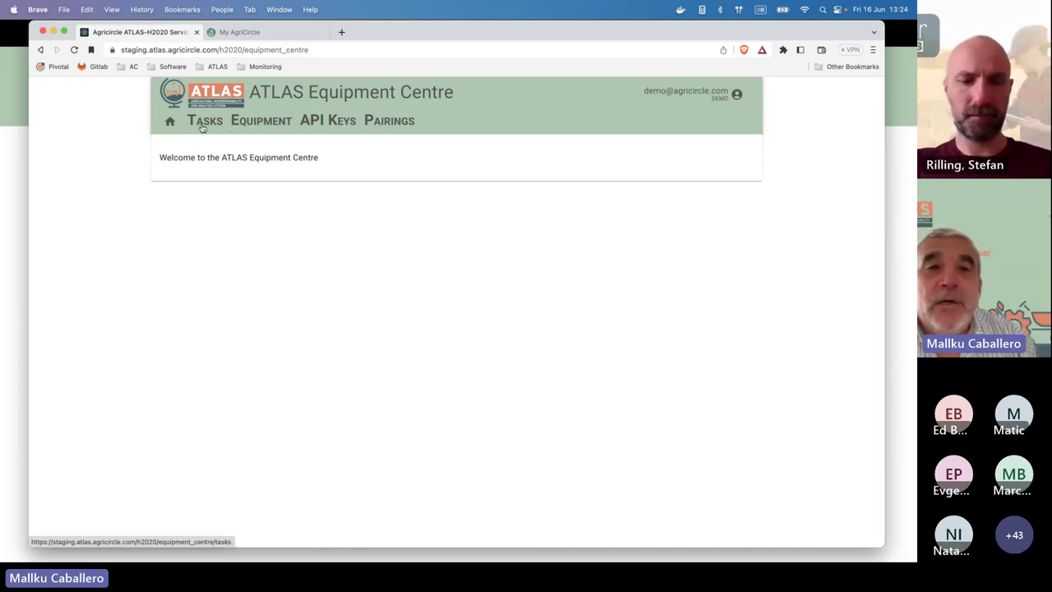
Inspect the pending fertilization task set's Cow slurry and GreenThumb phosphorus products, then go back to Tasks.
{"action": "left_click", "coordinate": [201, 127]}
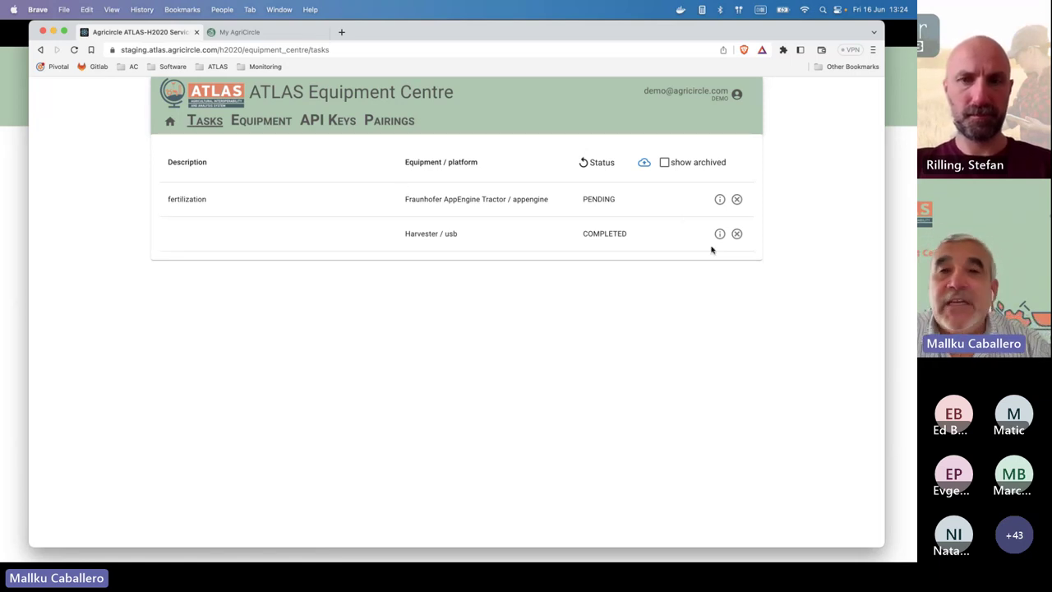
{"action": "left_click", "coordinate": [720, 201]}
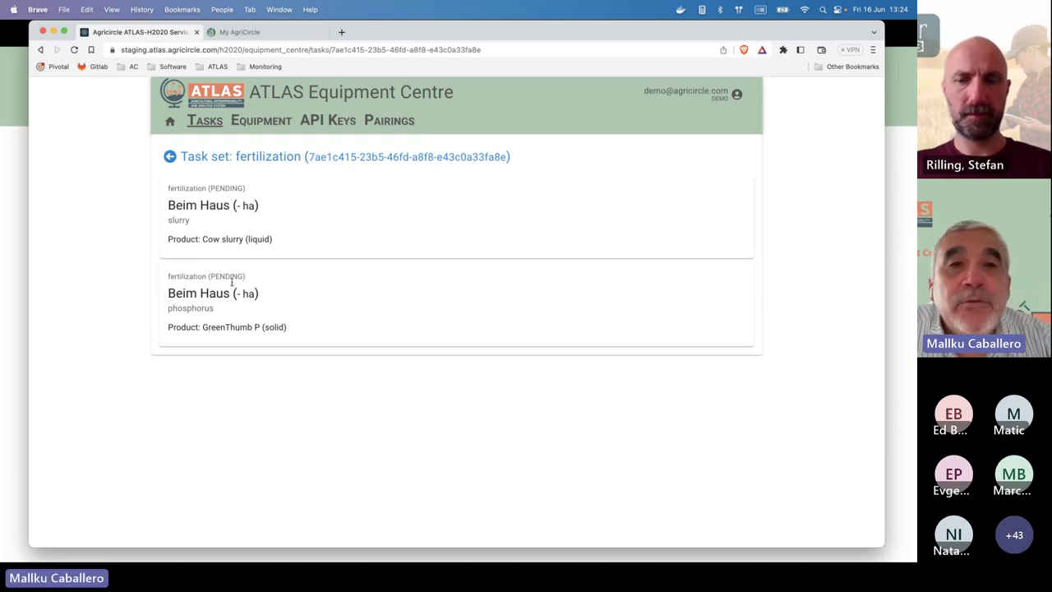
{"action": "double_click", "coordinate": [212, 239]}
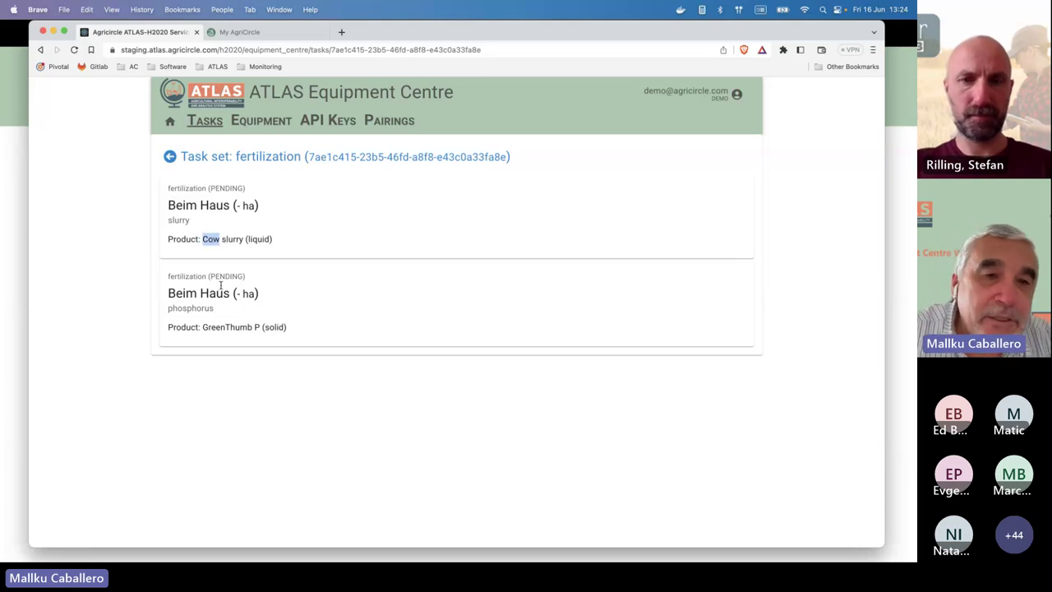
{"action": "double_click", "coordinate": [237, 327]}
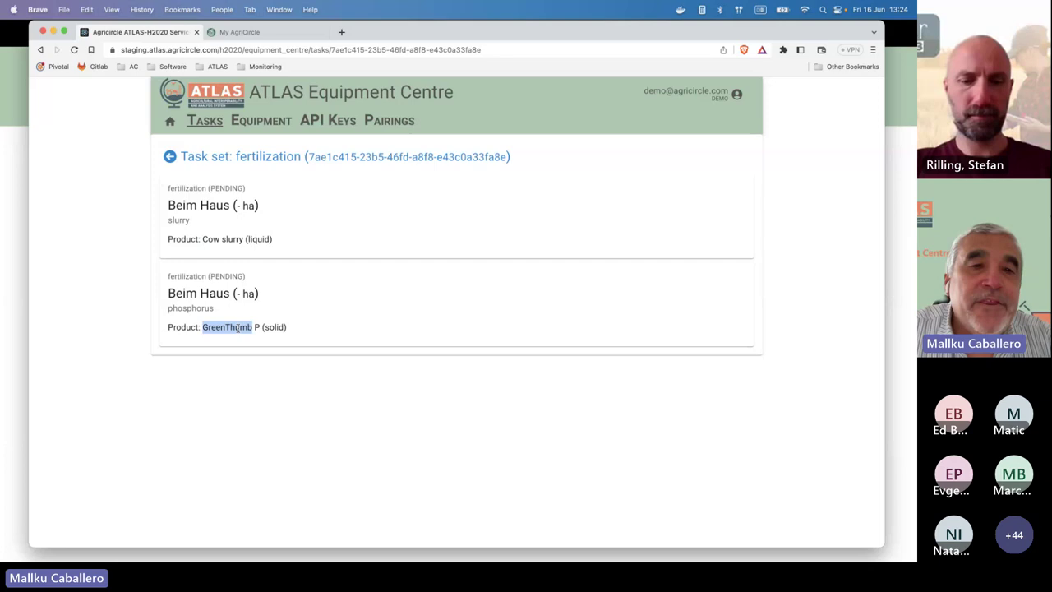
{"action": "left_click", "coordinate": [197, 308]}
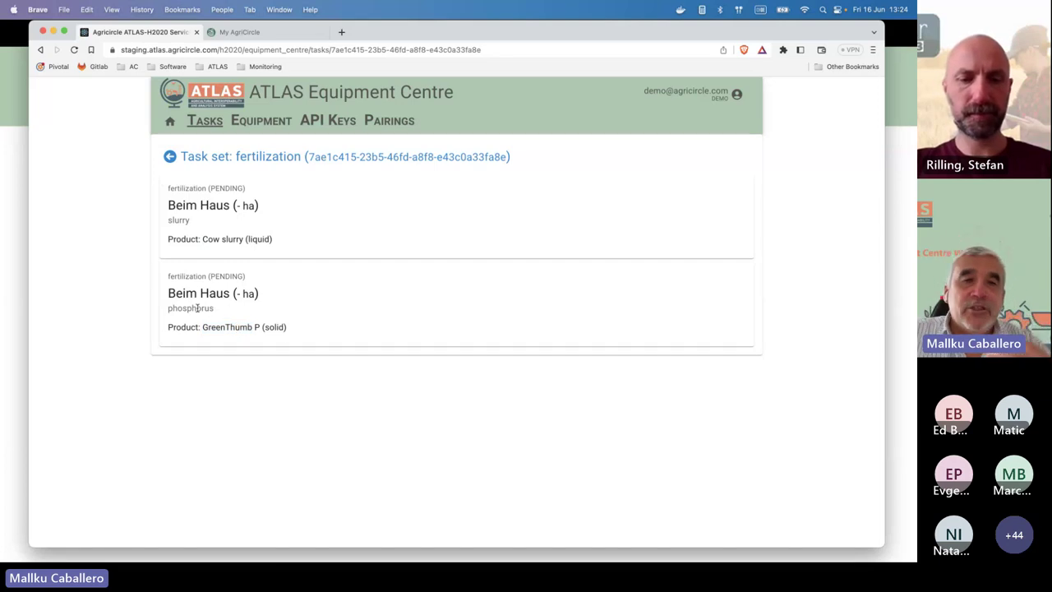
{"action": "left_click", "coordinate": [170, 156]}
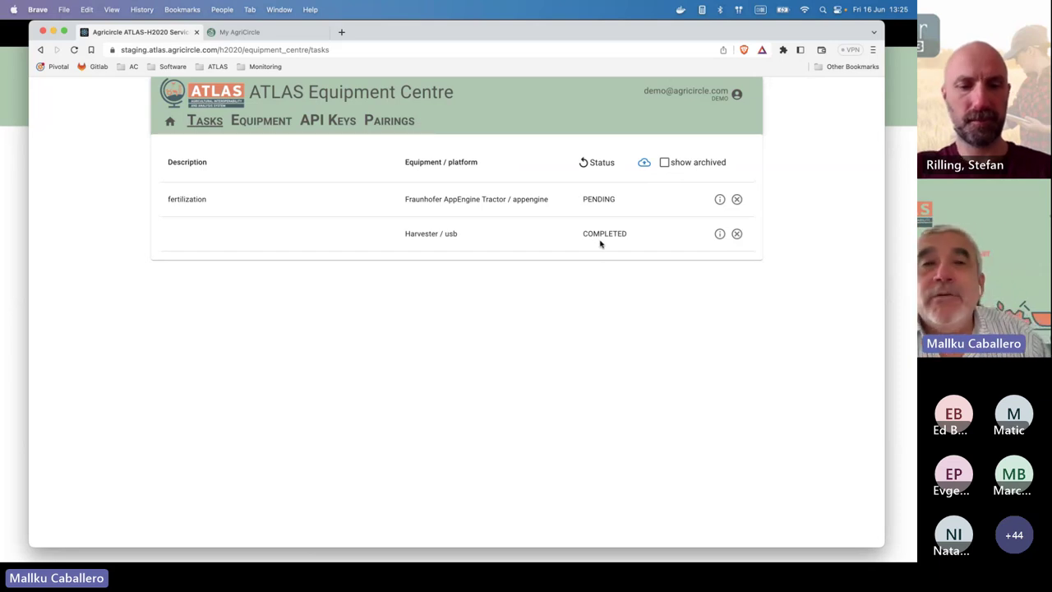
Start a new entry from the Equipment list.
{"action": "left_click", "coordinate": [265, 123]}
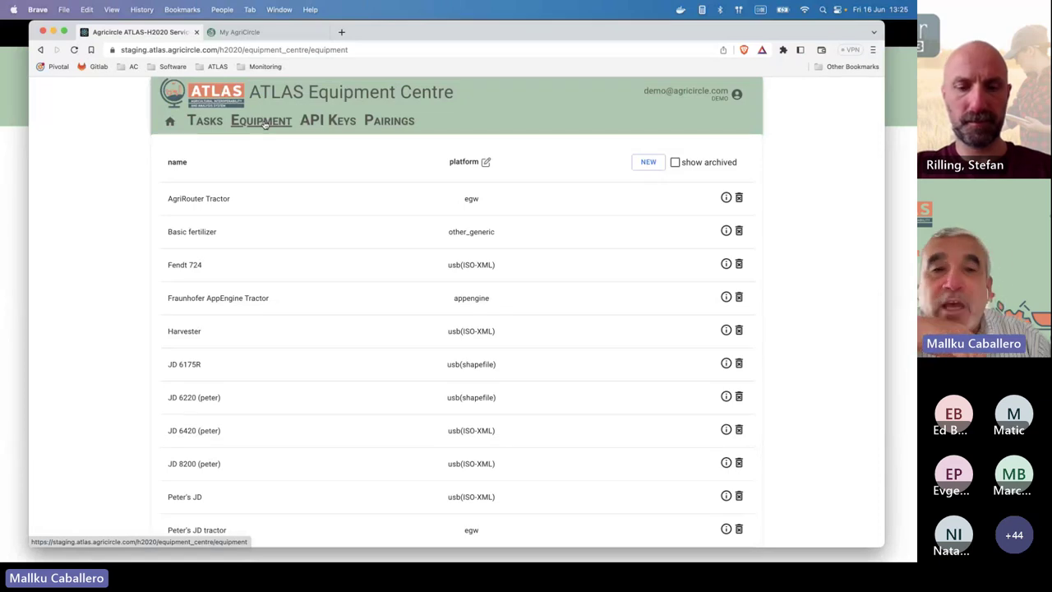
{"action": "scroll", "coordinate": [249, 269], "scroll_direction": "down", "scroll_amount": 1}
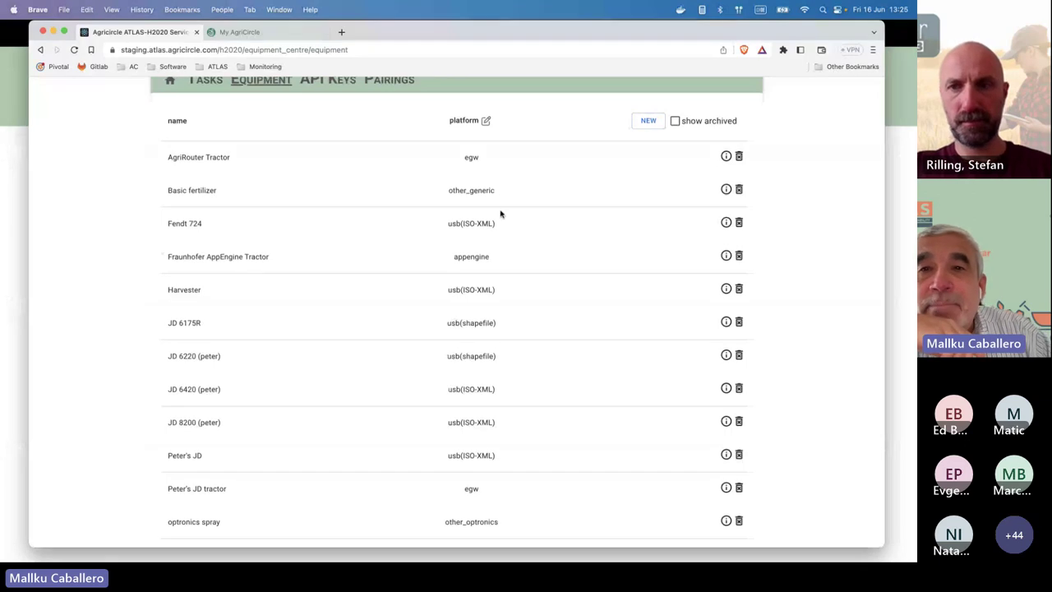
{"action": "left_click", "coordinate": [648, 121]}
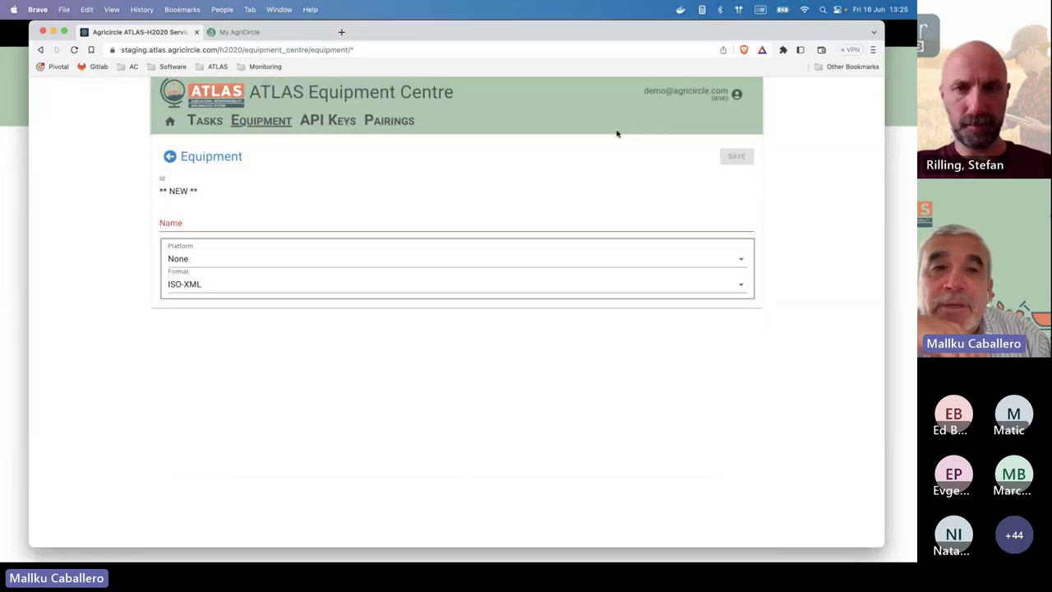
Set platform Equipment Gateway, adapter John Deere and equipment 4240 Display.
{"action": "left_click", "coordinate": [206, 255]}
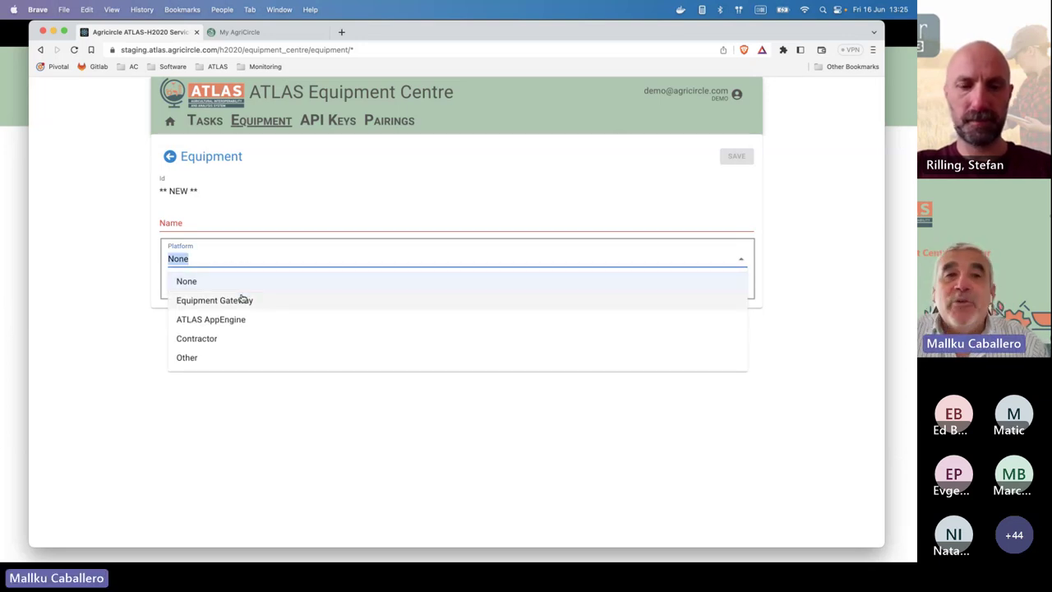
{"action": "left_click", "coordinate": [243, 301]}
{"action": "left_click", "coordinate": [222, 285]}
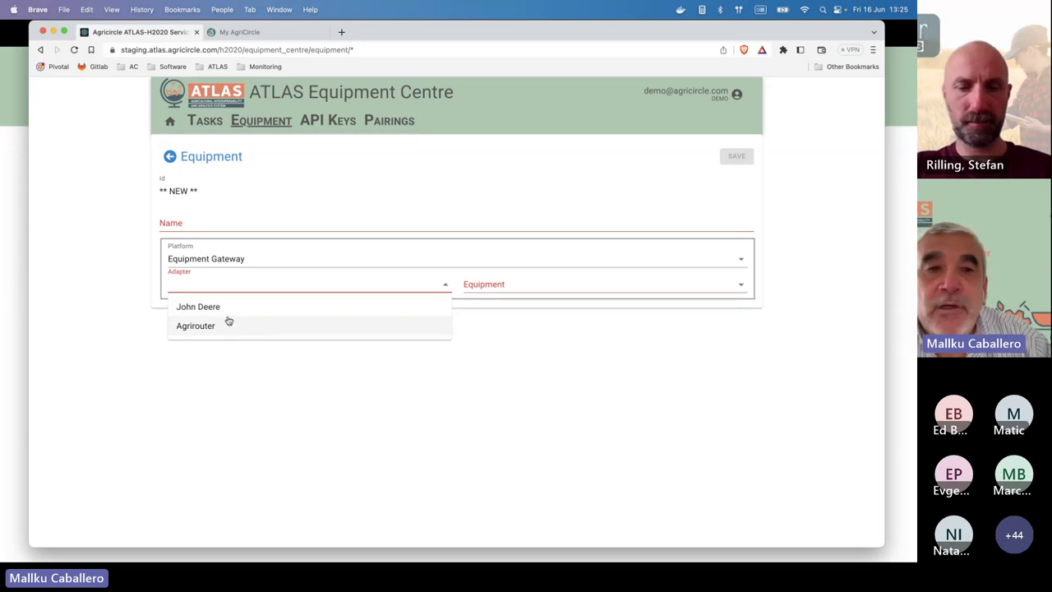
{"action": "left_click", "coordinate": [229, 314]}
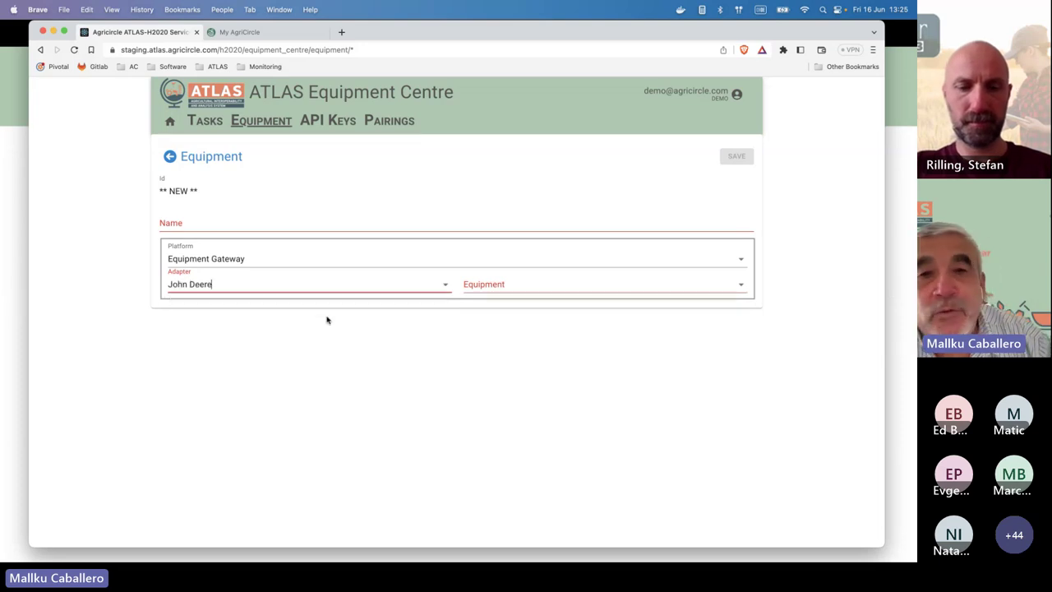
{"action": "left_click", "coordinate": [487, 282]}
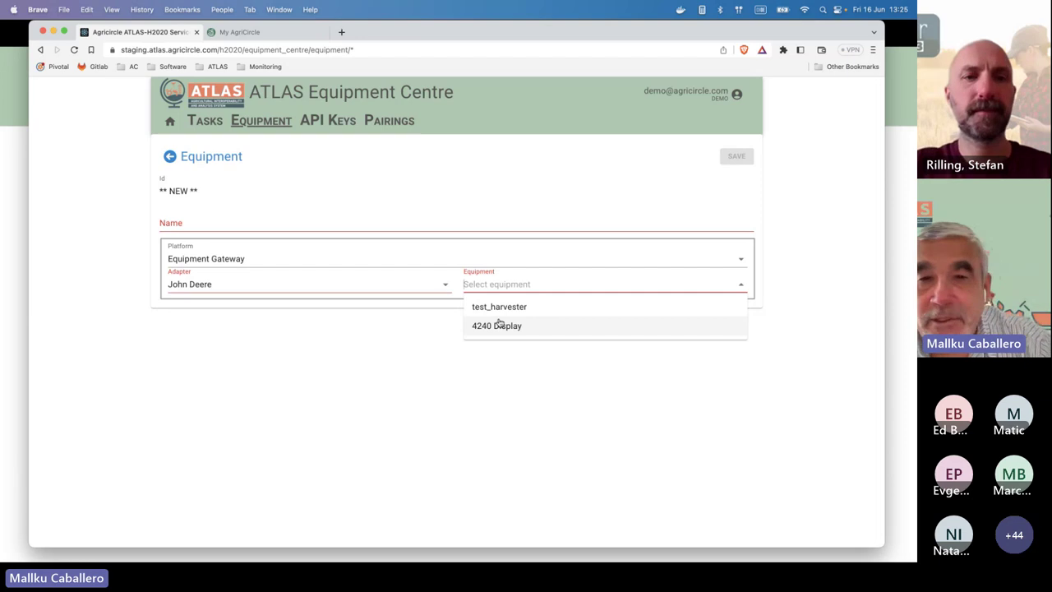
{"action": "left_click", "coordinate": [499, 325]}
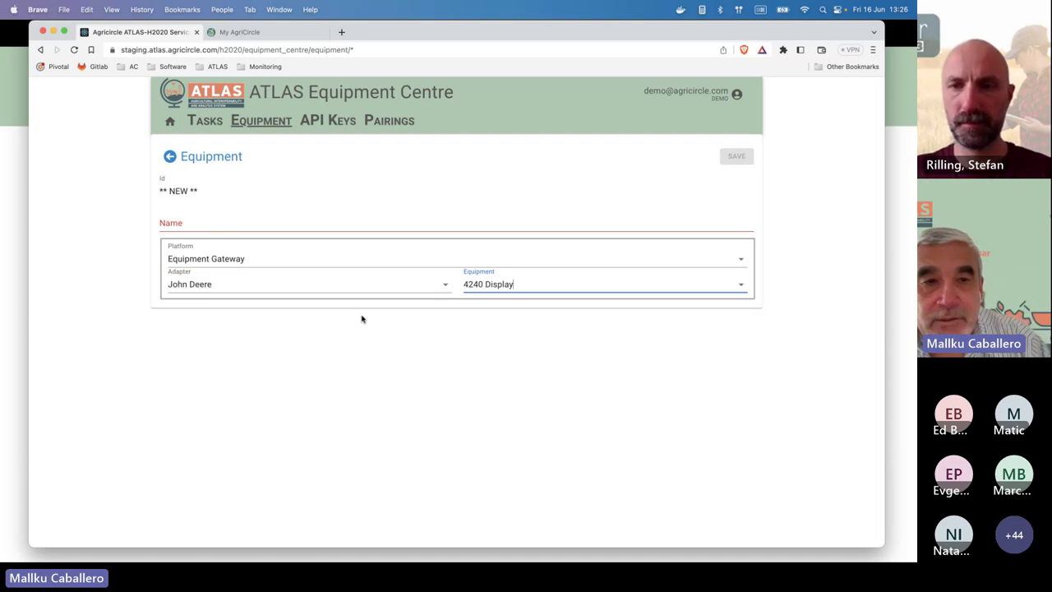
{"action": "left_click", "coordinate": [225, 284]}
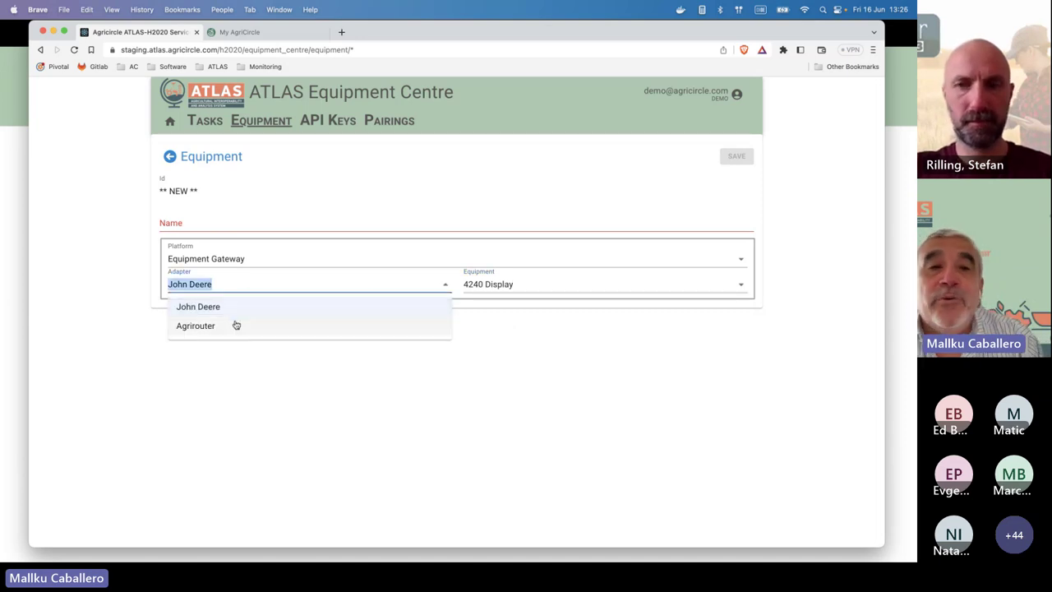
Switch the adapter to Agrirouter, set platform ATLAS AppEngine, then choose Other platform.
{"action": "left_click", "coordinate": [235, 325]}
{"action": "left_click", "coordinate": [481, 285]}
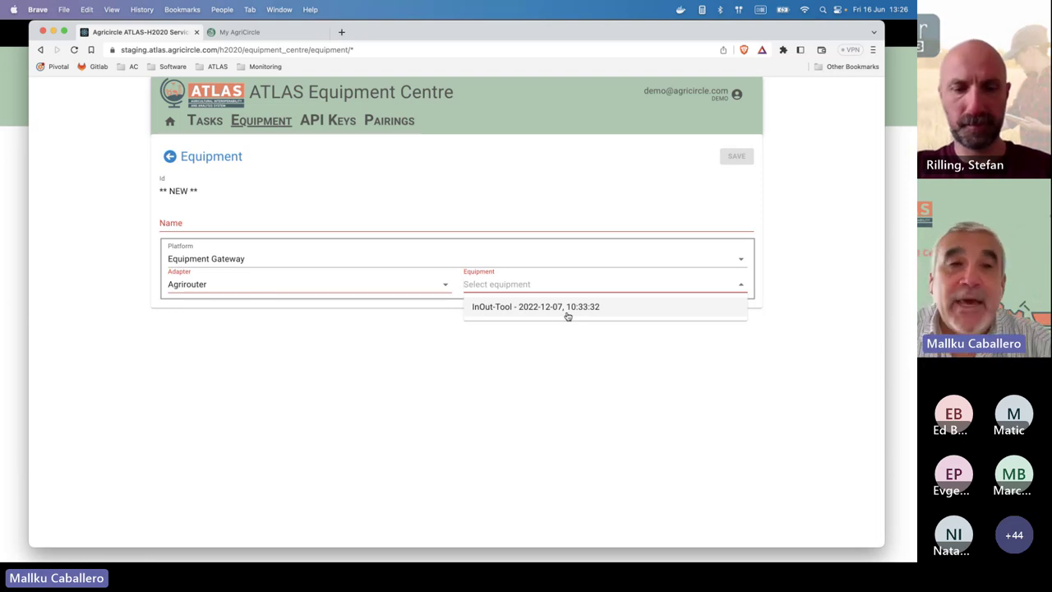
{"action": "left_click", "coordinate": [281, 259]}
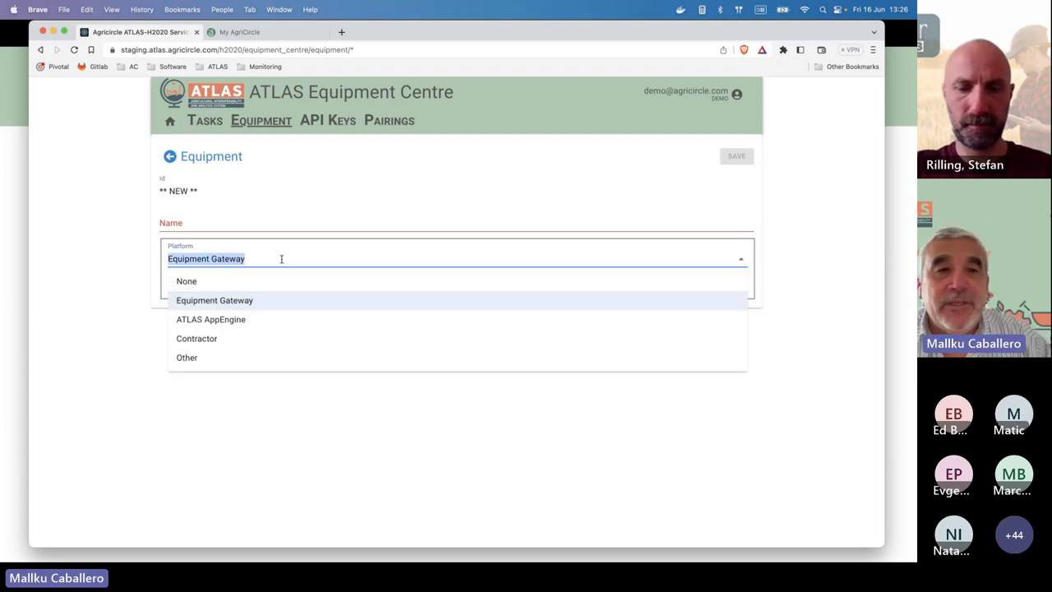
{"action": "left_click", "coordinate": [259, 319]}
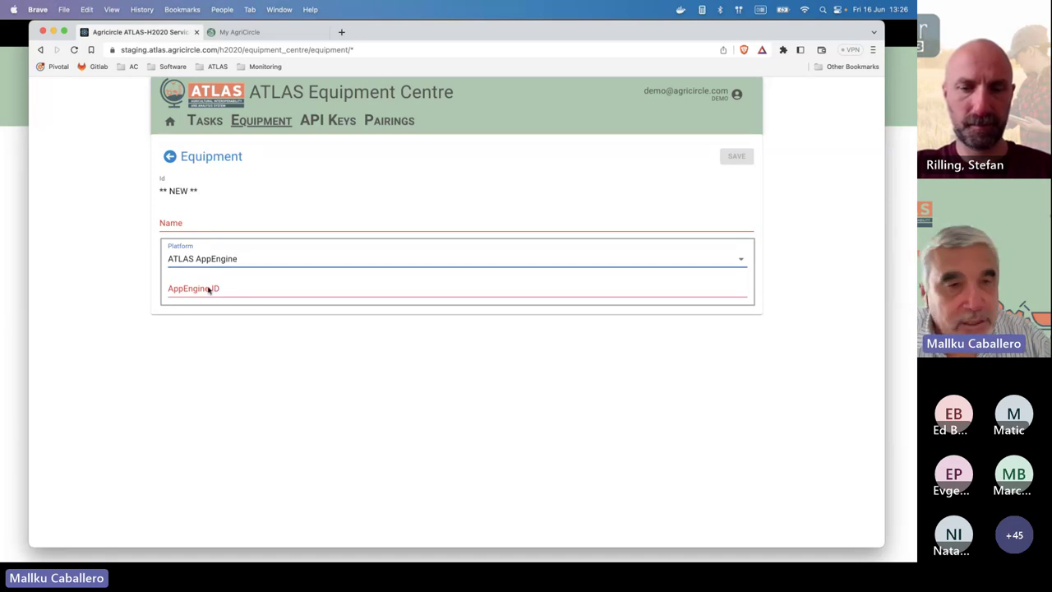
{"action": "left_click", "coordinate": [198, 260]}
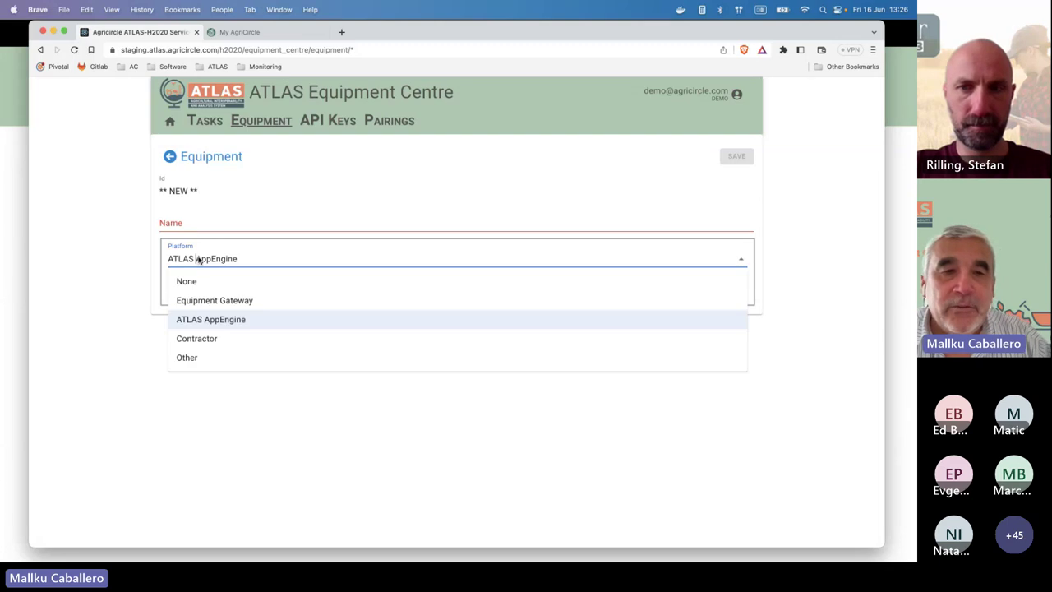
{"action": "left_click", "coordinate": [207, 358]}
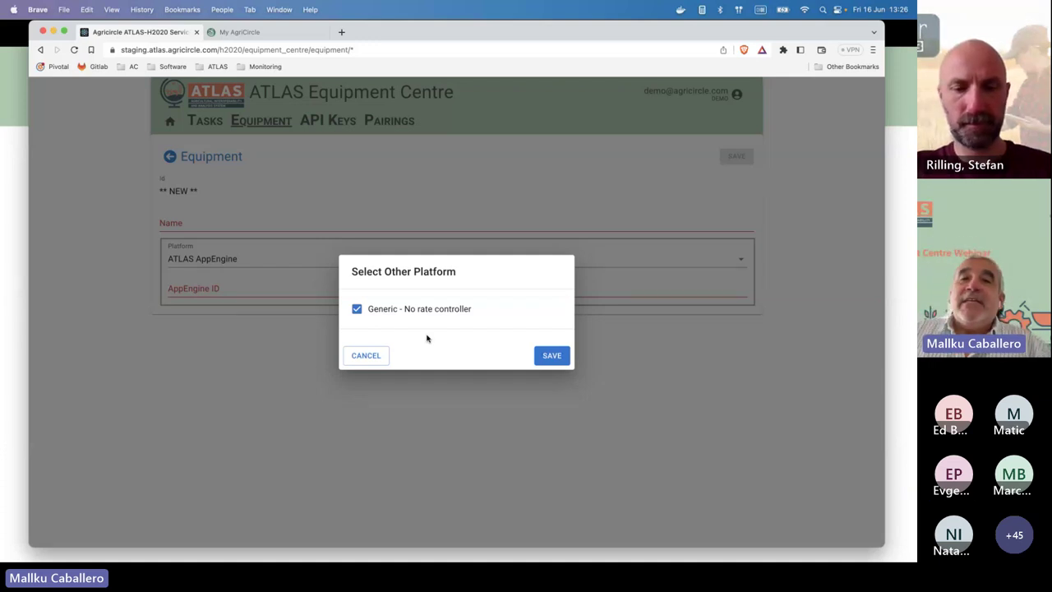
In Select Other Platform, untick Generic, enter 'optronic', re-tick Generic, then cancel the dialog.
{"action": "left_click", "coordinate": [403, 312]}
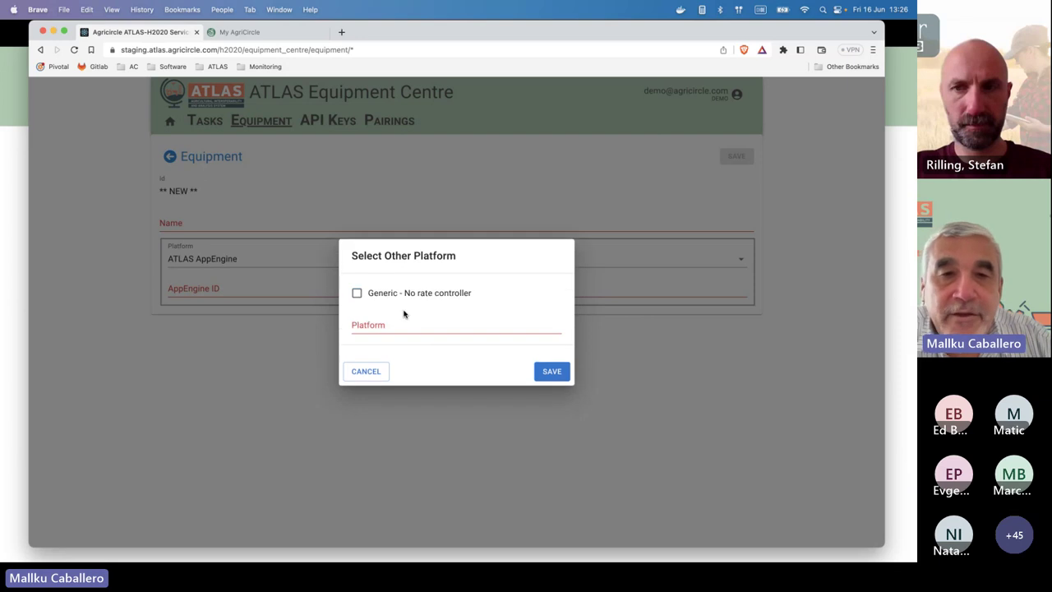
{"action": "left_click", "coordinate": [384, 325]}
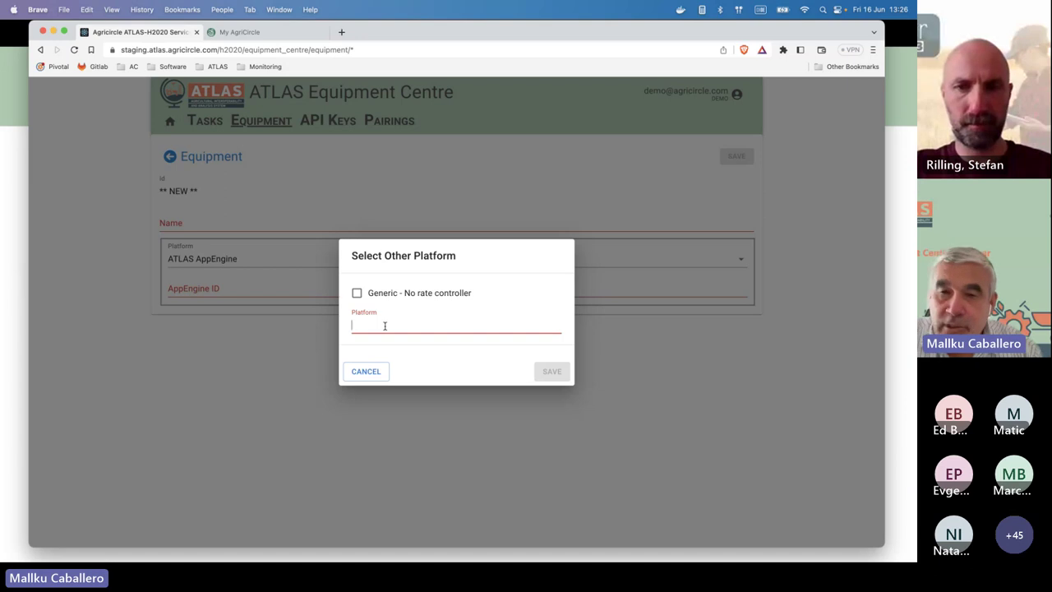
{"action": "type", "text": "op"}
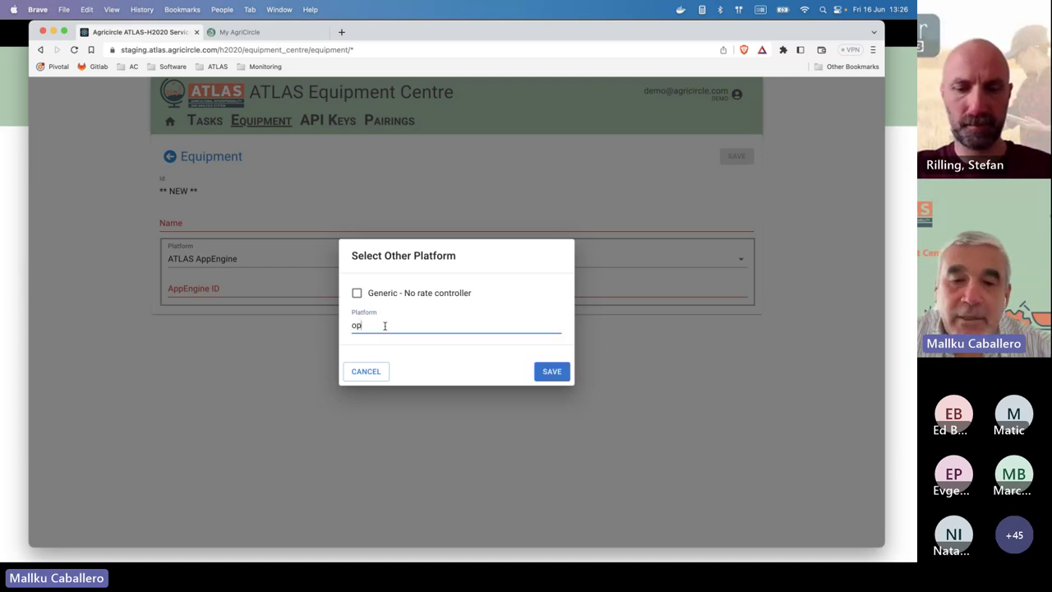
{"action": "type", "text": "tronics"}
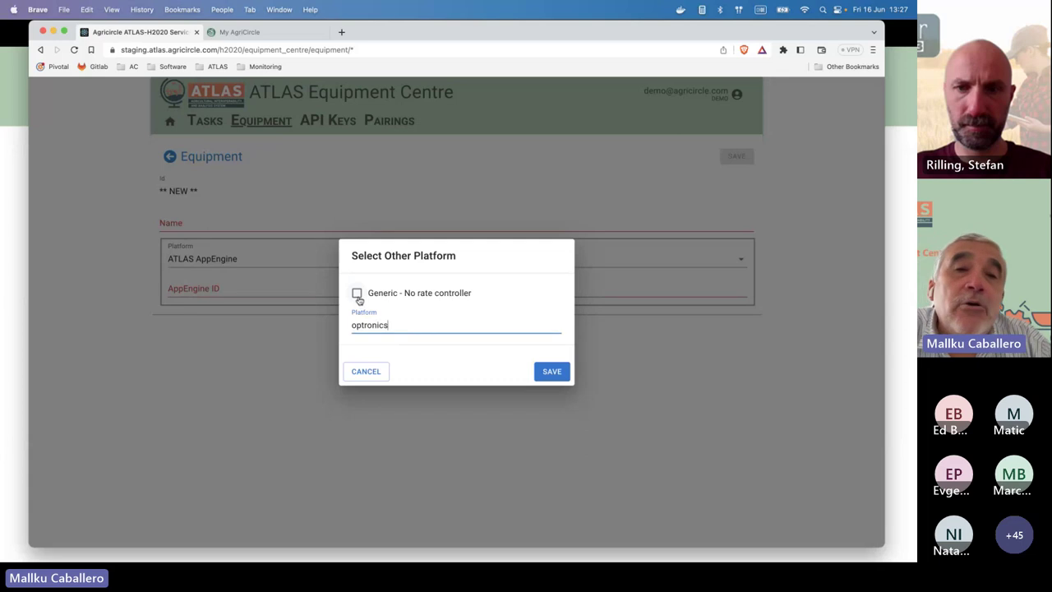
{"action": "left_click", "coordinate": [359, 297]}
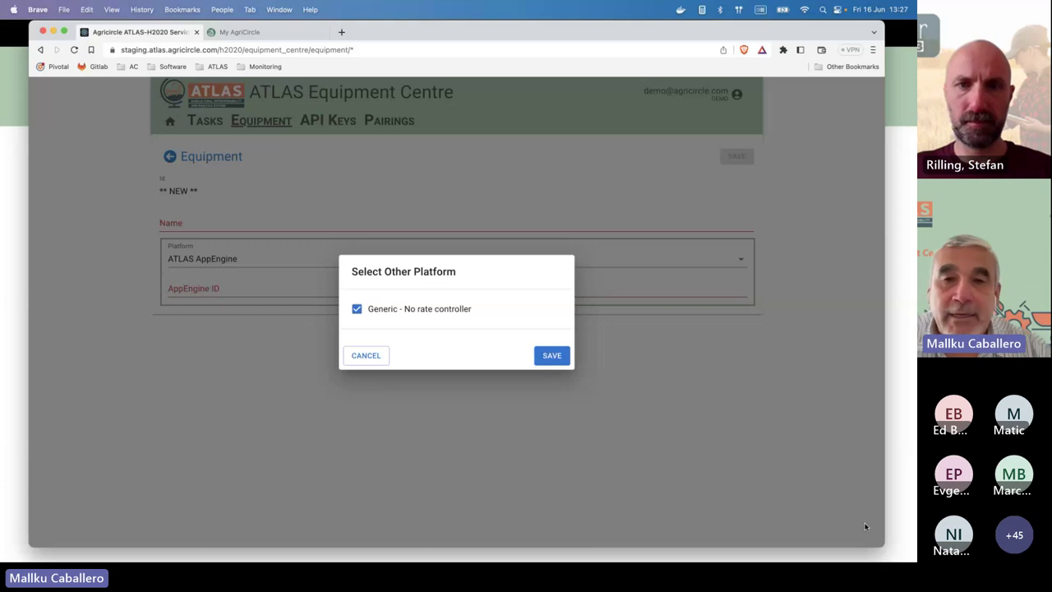
{"action": "left_click", "coordinate": [366, 355]}
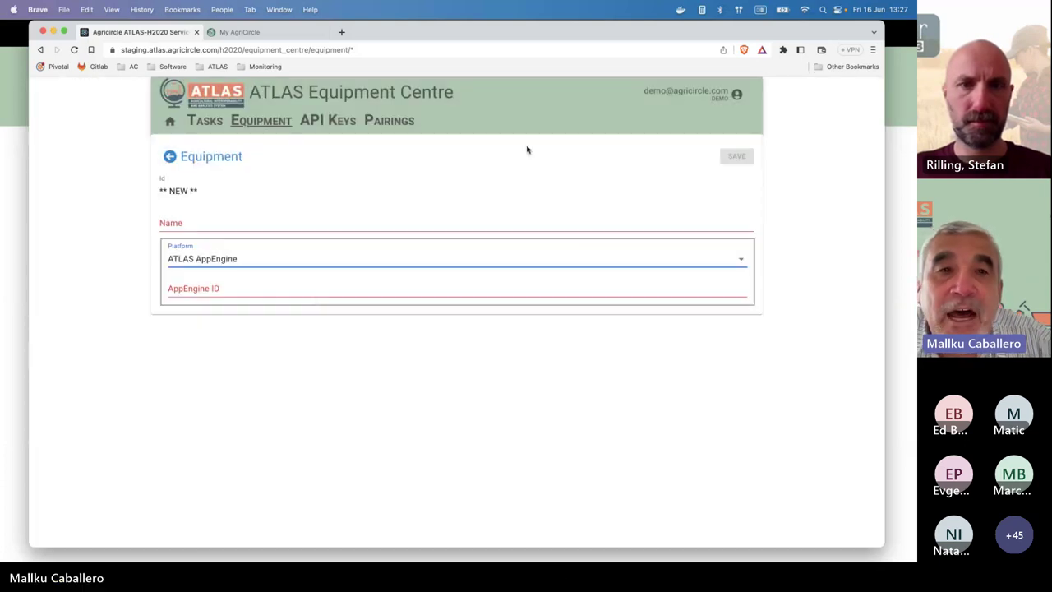
Go back to the equipment list and browse platforms such as Fendt 724's usb.
{"action": "left_click", "coordinate": [181, 158]}
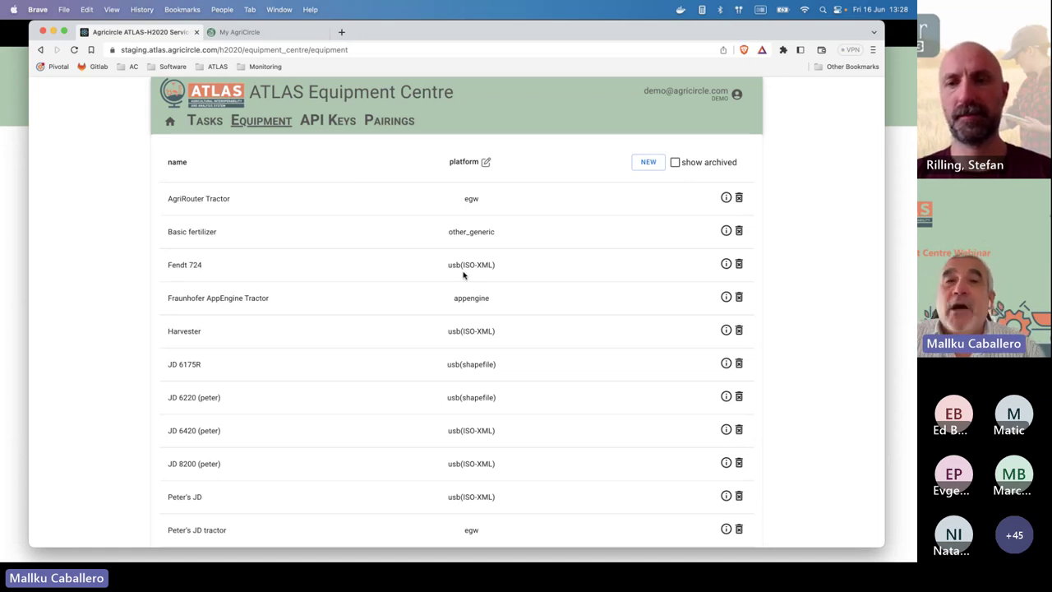
{"action": "double_click", "coordinate": [451, 265]}
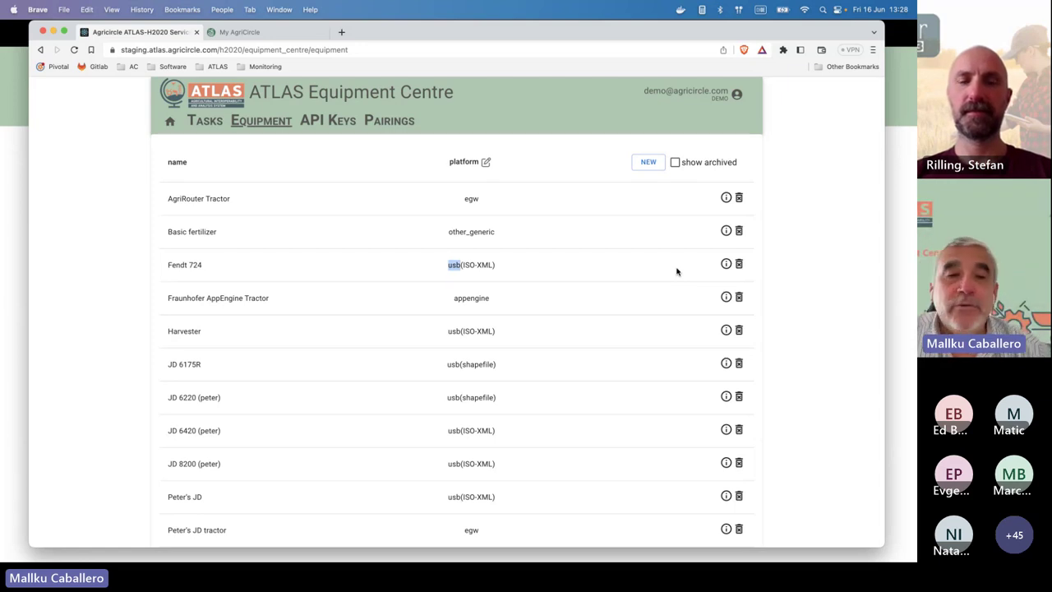
{"action": "left_click", "coordinate": [678, 271]}
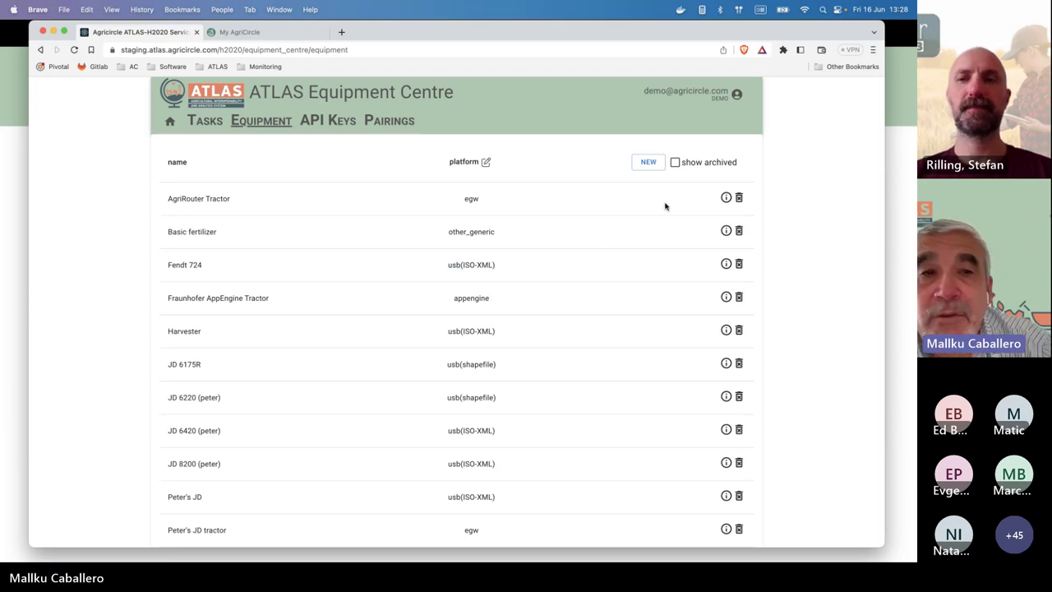
{"action": "scroll", "coordinate": [665, 206], "scroll_direction": "down", "scroll_amount": 2}
{"action": "scroll", "coordinate": [665, 206], "scroll_direction": "up", "scroll_amount": 2}
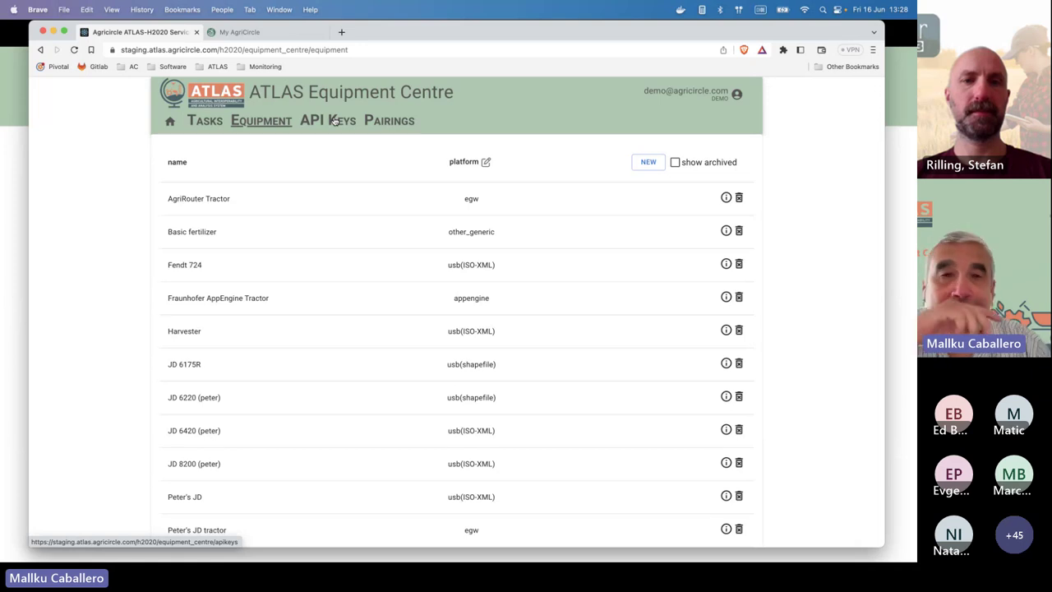
View the active pairings and tasks list, then switch back to the PowerPoint Demo slide.
{"action": "left_click", "coordinate": [385, 120]}
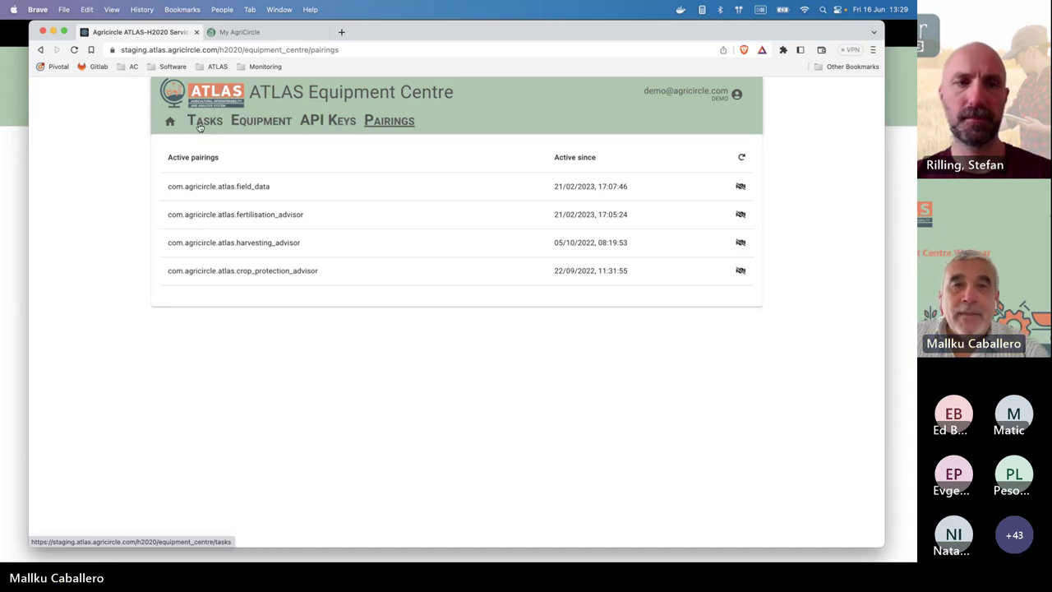
{"action": "left_click", "coordinate": [199, 125]}
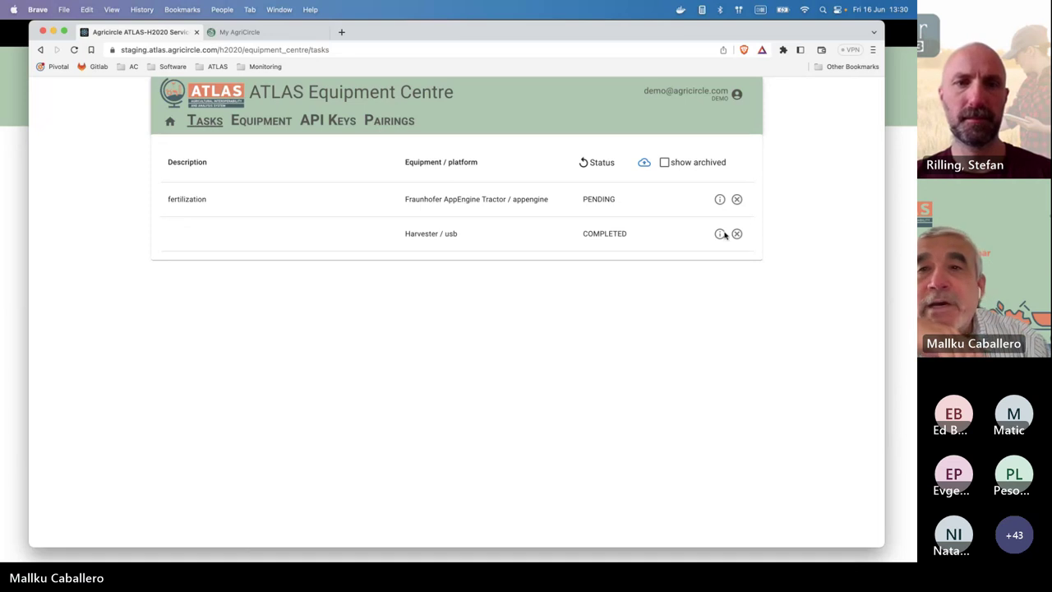
{"action": "key", "text": "super+Tab"}
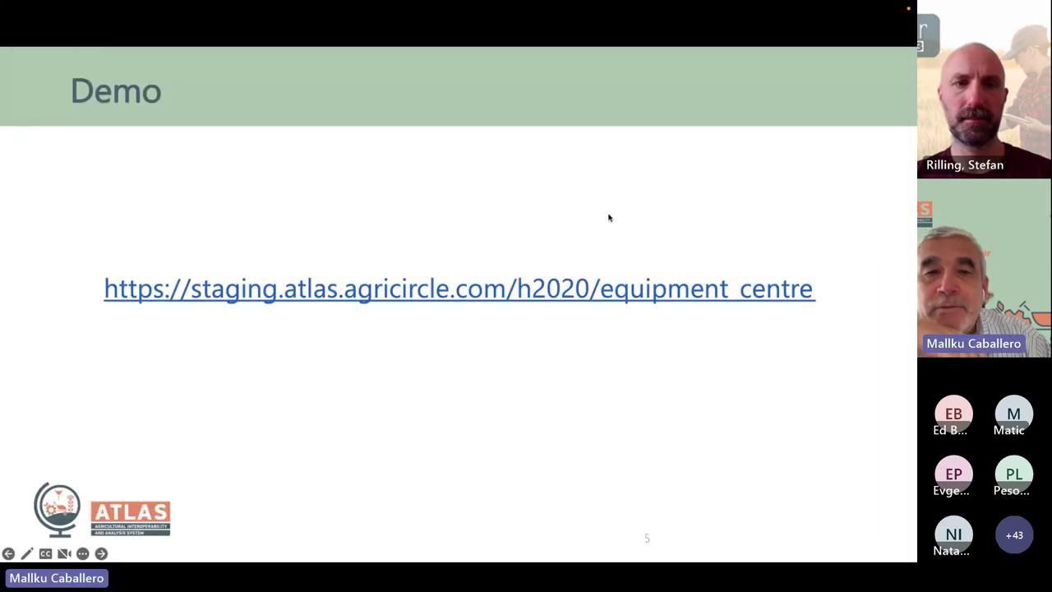
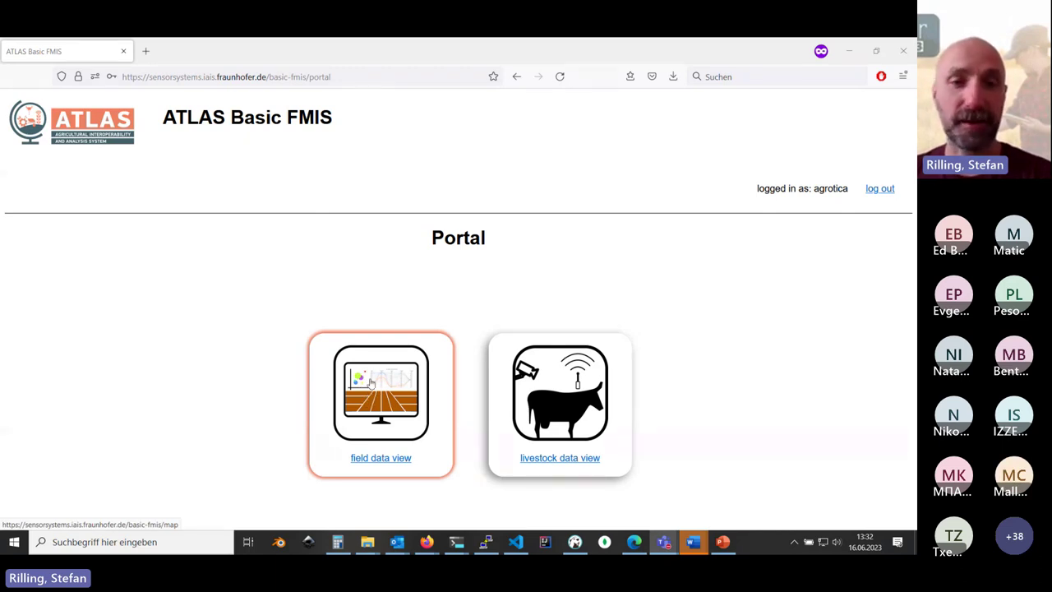
Open the field data view, check the Farms list, and expand Pair Services to see available services.
{"action": "left_click", "coordinate": [372, 383]}
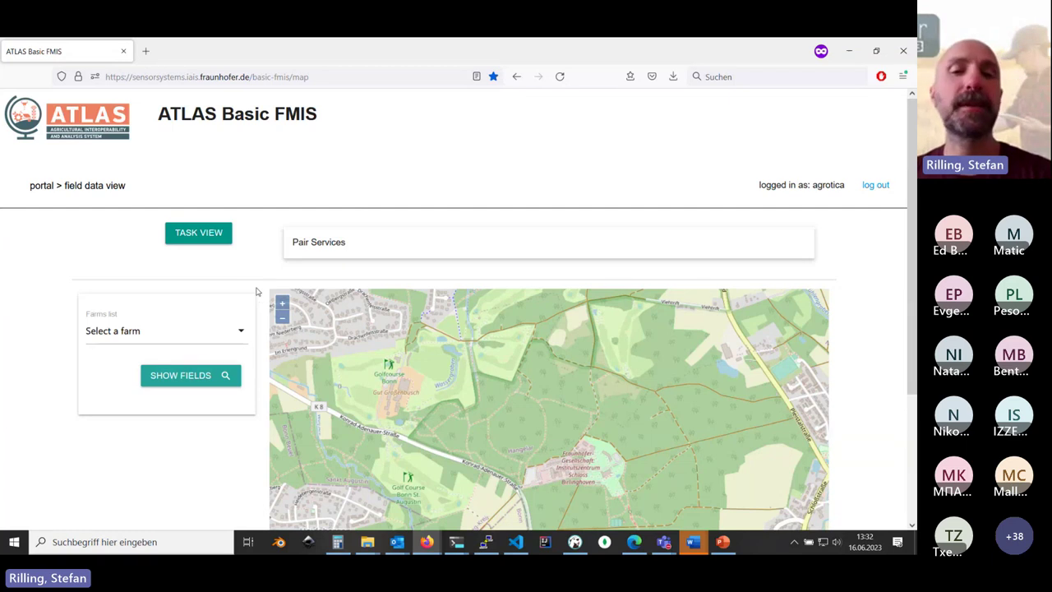
{"action": "left_click", "coordinate": [211, 331]}
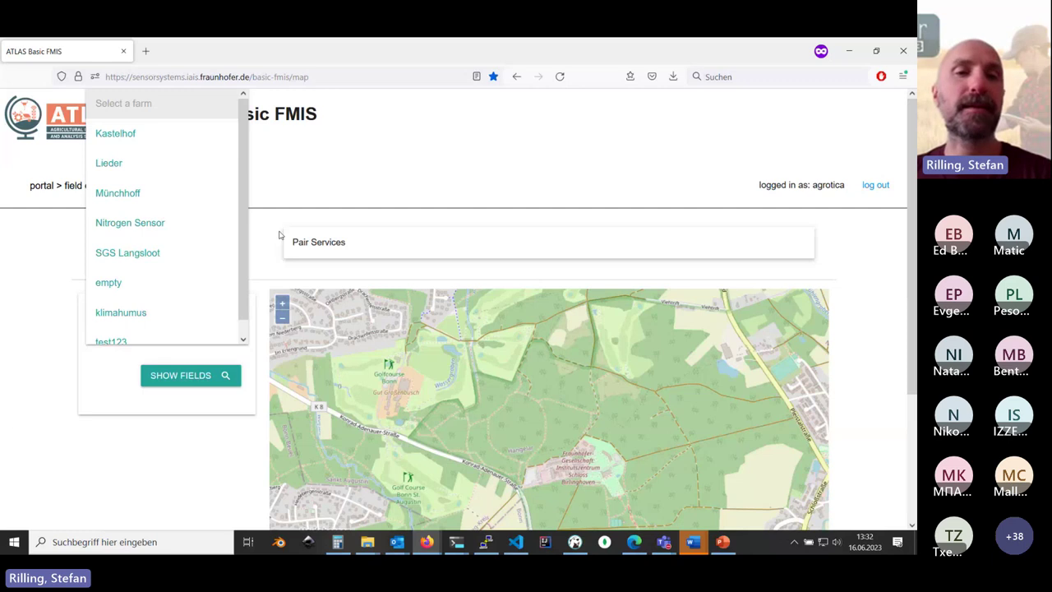
{"action": "left_click", "coordinate": [281, 174]}
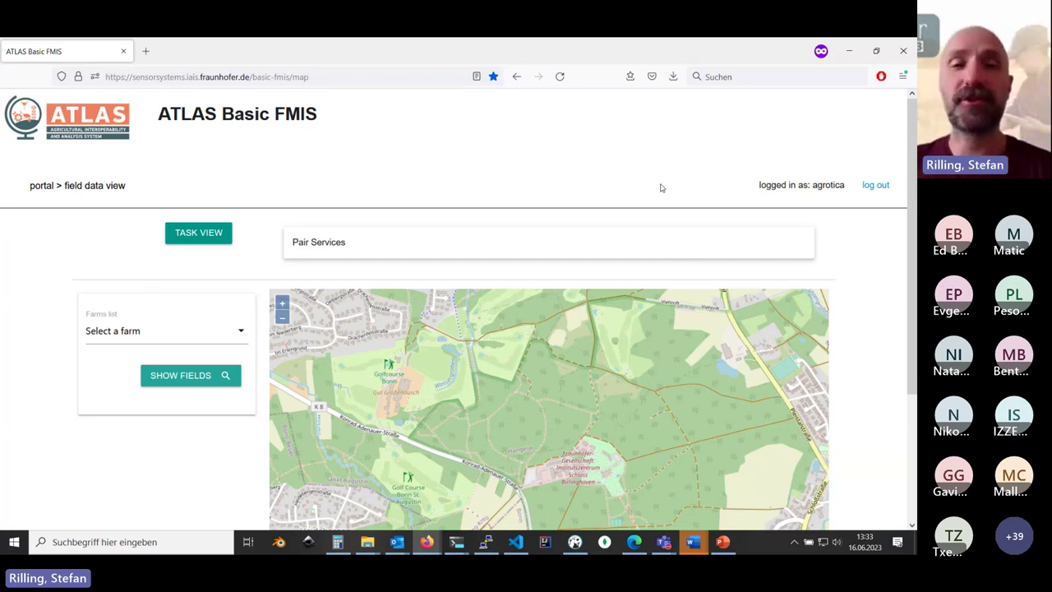
{"action": "left_click", "coordinate": [677, 233]}
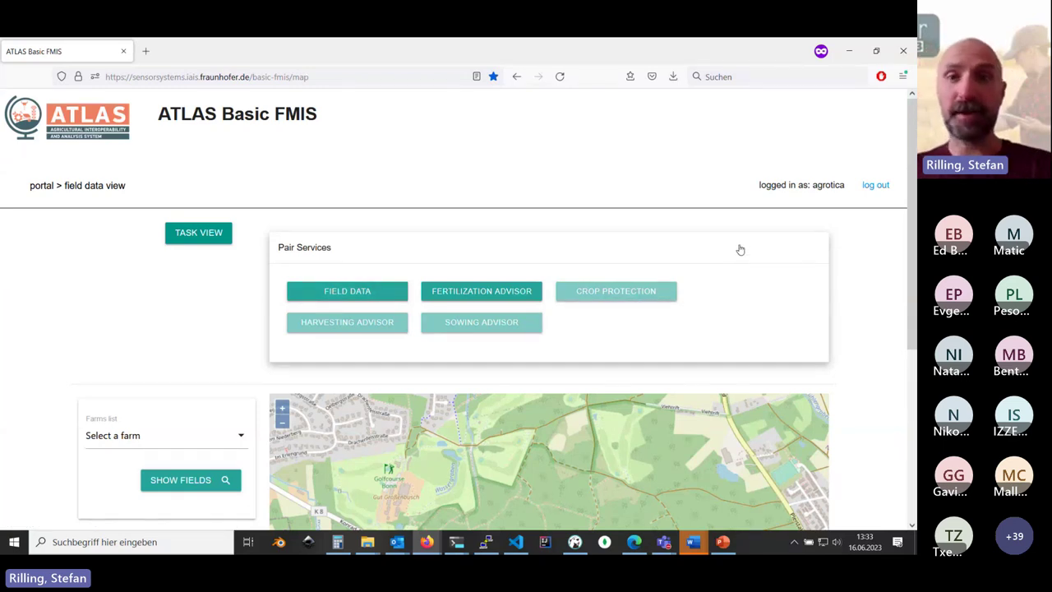
Collapse Pair Services and start Equipment Centre pairing from the task view.
{"action": "left_click", "coordinate": [808, 252]}
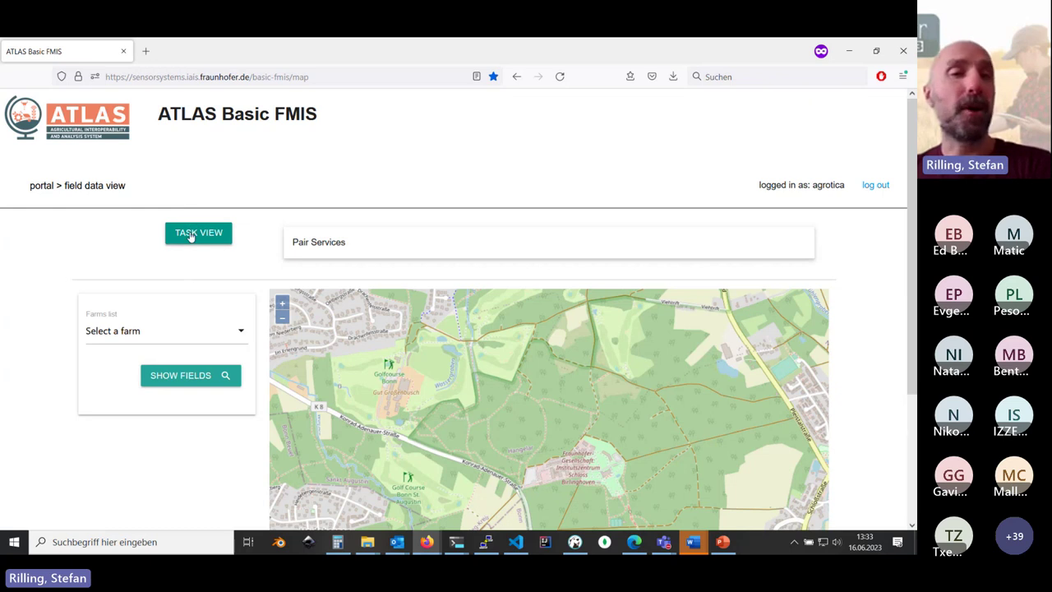
{"action": "left_click", "coordinate": [190, 235]}
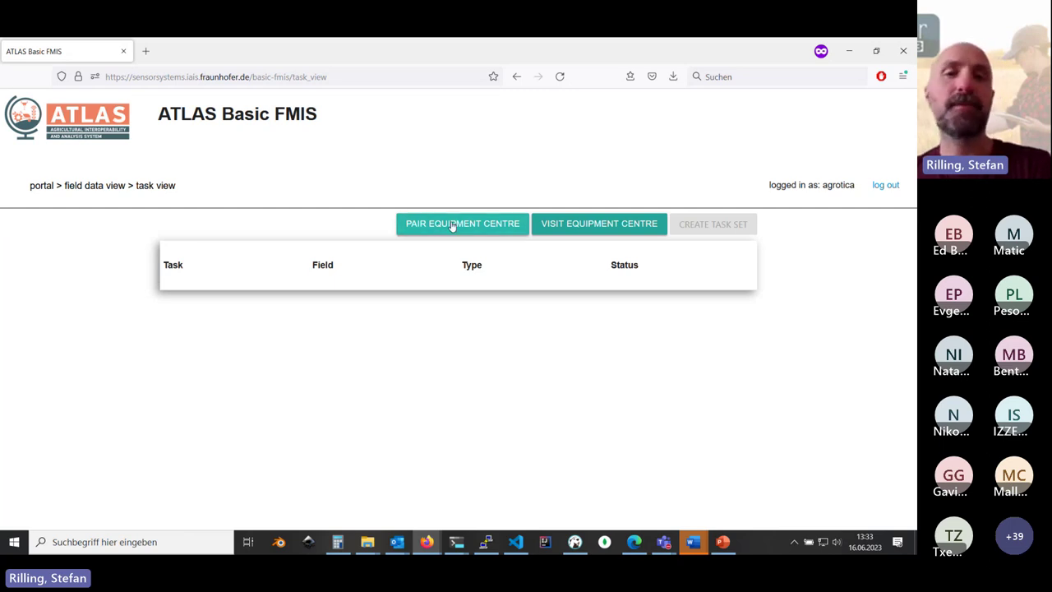
{"action": "left_click", "coordinate": [453, 227]}
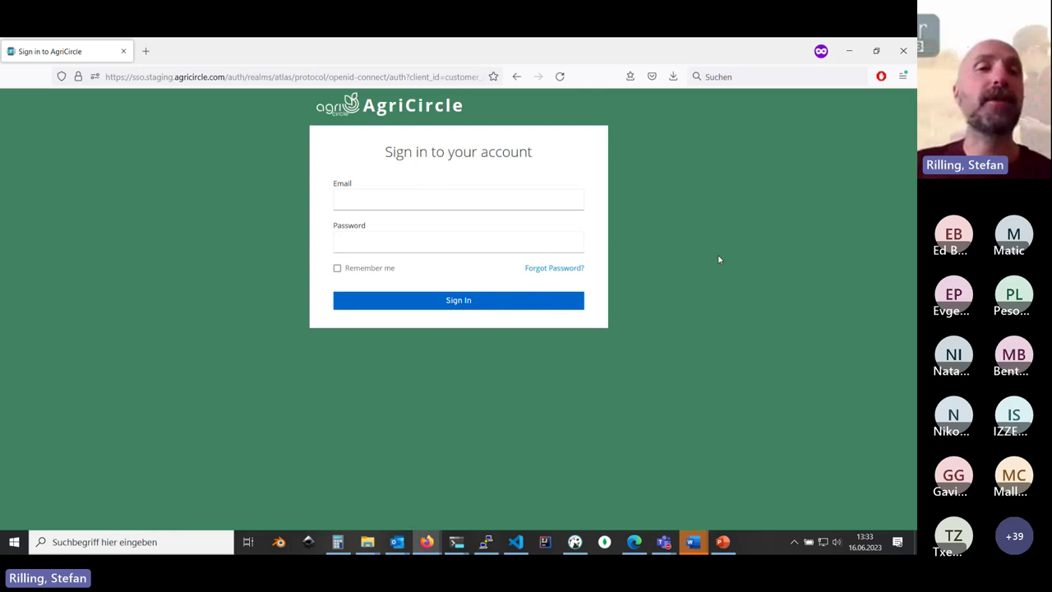
Enter the account username and password and submit the AgriCircle sign-in.
{"action": "left_click", "coordinate": [422, 197]}
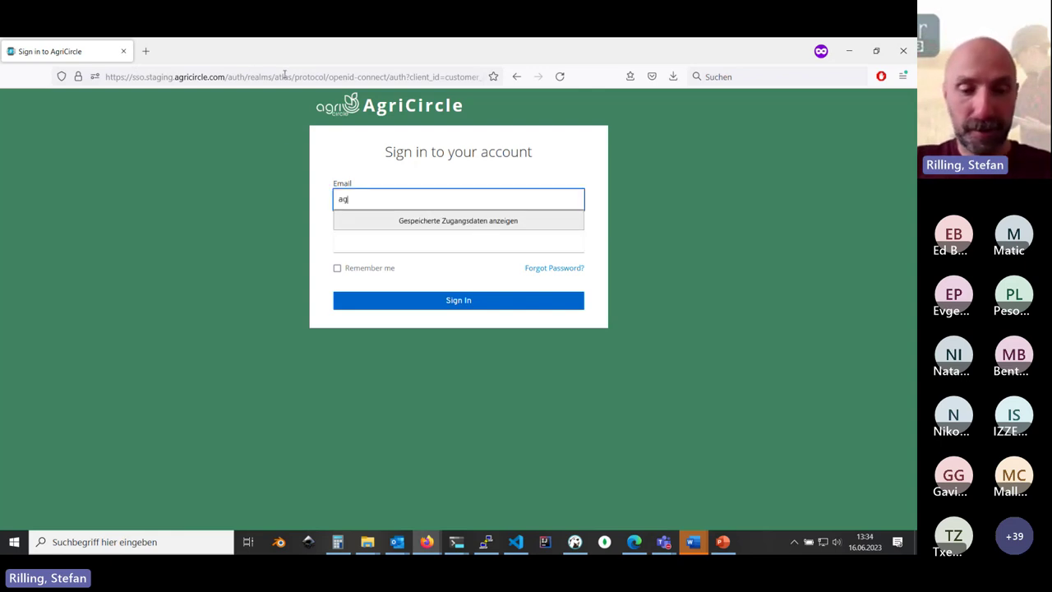
{"action": "key", "text": "Tab"}
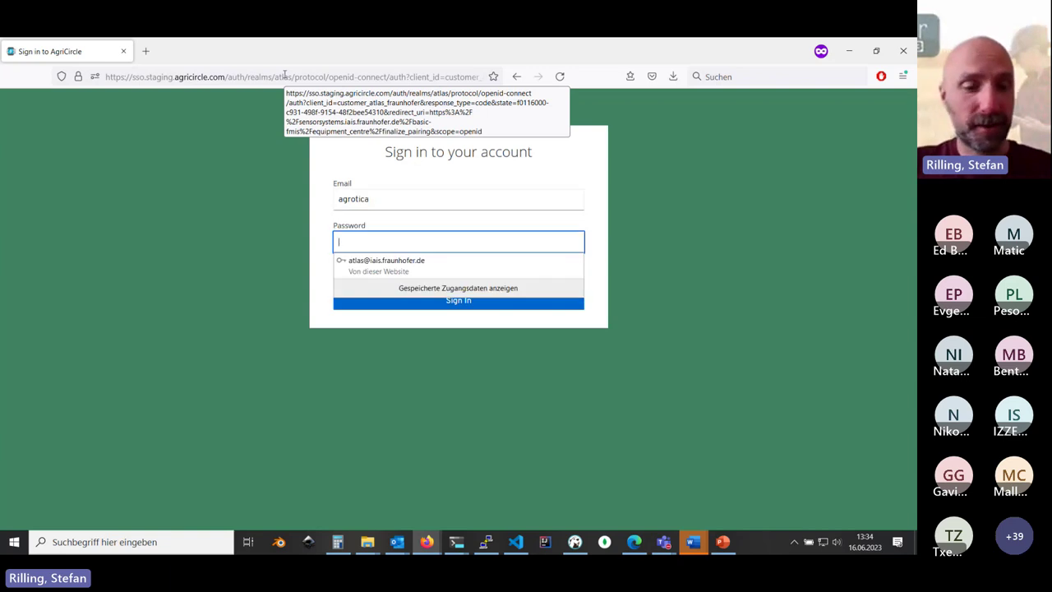
{"action": "type", "text": "********"}
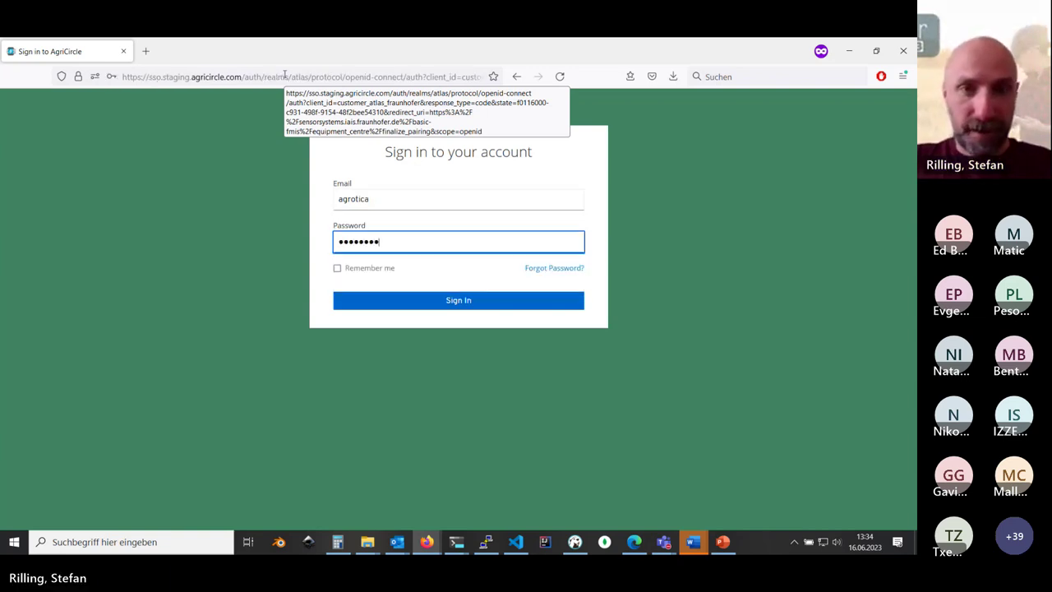
{"action": "type", "text": "*"}
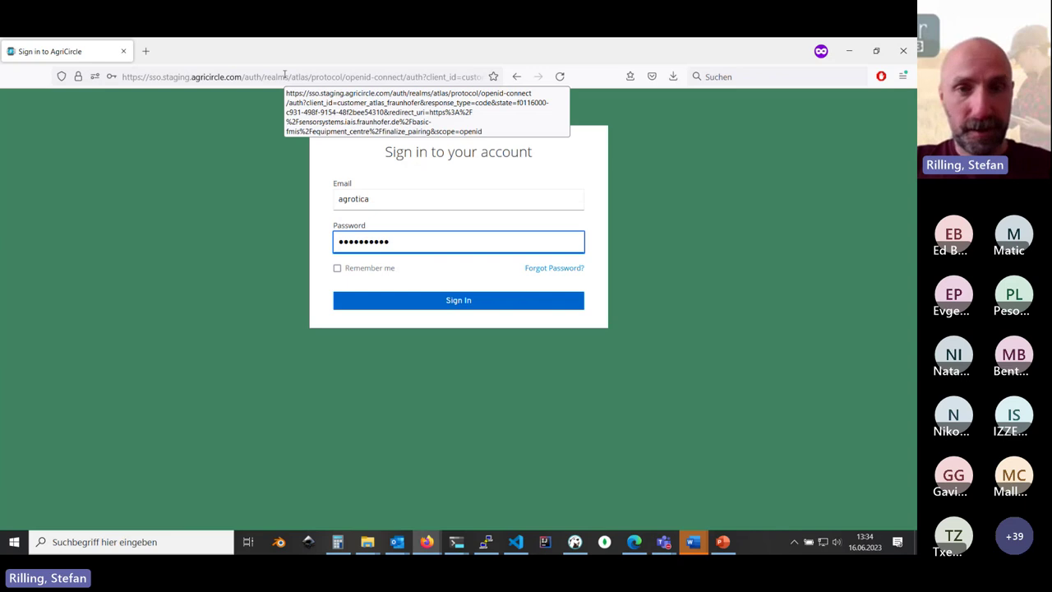
{"action": "type", "text": "***"}
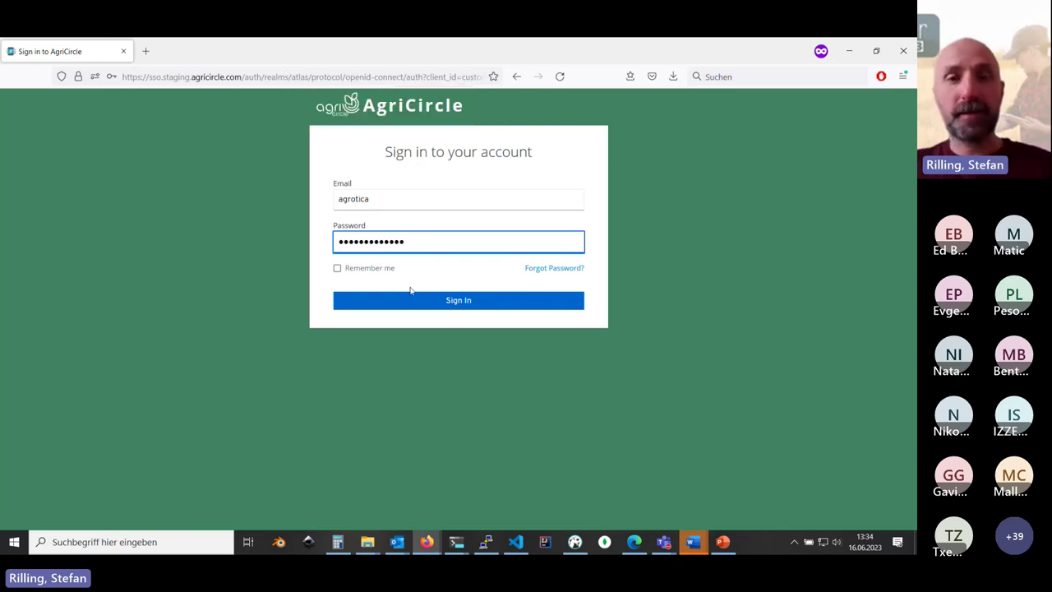
{"action": "left_click", "coordinate": [436, 301]}
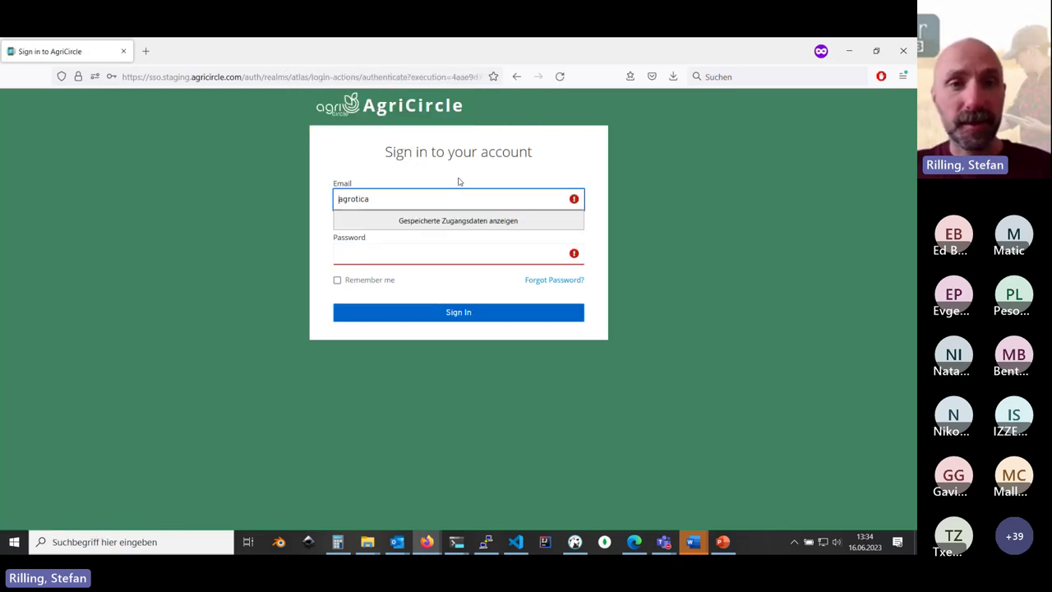
Re-enter the password and submit again, which is rejected as invalid.
{"action": "left_click", "coordinate": [778, 254]}
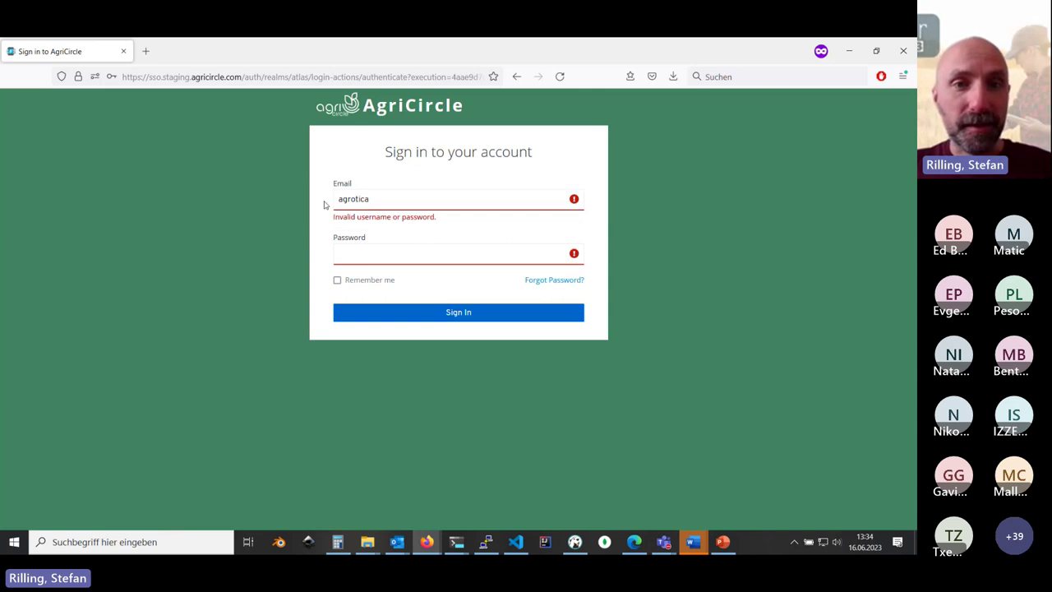
{"action": "left_click", "coordinate": [369, 254]}
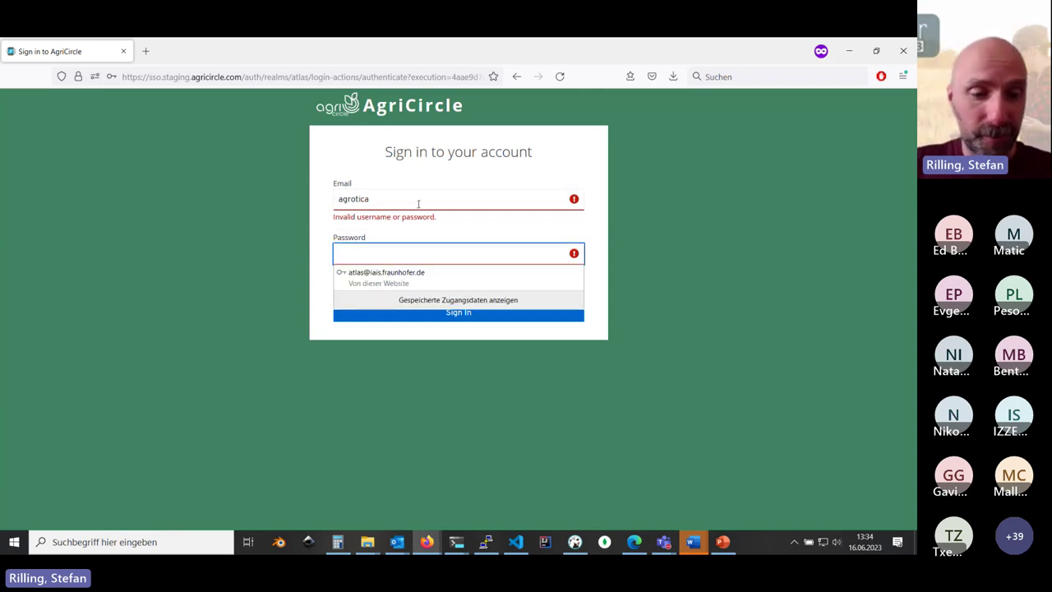
{"action": "type", "text": "*******"}
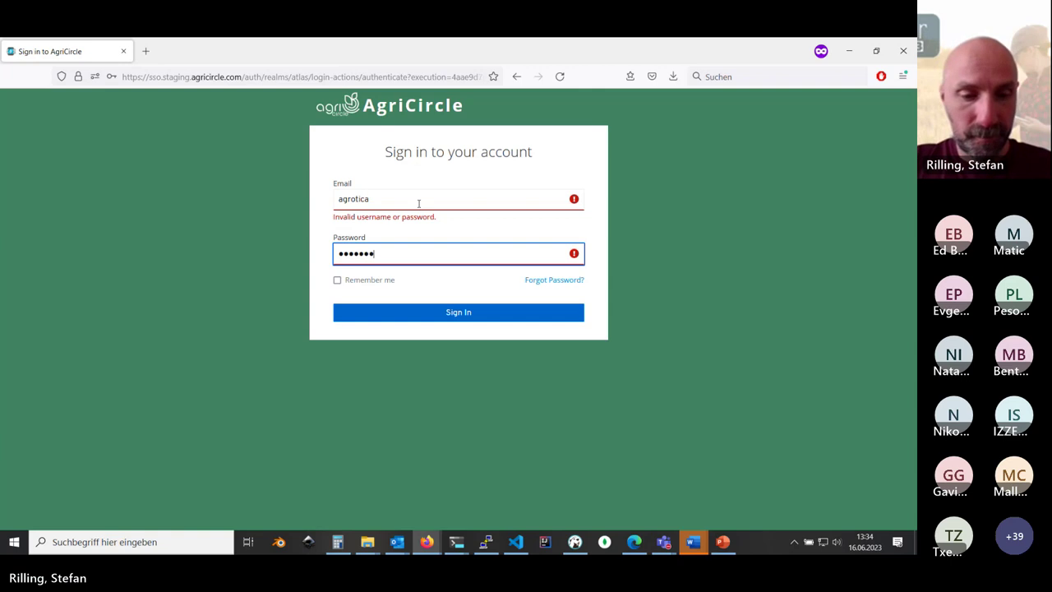
{"action": "type", "text": "******"}
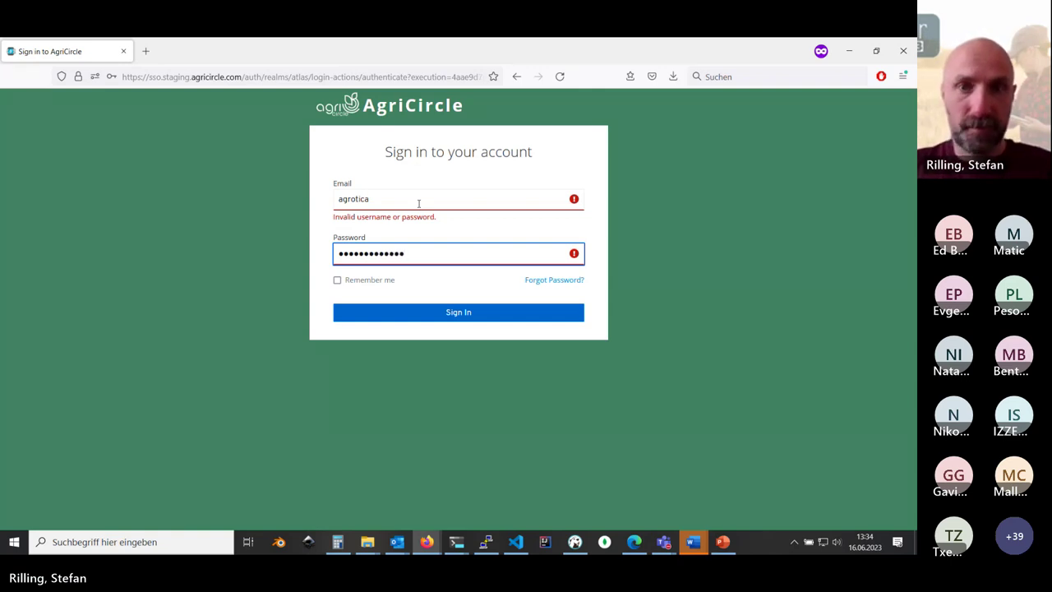
{"action": "left_click", "coordinate": [450, 315]}
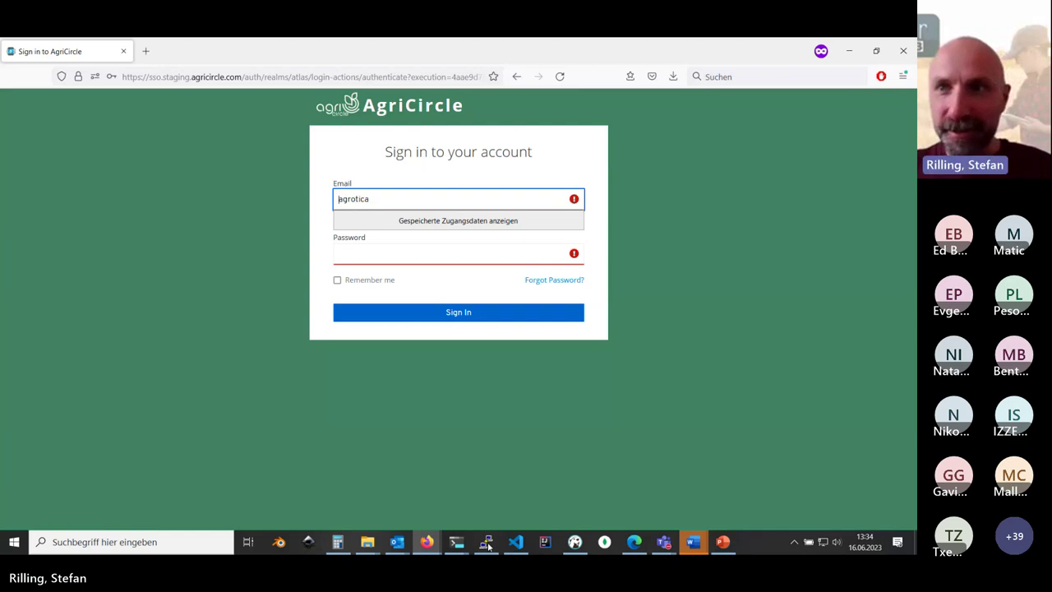
{"action": "key", "text": "Return"}
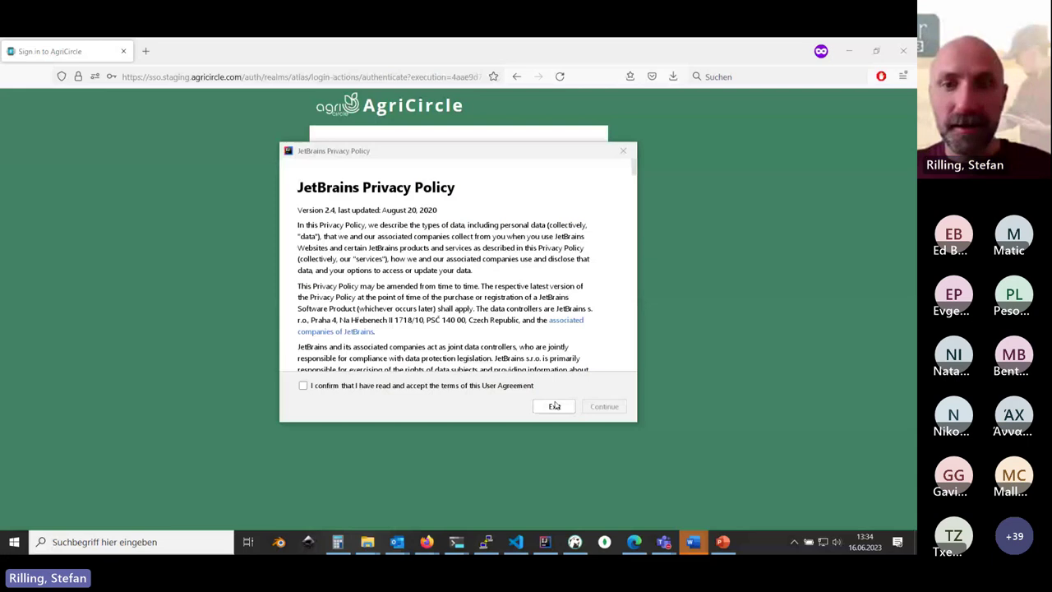
Dismiss the privacy dialog, complete the login e-mail, re-enter the password, and sign in.
{"action": "left_click", "coordinate": [555, 406]}
{"action": "left_click", "coordinate": [400, 191]}
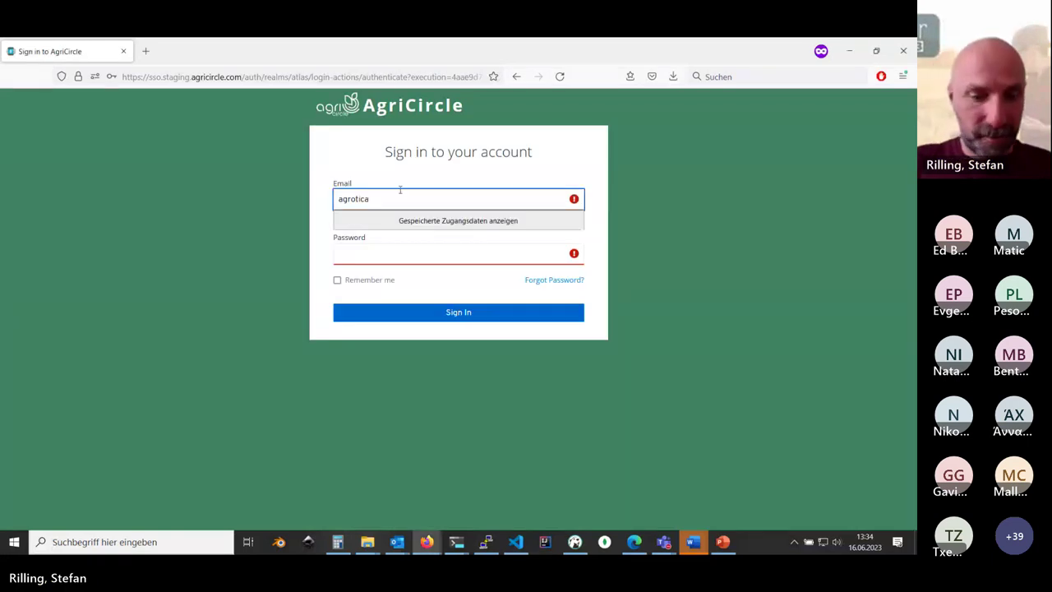
{"action": "type", "text": "@"}
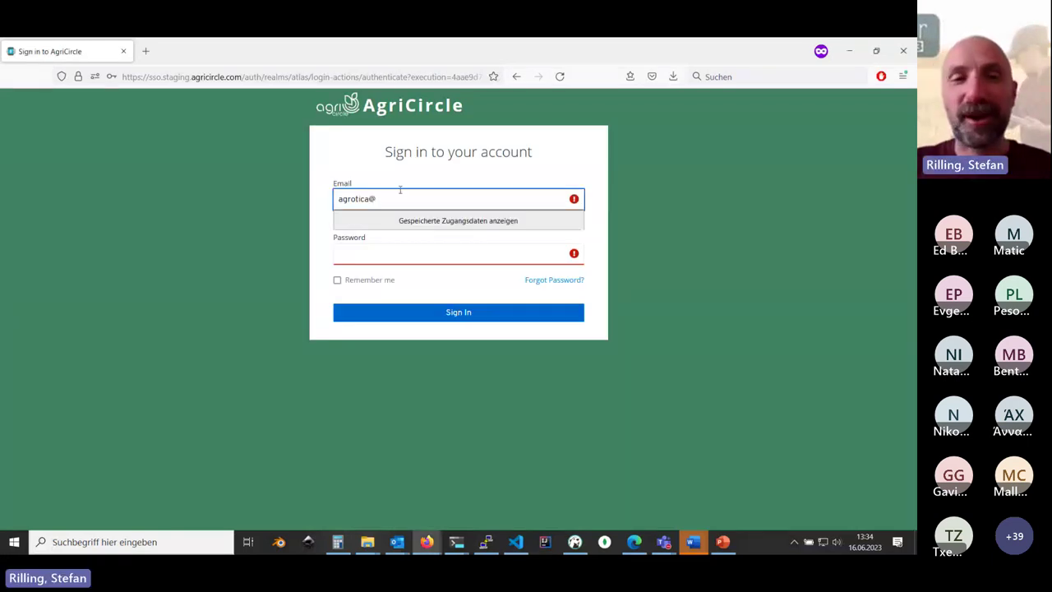
{"action": "type", "text": "agric"}
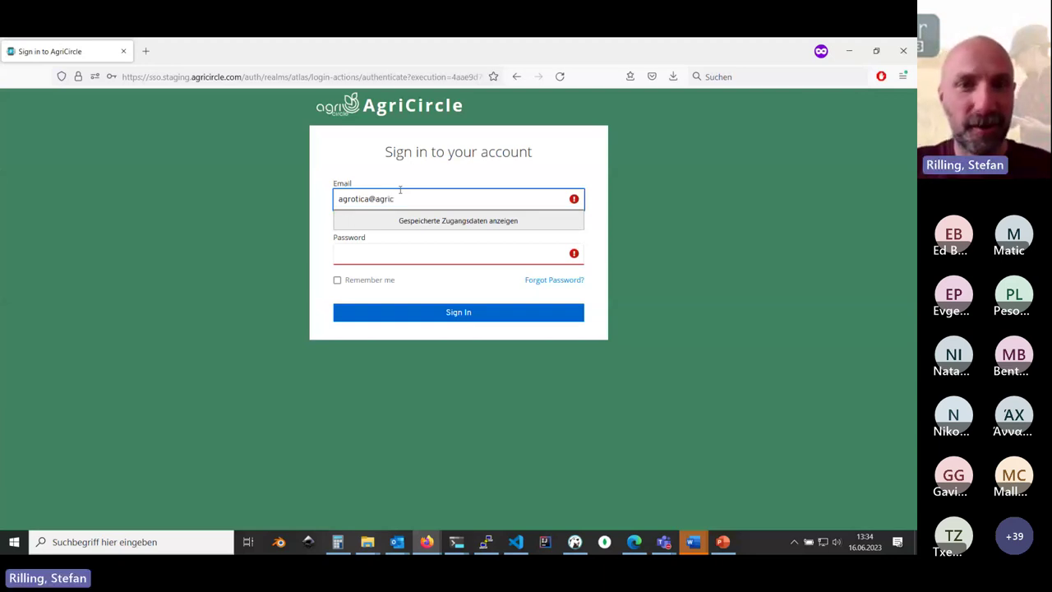
{"action": "type", "text": "i"}
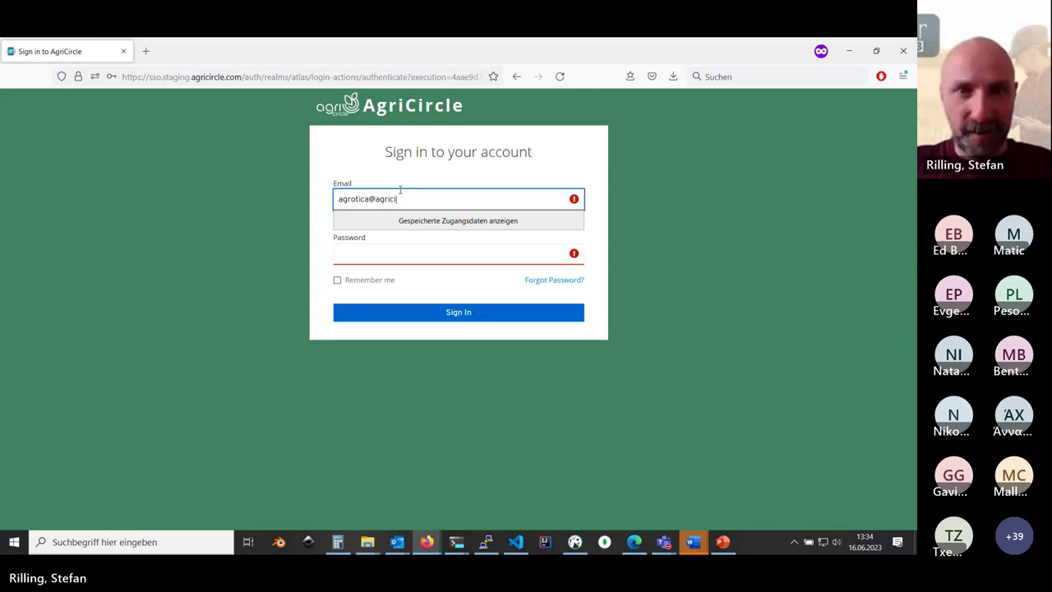
{"action": "type", "text": "rcle."}
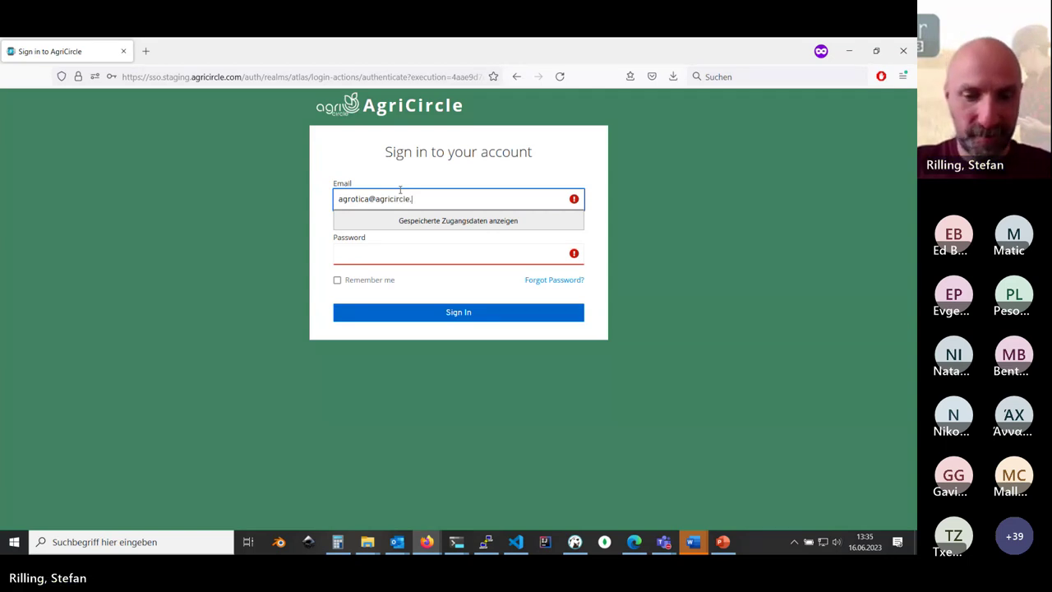
{"action": "type", "text": "com"}
{"action": "key", "text": "Tab"}
{"action": "type", "text": "****"}
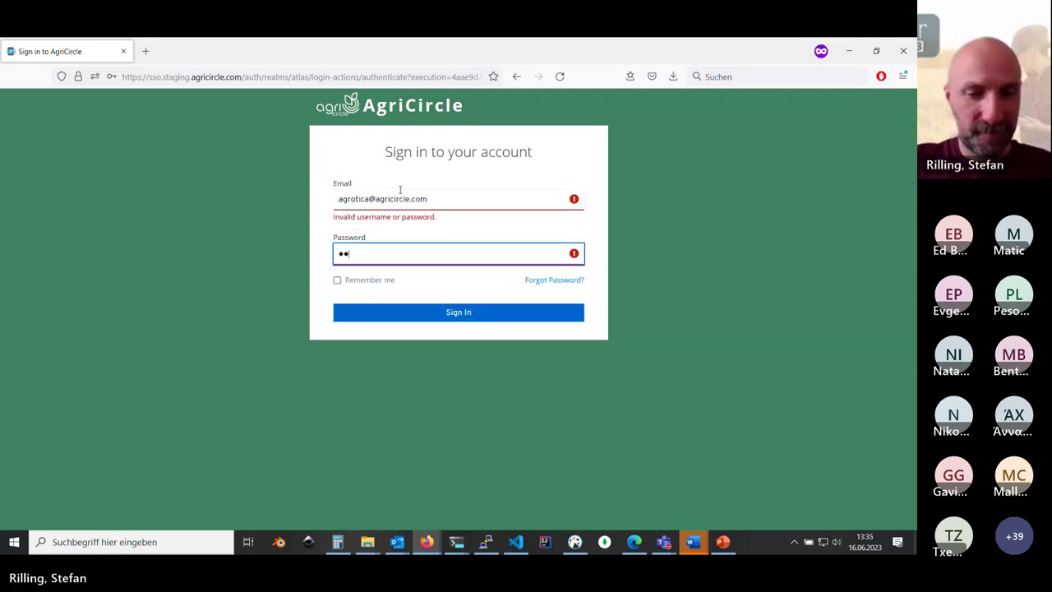
{"action": "type", "text": "******"}
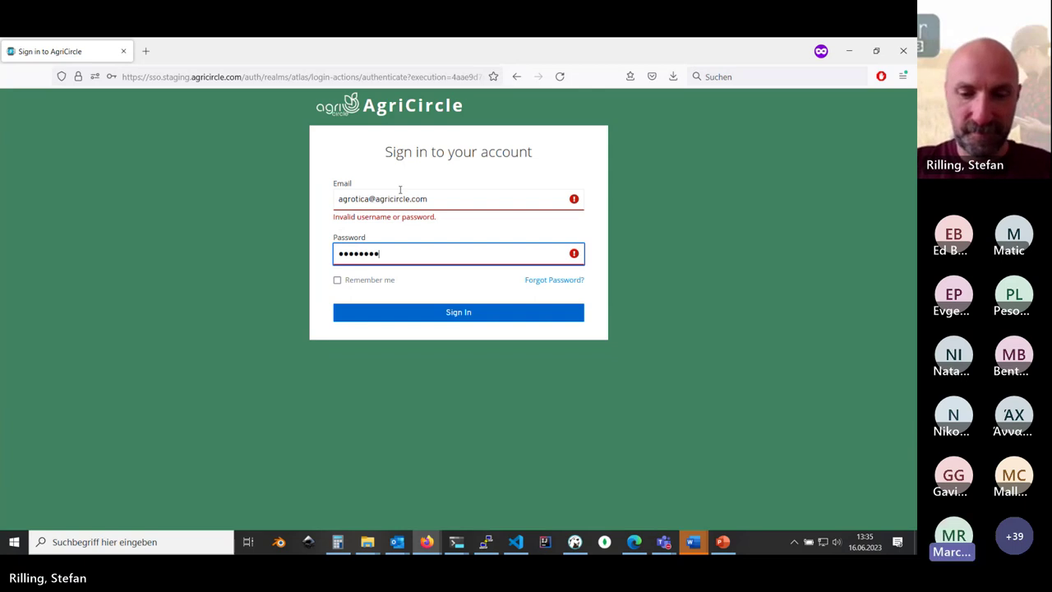
{"action": "type", "text": "****"}
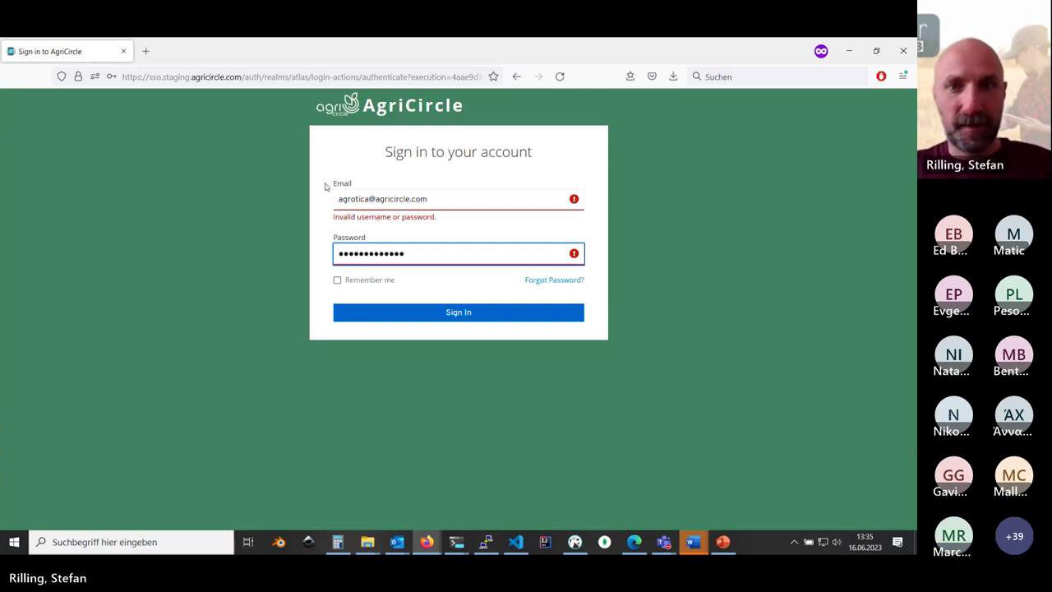
{"action": "left_click", "coordinate": [428, 312]}
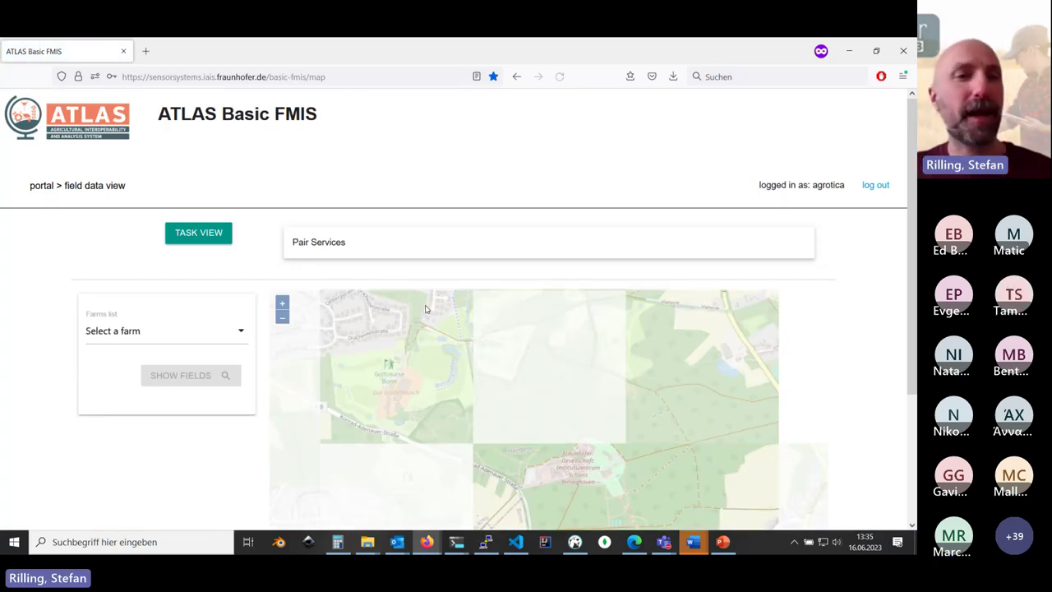
Open the task view, go back to the field data map, then reopen the empty task view.
{"action": "left_click", "coordinate": [204, 233]}
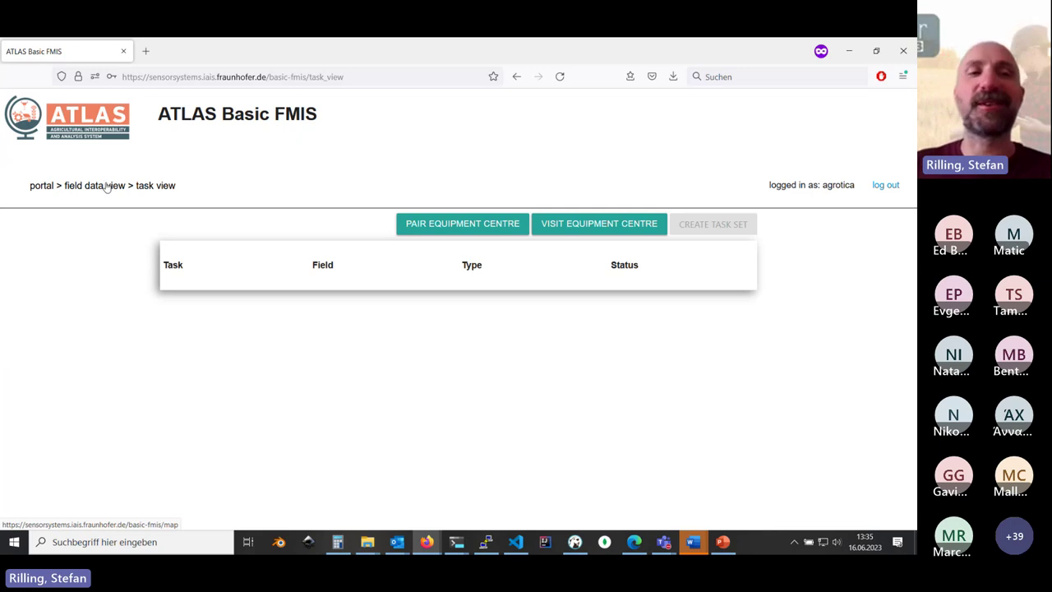
{"action": "left_click", "coordinate": [105, 189]}
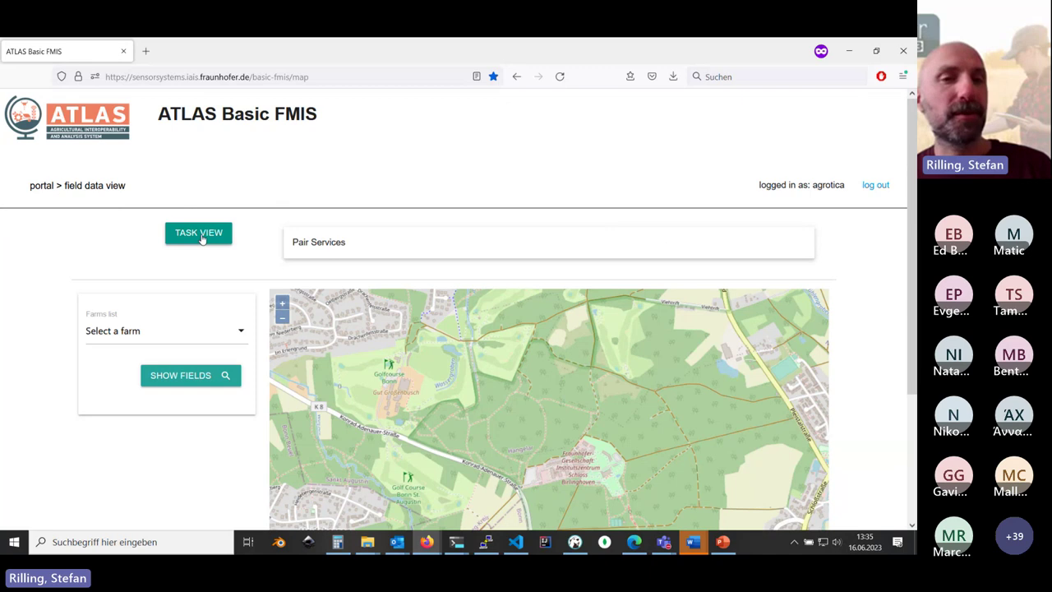
{"action": "left_click", "coordinate": [201, 237]}
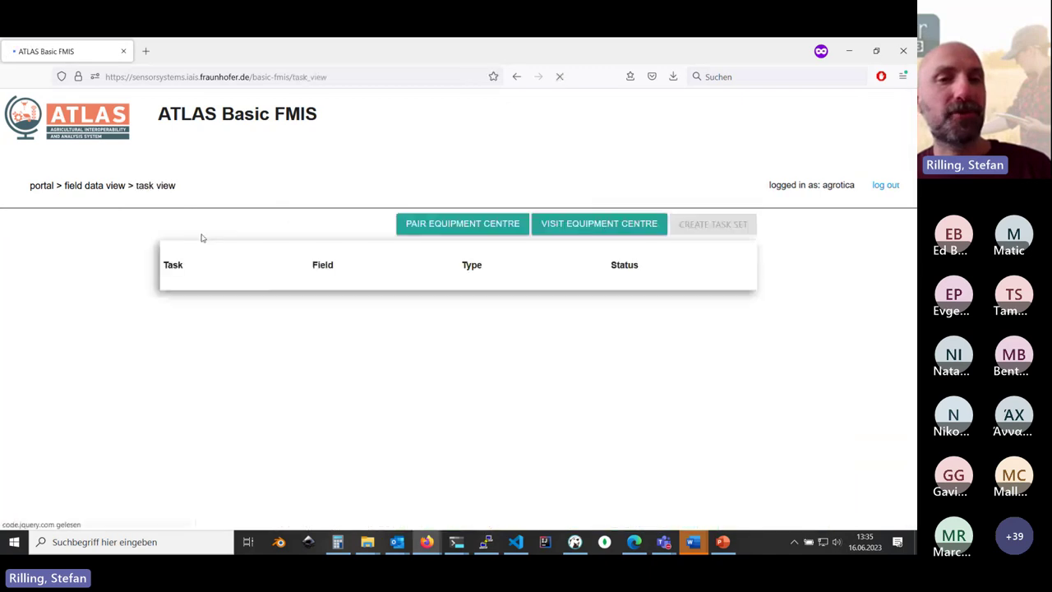
Visit the Equipment Centre from the task view and log in there.
{"action": "left_click", "coordinate": [605, 226]}
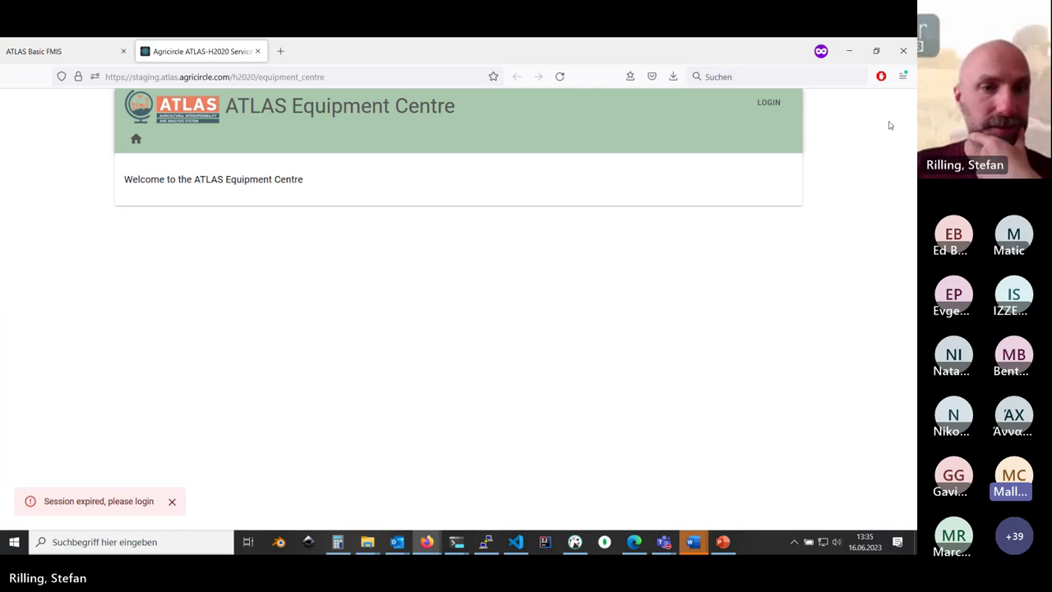
{"action": "left_click", "coordinate": [769, 103]}
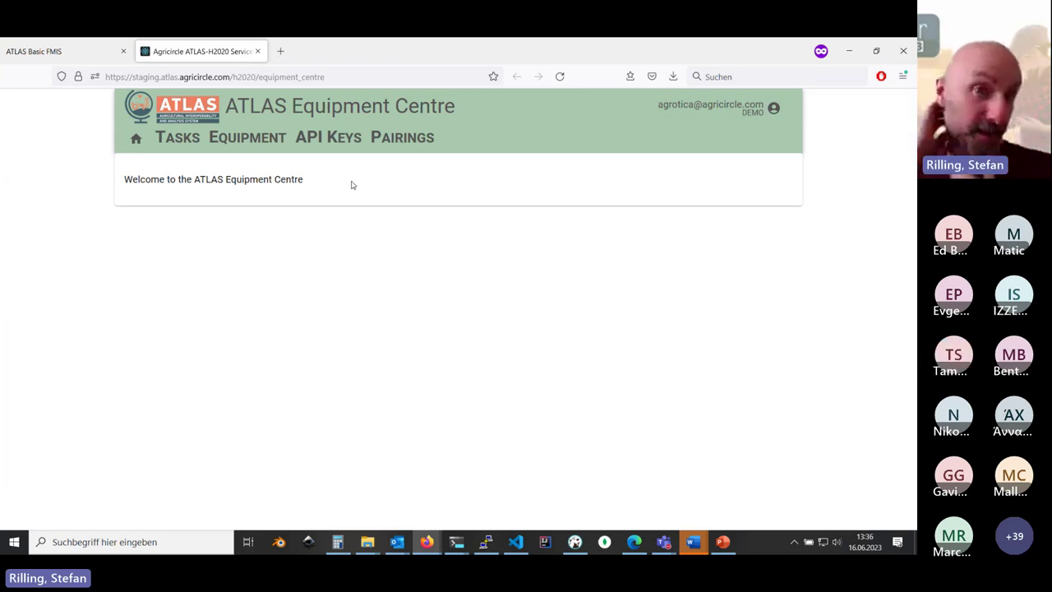
Review the Equipment Centre equipment list down to the JD on usb(ISO-XML), then return to FMIS.
{"action": "left_click", "coordinate": [245, 142]}
{"action": "scroll", "coordinate": [367, 206], "scroll_direction": "down", "scroll_amount": 5}
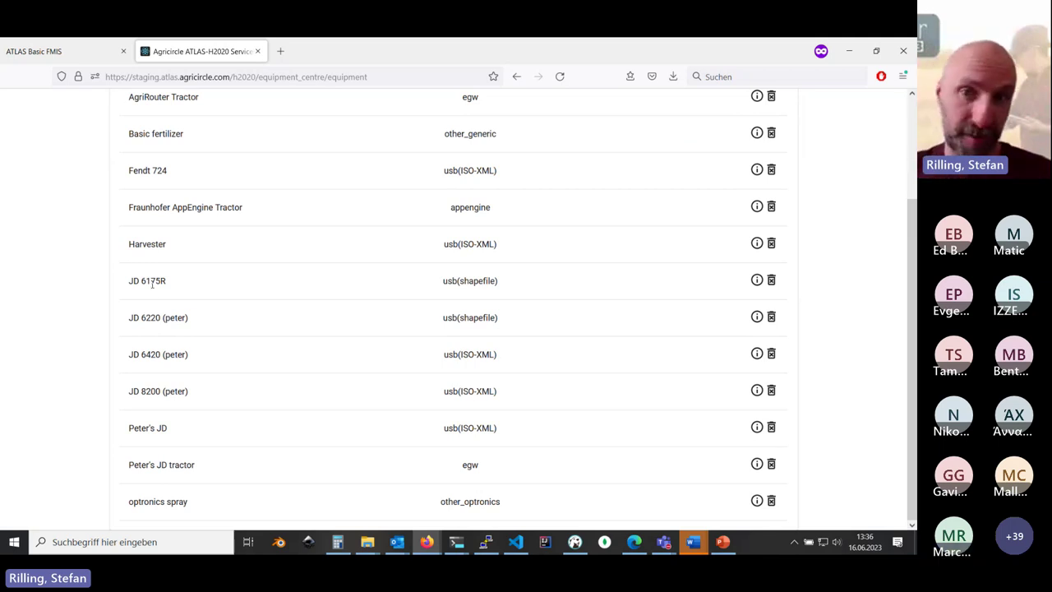
{"action": "scroll", "coordinate": [297, 399], "scroll_direction": "up", "scroll_amount": 3}
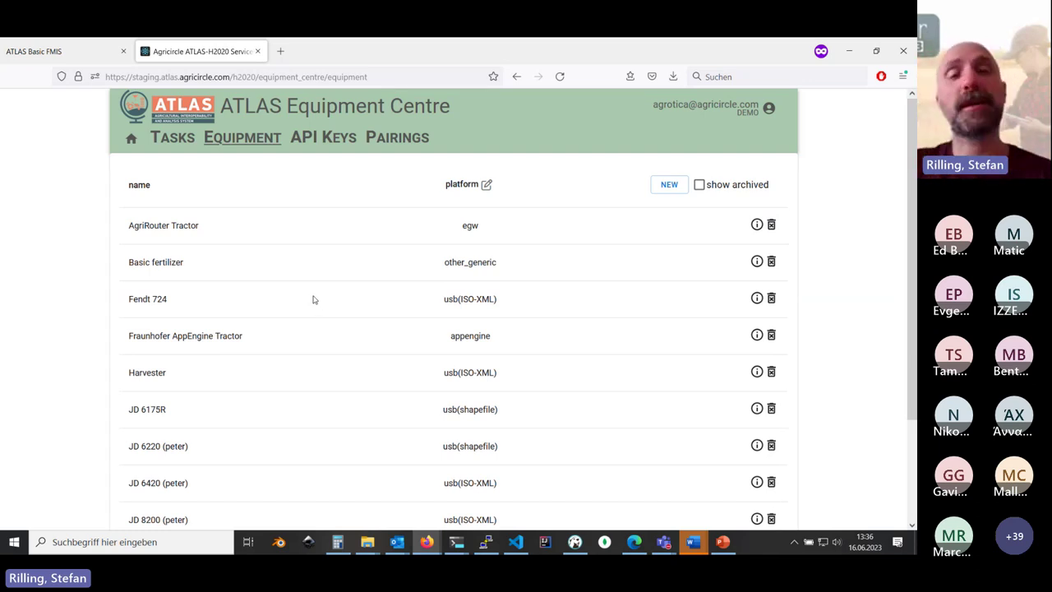
{"action": "left_click", "coordinate": [37, 51]}
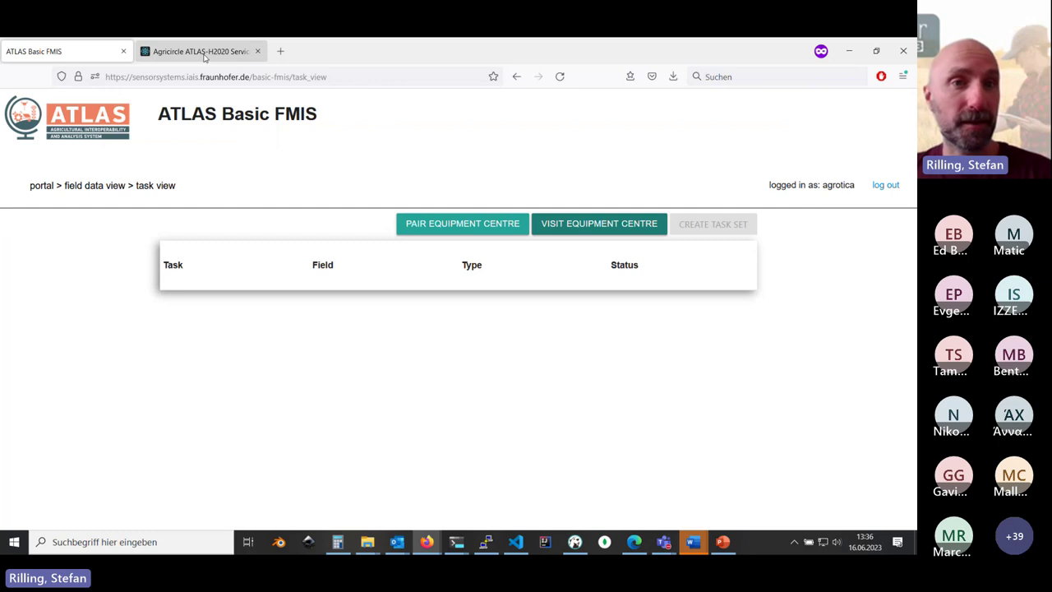
{"action": "left_click", "coordinate": [205, 53]}
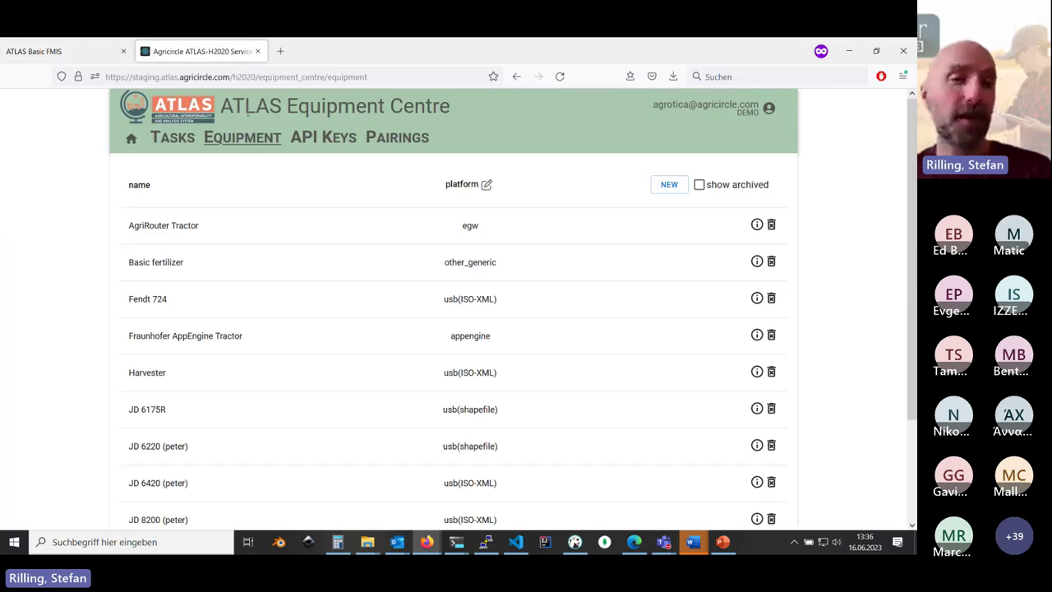
{"action": "scroll", "coordinate": [225, 280], "scroll_direction": "down", "scroll_amount": 3}
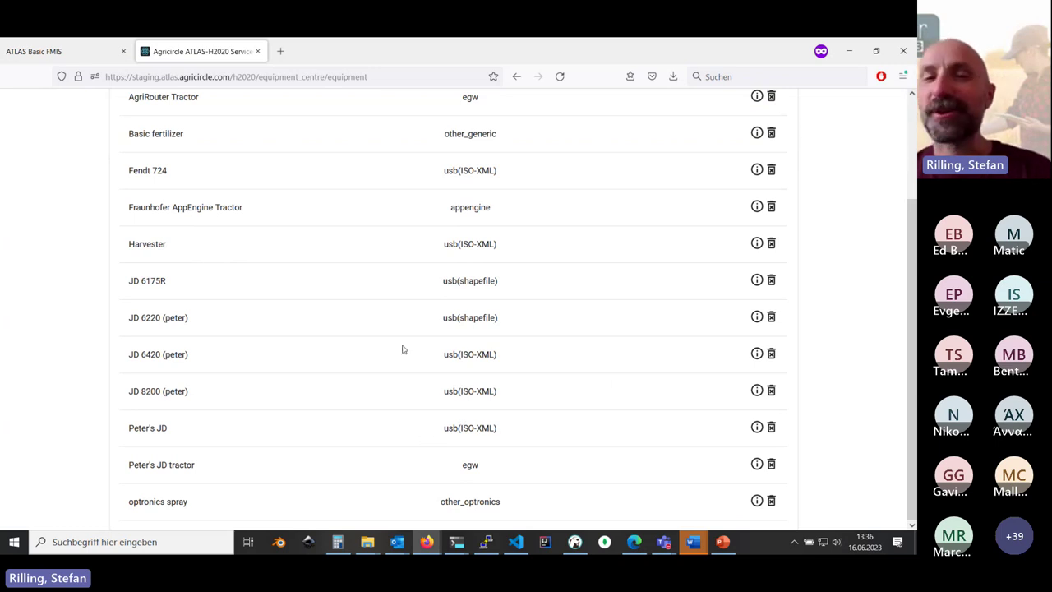
{"action": "left_click", "coordinate": [37, 54]}
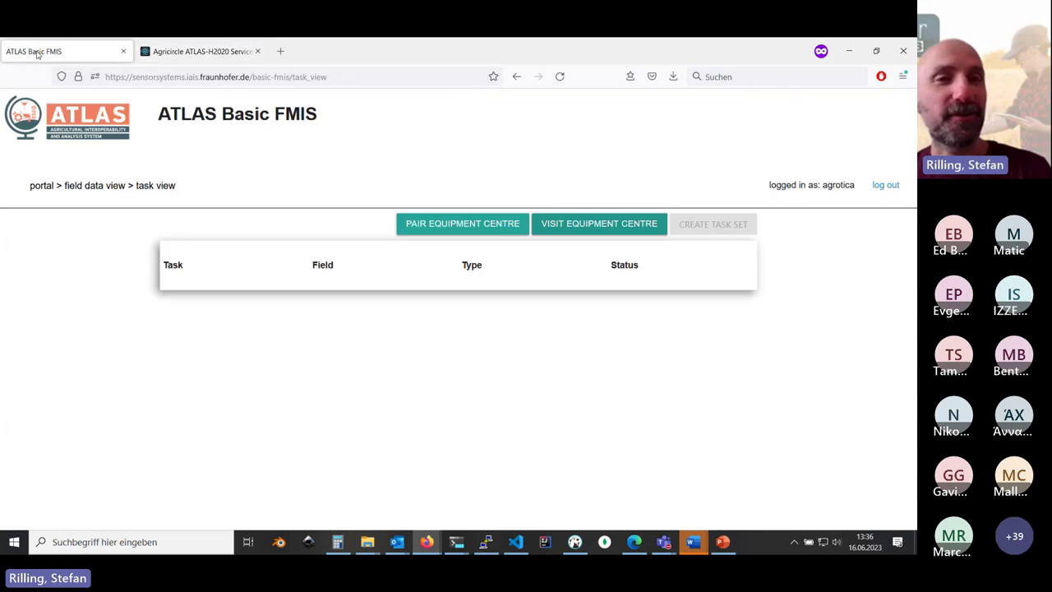
Load farm Kastelhof's fields on the map and select field Am Bach (area 2.12).
{"action": "left_click", "coordinate": [104, 189]}
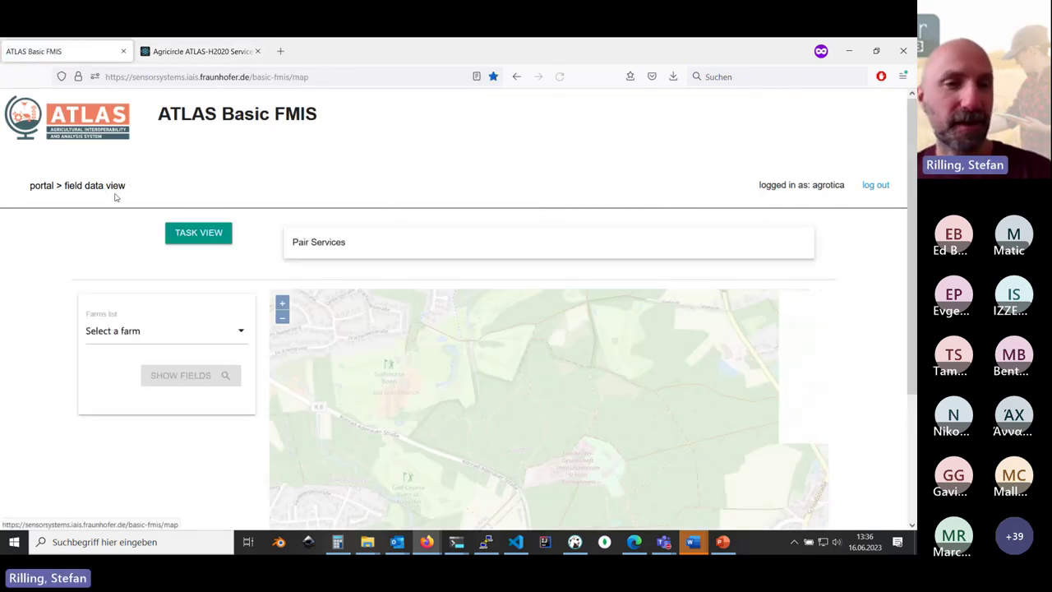
{"action": "scroll", "coordinate": [116, 263], "scroll_direction": "down", "scroll_amount": 2}
{"action": "left_click", "coordinate": [175, 209]}
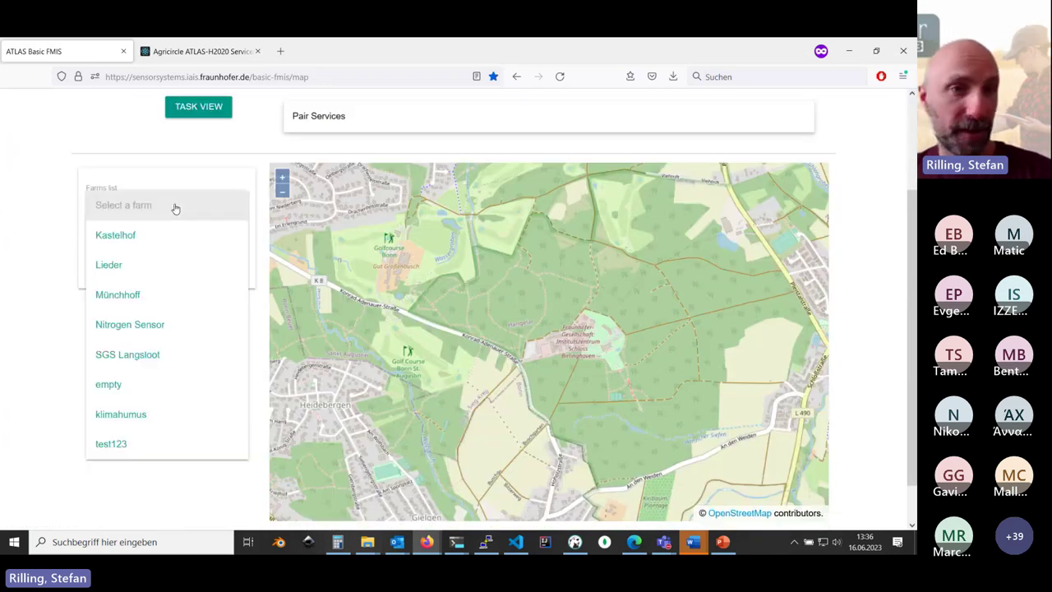
{"action": "left_click", "coordinate": [116, 237]}
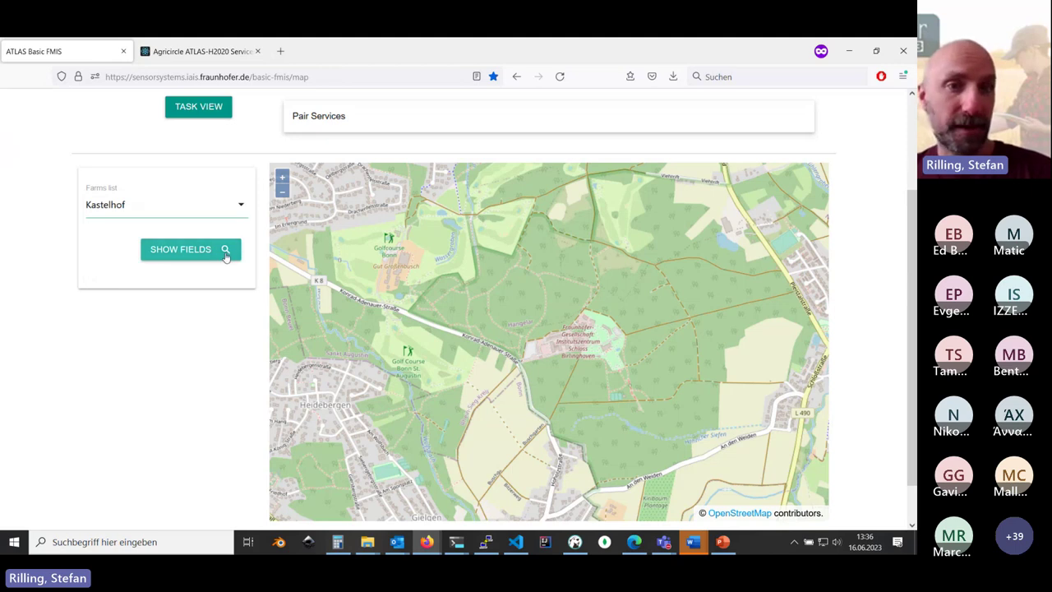
{"action": "left_click", "coordinate": [186, 252]}
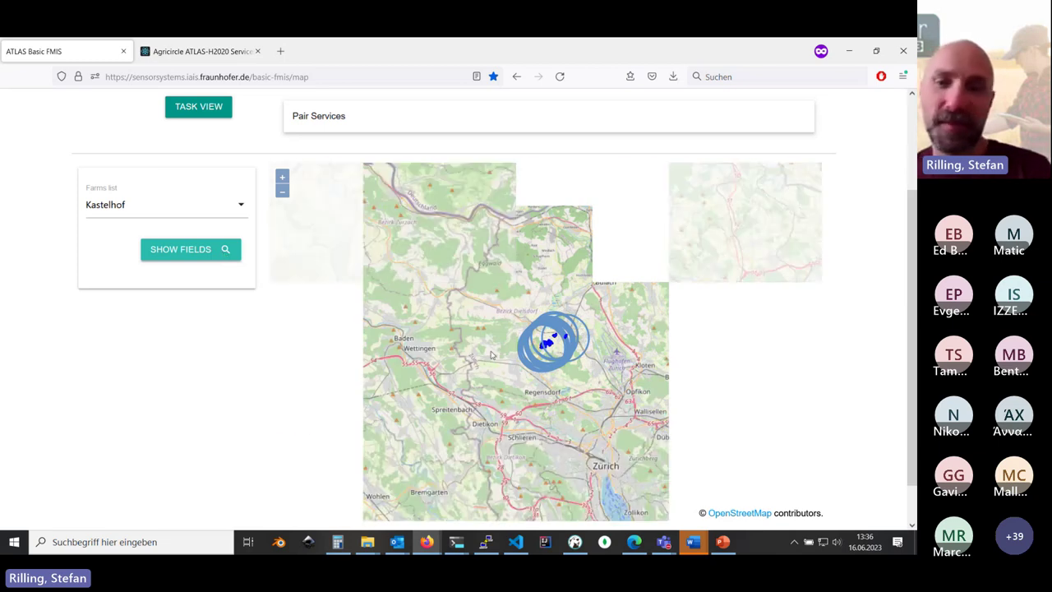
{"action": "scroll", "coordinate": [499, 326], "scroll_direction": "up", "scroll_amount": 1}
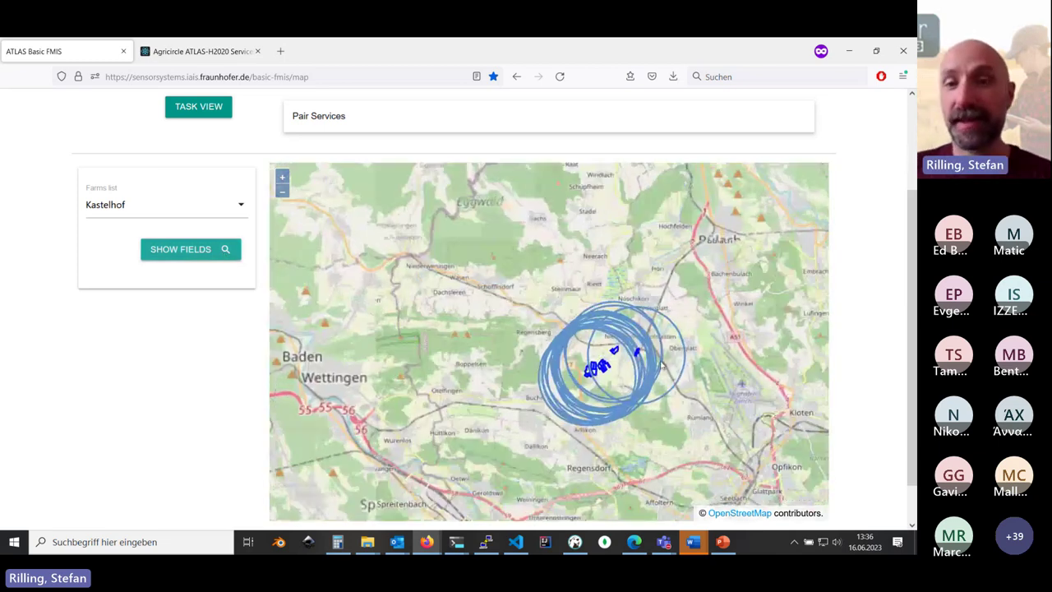
{"action": "left_click_drag", "start_coordinate": [662, 366], "coordinate": [613, 340]}
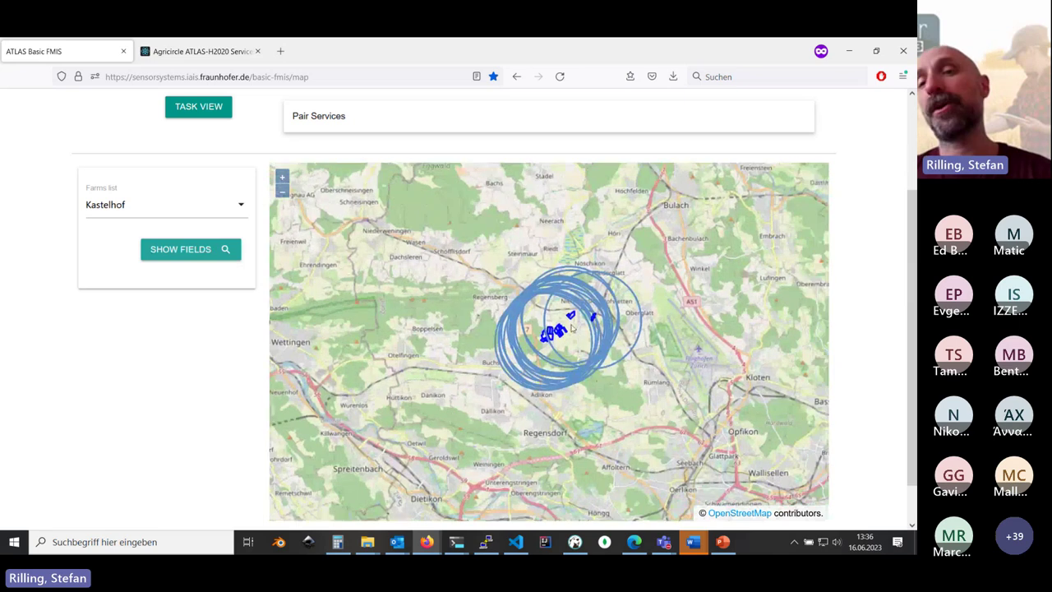
{"action": "scroll", "coordinate": [580, 337], "scroll_direction": "up", "scroll_amount": 4}
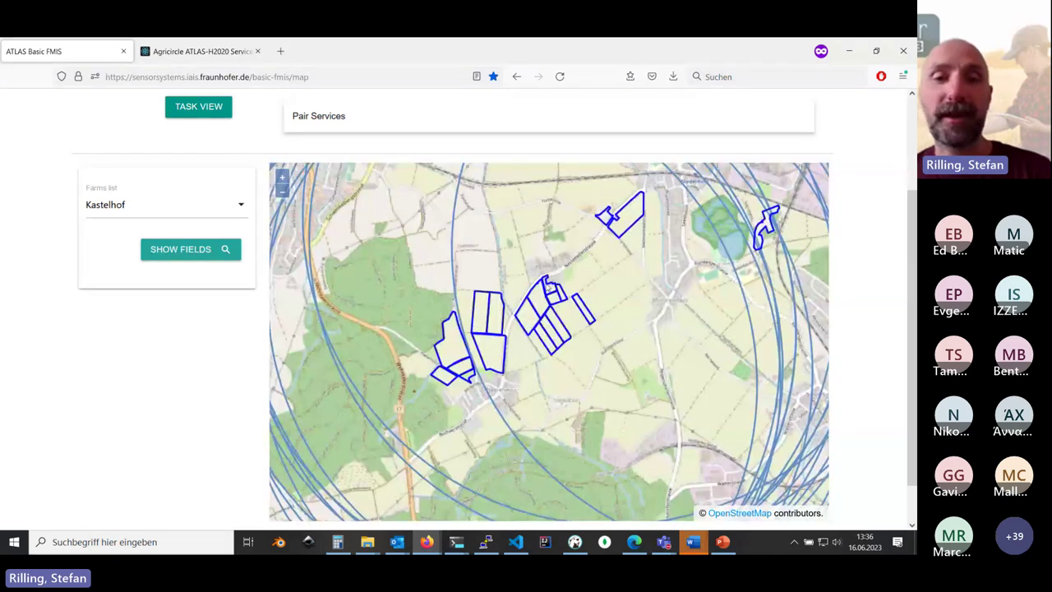
{"action": "left_click", "coordinate": [505, 349]}
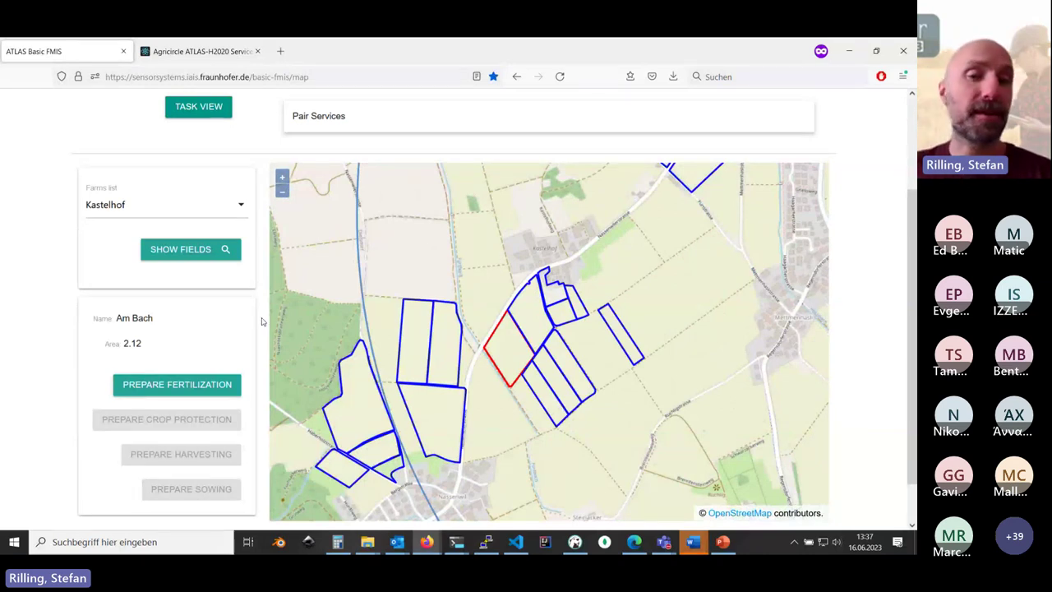
Prepare an N Application task for Am Bach with ASS+B, which fails validation.
{"action": "left_click", "coordinate": [166, 386]}
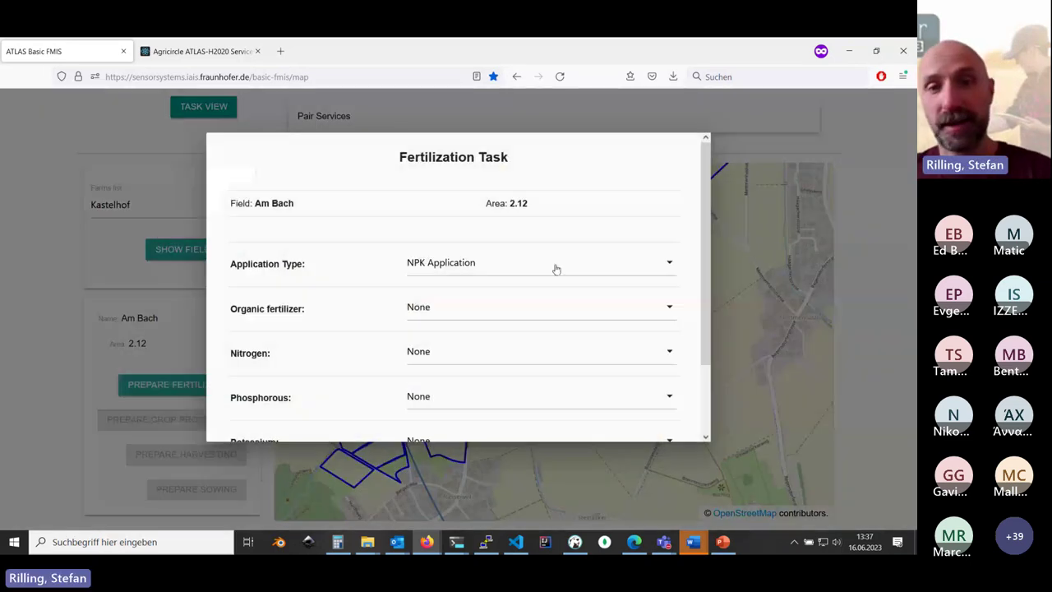
{"action": "left_click", "coordinate": [554, 268]}
{"action": "left_click", "coordinate": [461, 296]}
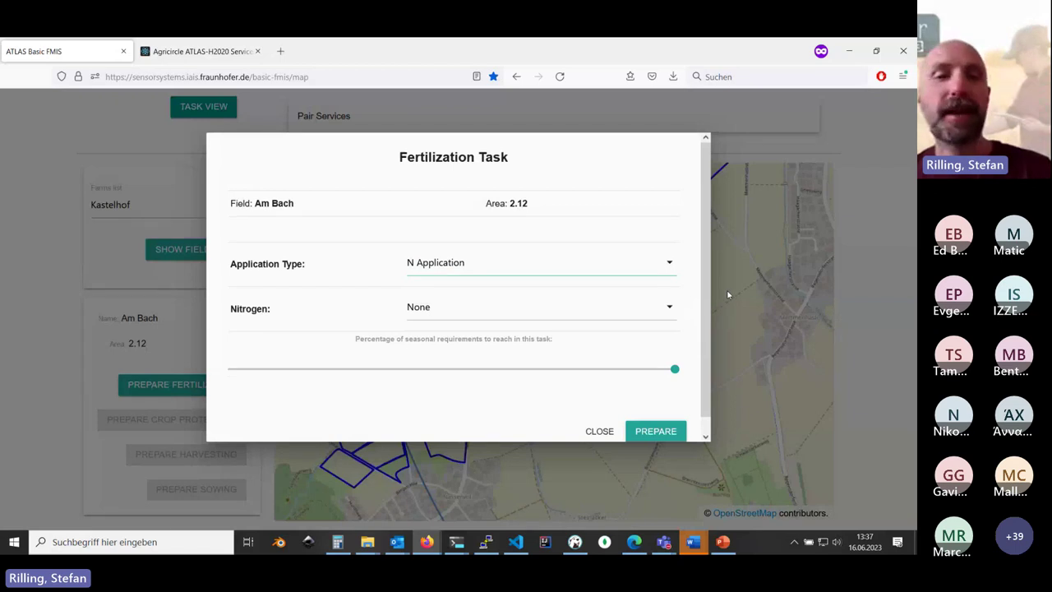
{"action": "left_click", "coordinate": [649, 306]}
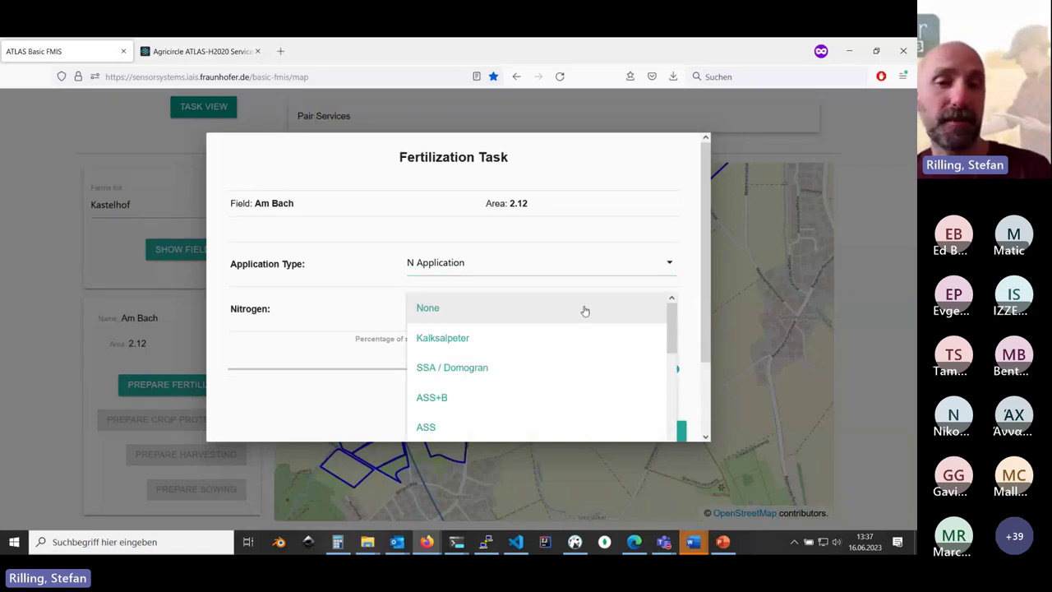
{"action": "scroll", "coordinate": [582, 313], "scroll_direction": "down", "scroll_amount": 1}
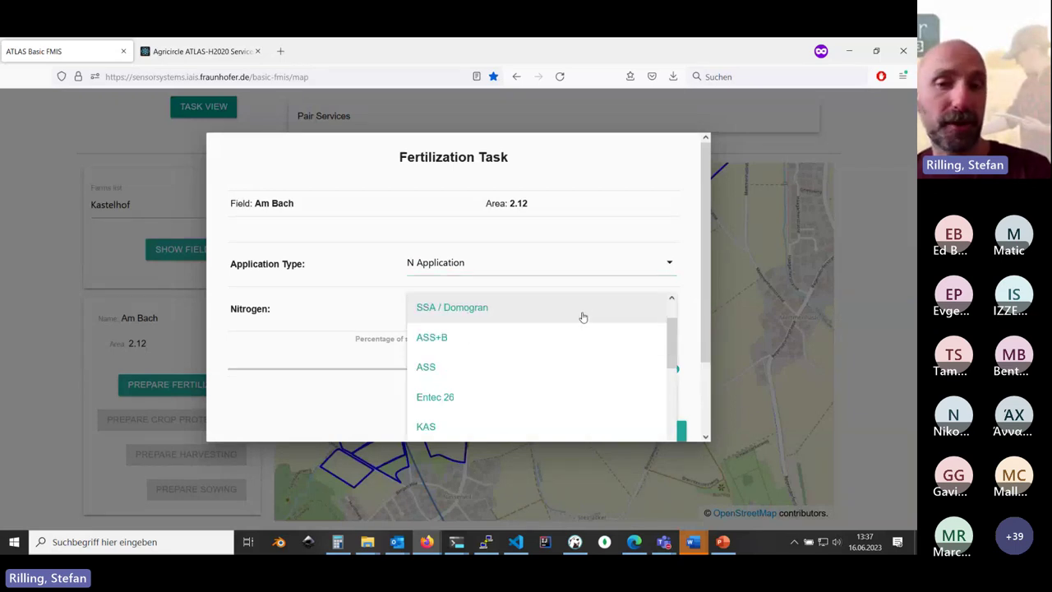
{"action": "left_click", "coordinate": [450, 338]}
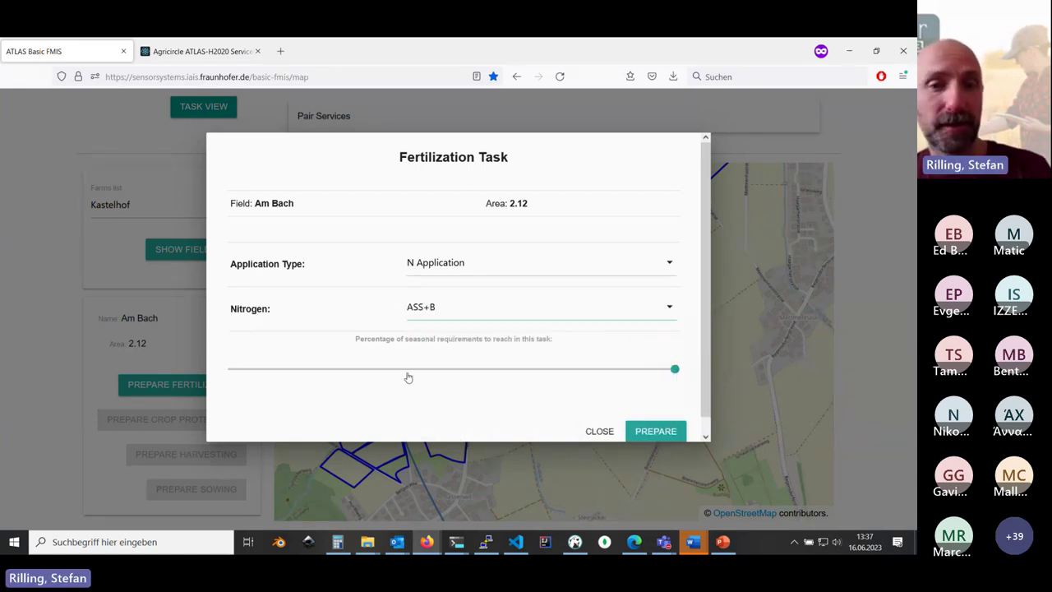
{"action": "left_click", "coordinate": [647, 433]}
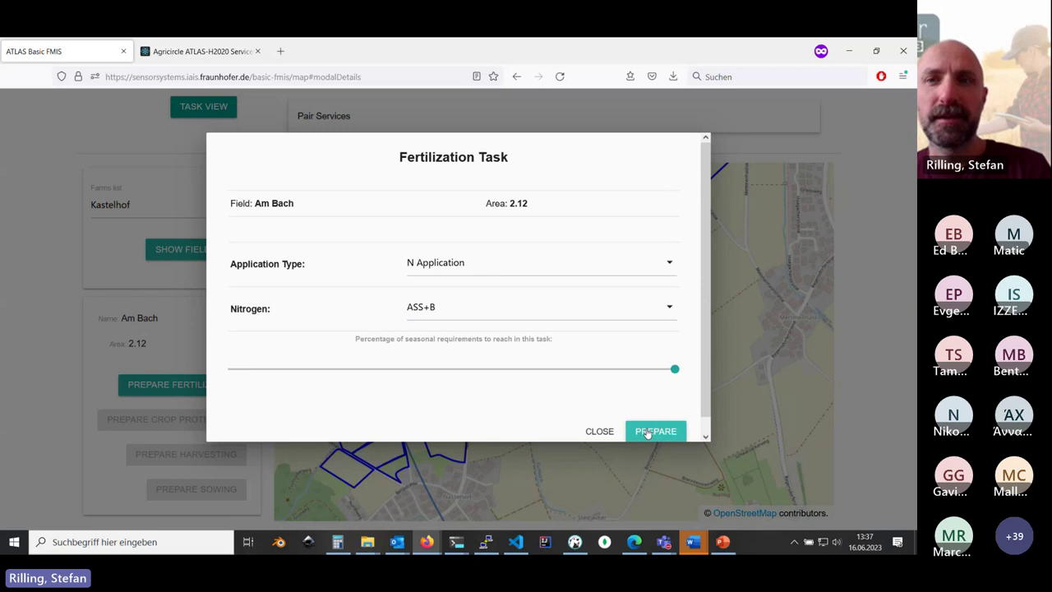
{"action": "left_click", "coordinate": [648, 432]}
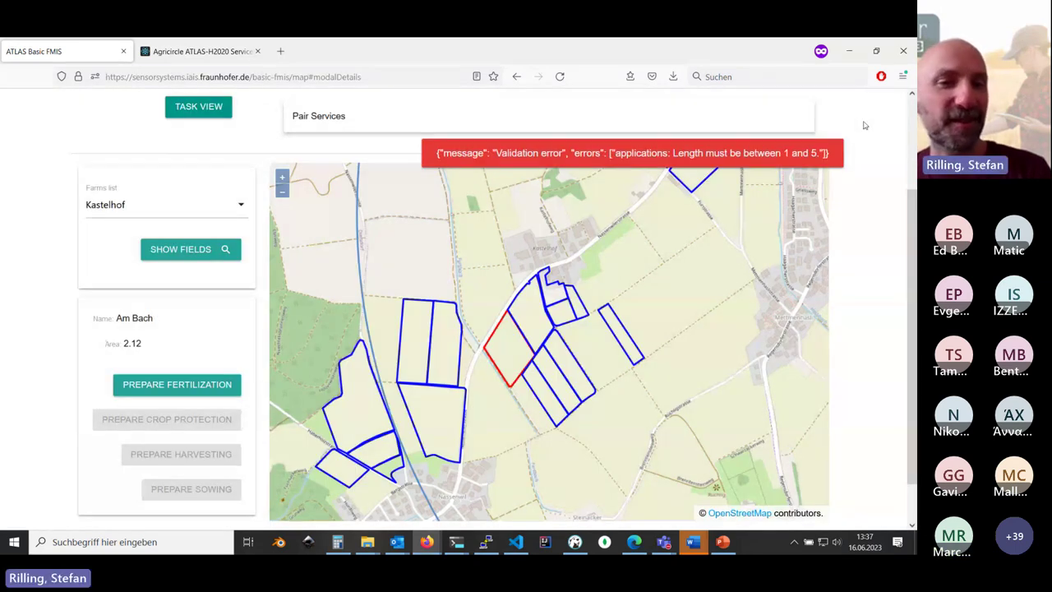
Prepare the task again using Kalksalpeter as the nitrogen product.
{"action": "left_click", "coordinate": [179, 386]}
{"action": "left_click", "coordinate": [535, 306]}
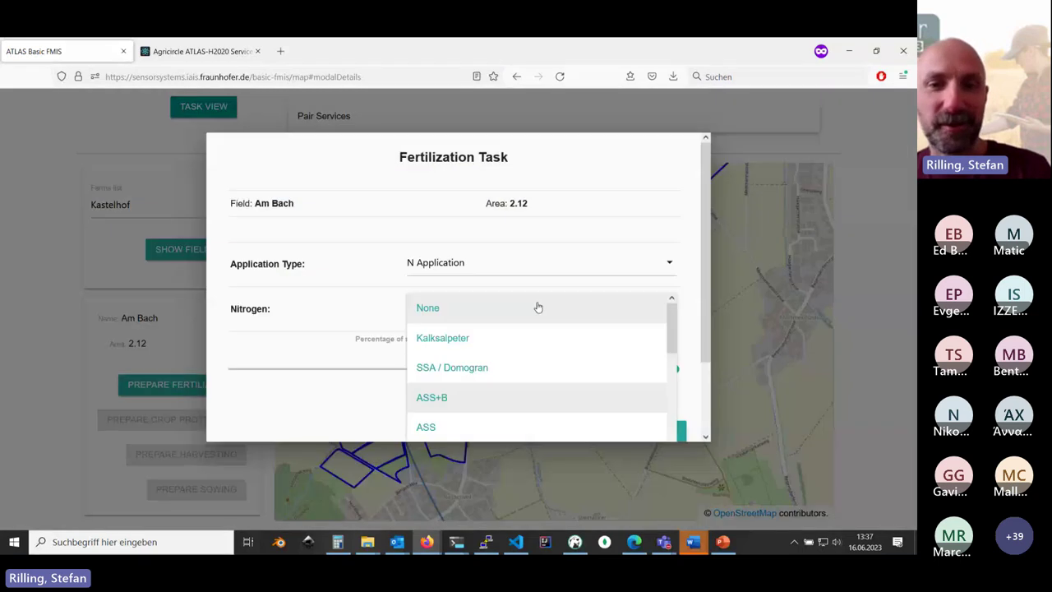
{"action": "left_click", "coordinate": [469, 333]}
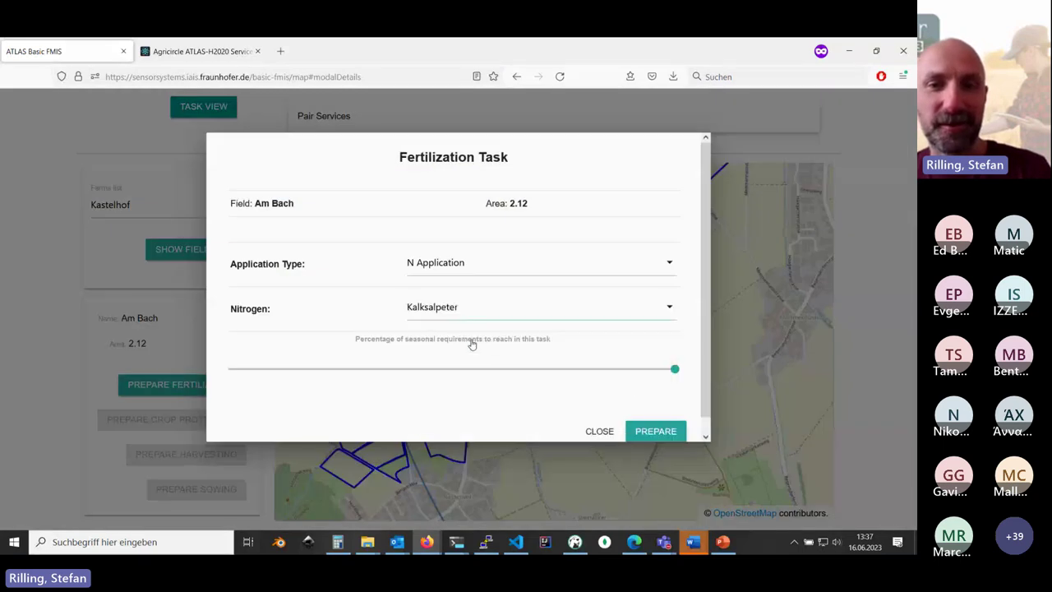
{"action": "left_click", "coordinate": [655, 434]}
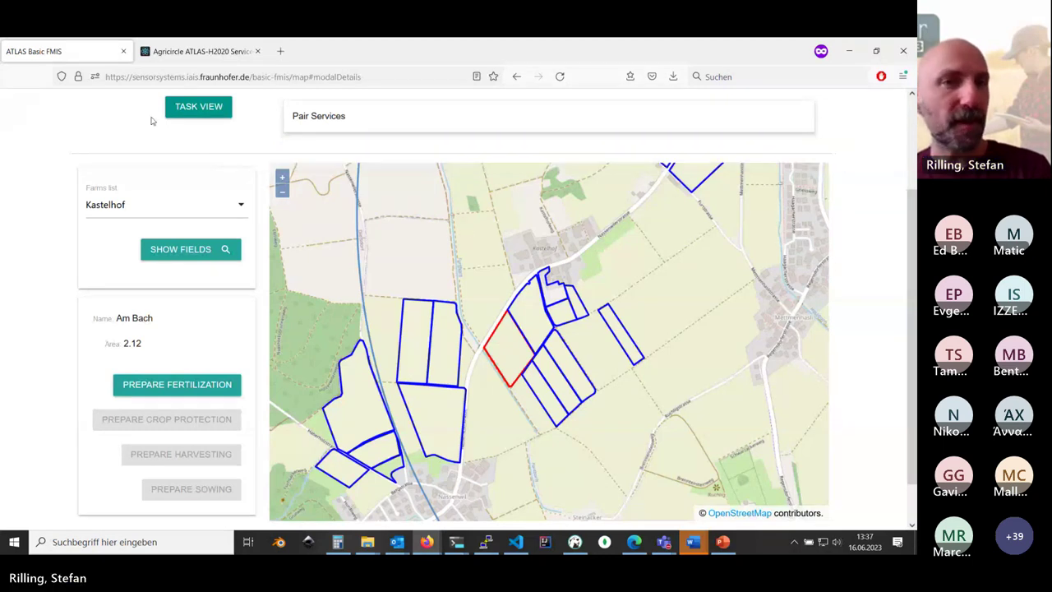
Mark the READY nitrogen task for Am Bach for inclusion in a task set.
{"action": "left_click", "coordinate": [187, 112]}
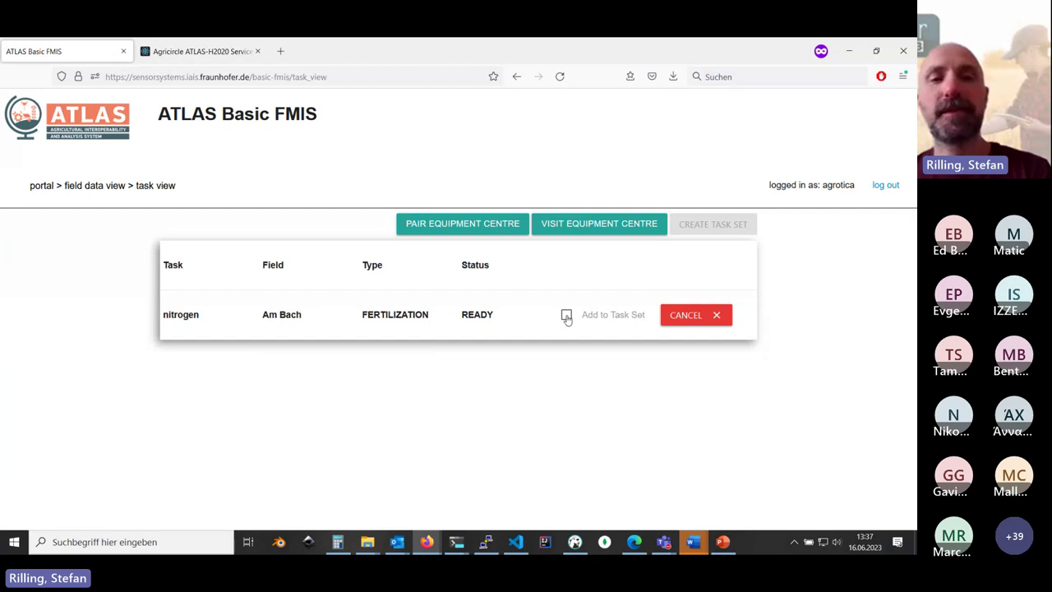
{"action": "left_click", "coordinate": [566, 316]}
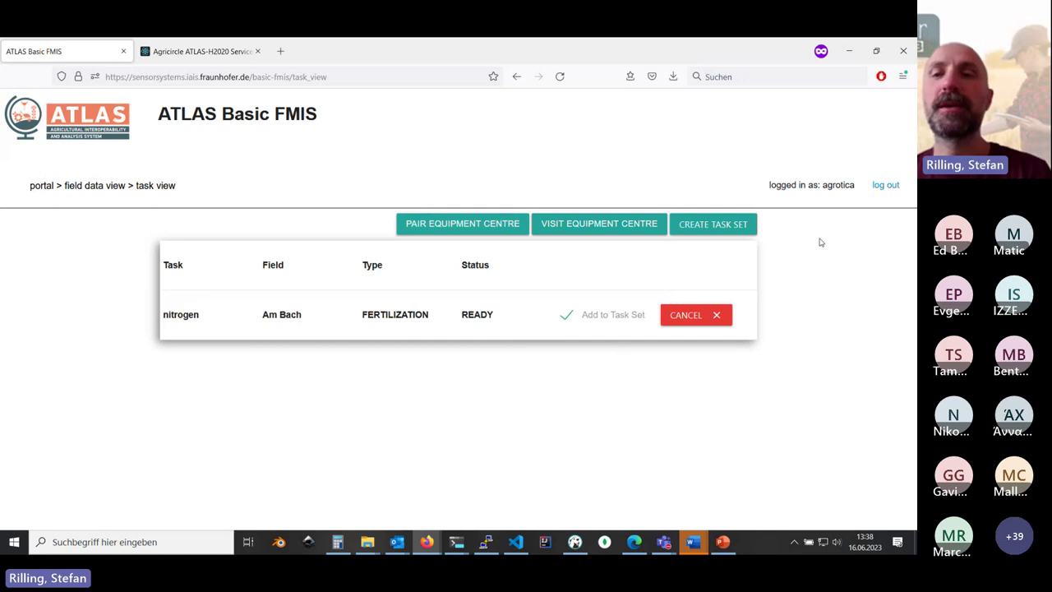
Start a new task set and assign it to the equipment Peter's JD.
{"action": "left_click", "coordinate": [714, 226]}
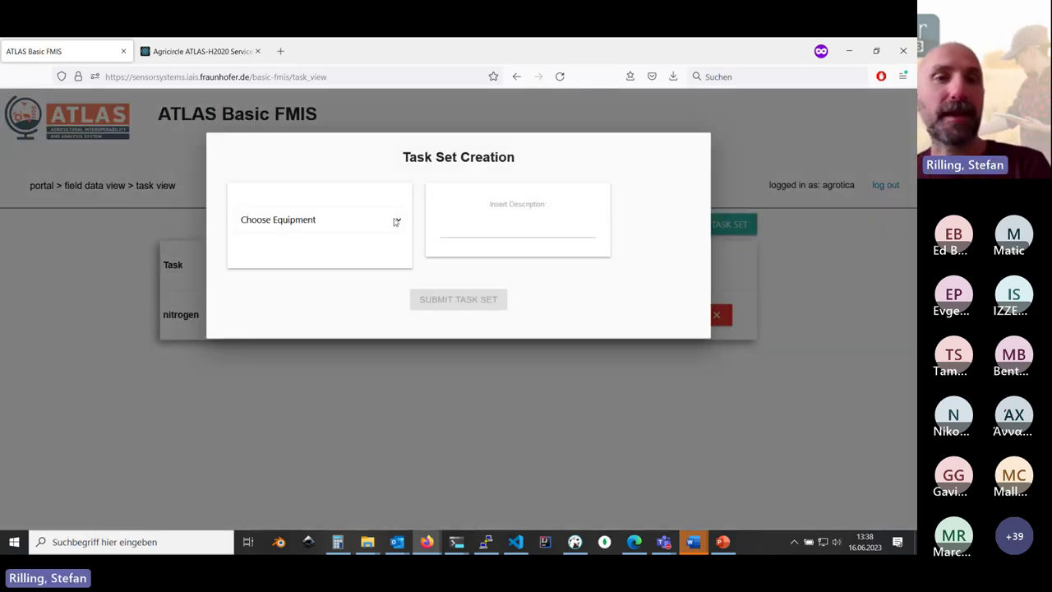
{"action": "left_click", "coordinate": [396, 222]}
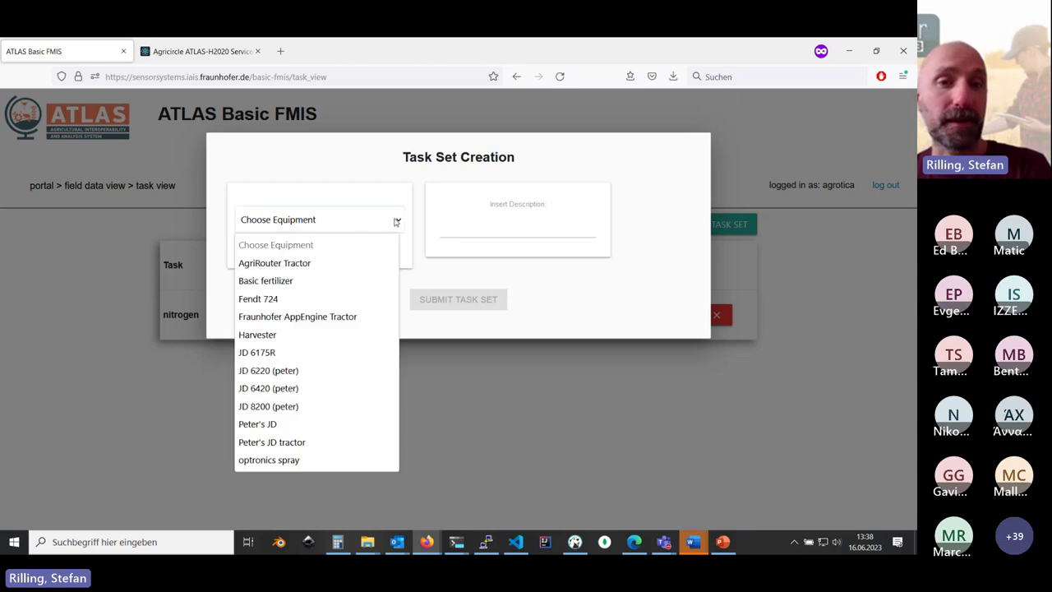
{"action": "left_click", "coordinate": [396, 222]}
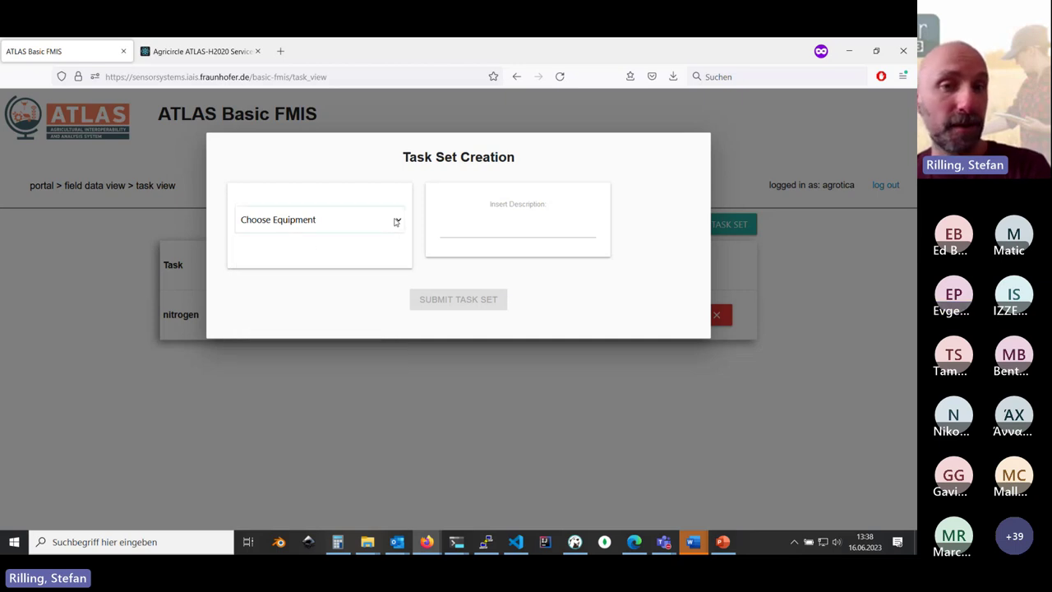
{"action": "left_click", "coordinate": [203, 49]}
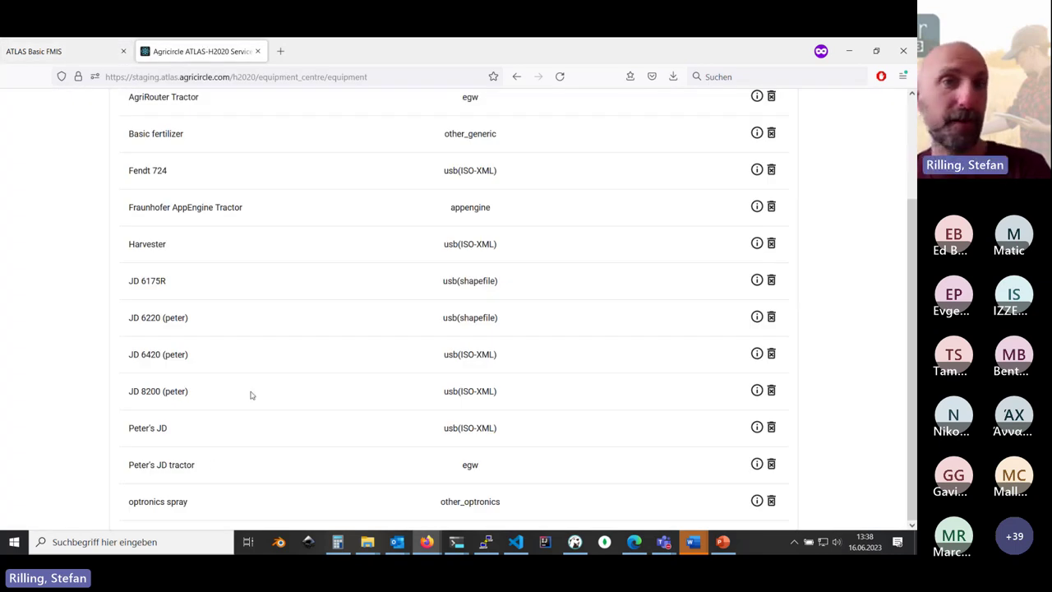
{"action": "scroll", "coordinate": [251, 396], "scroll_direction": "up", "scroll_amount": 3}
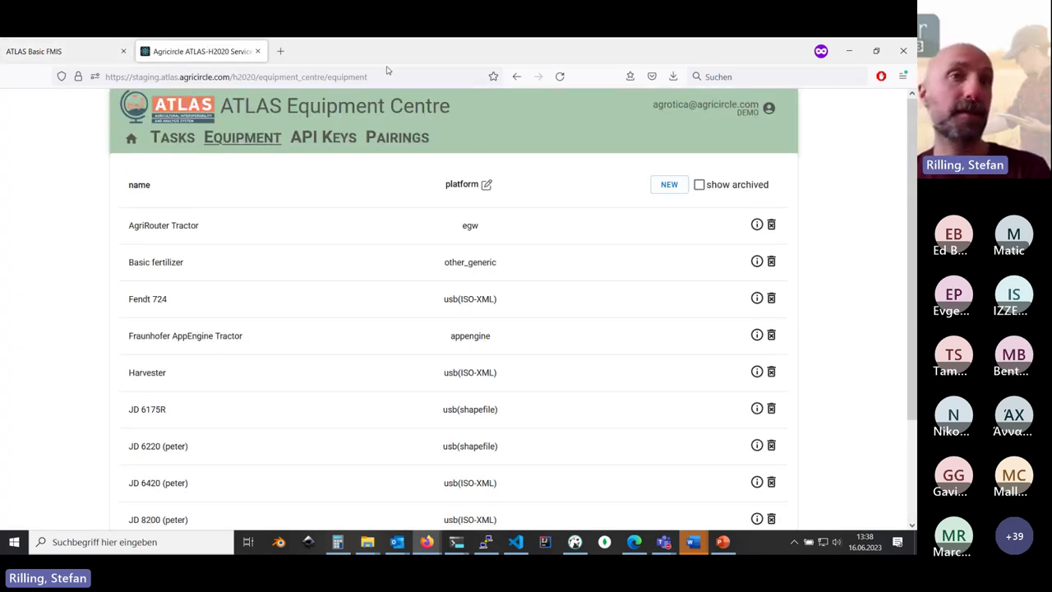
{"action": "left_click", "coordinate": [42, 54]}
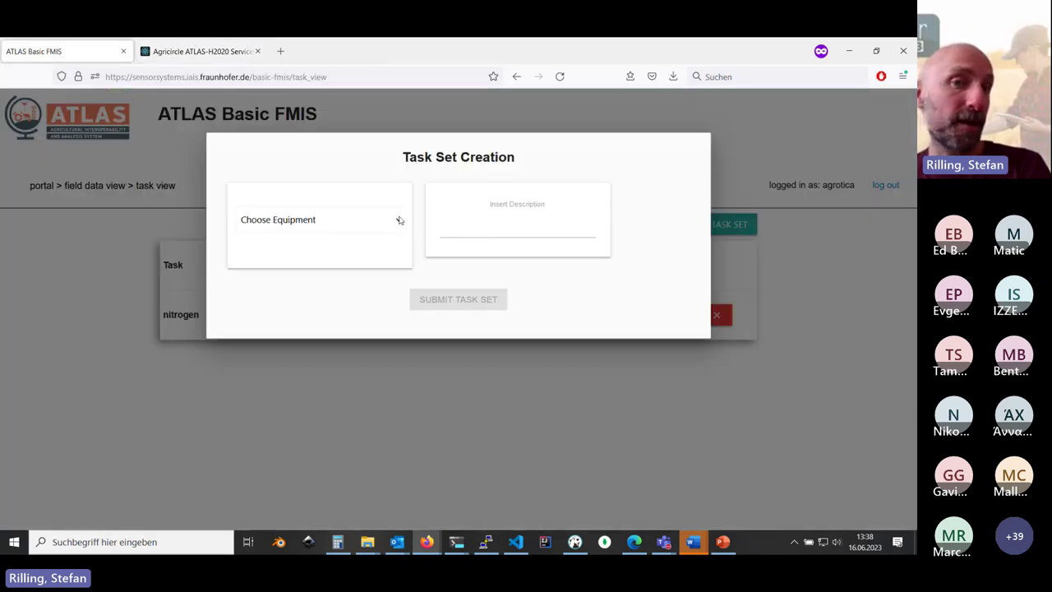
{"action": "left_click", "coordinate": [400, 219]}
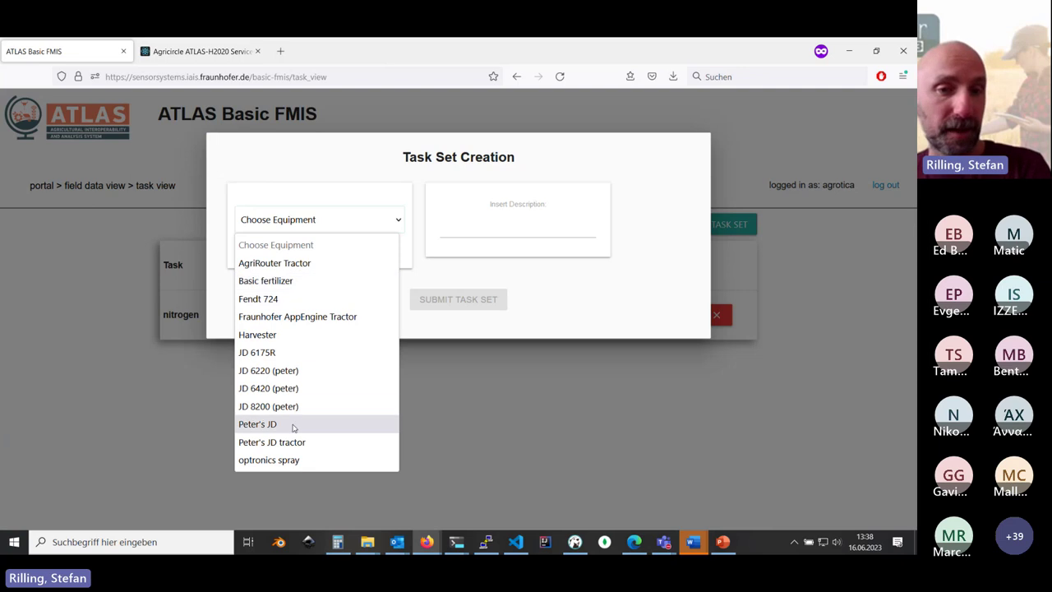
{"action": "left_click", "coordinate": [258, 425]}
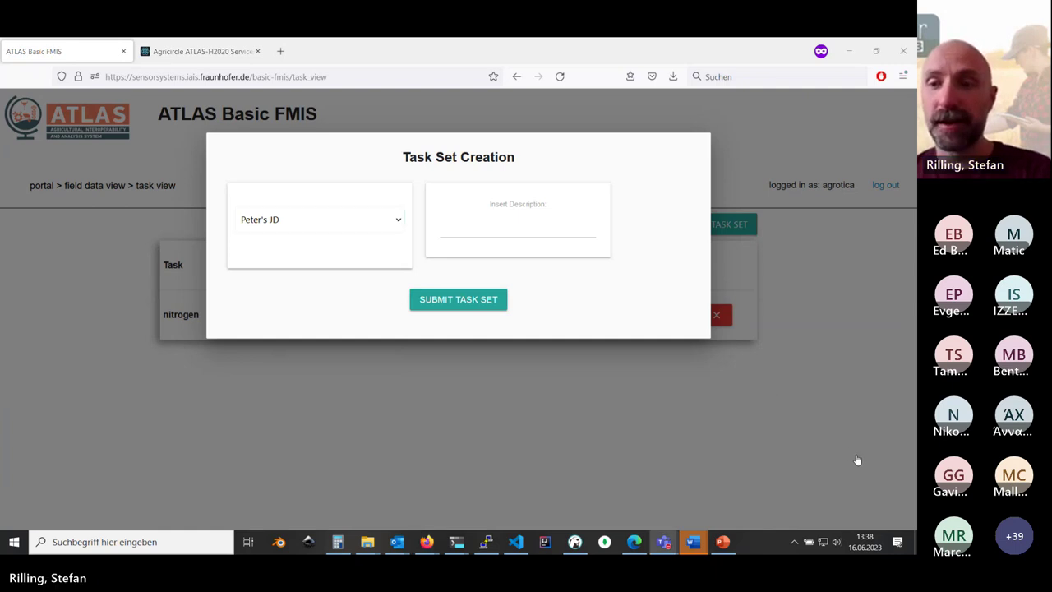
Describe the task set as 'ATLAS Webinar June 2023' and submit it.
{"action": "left_click", "coordinate": [511, 232]}
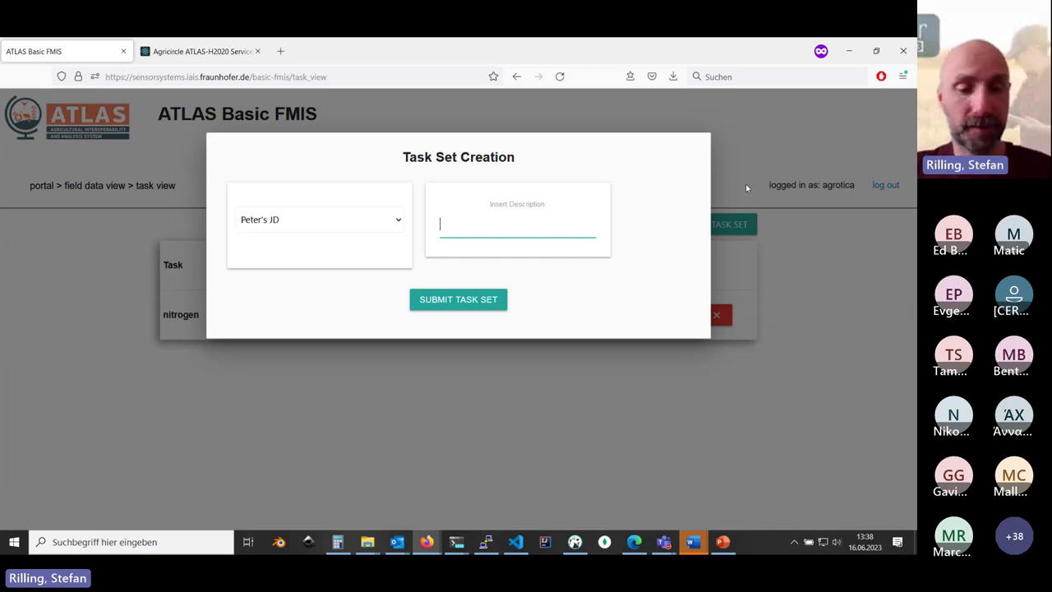
{"action": "type", "text": "ATLAS"}
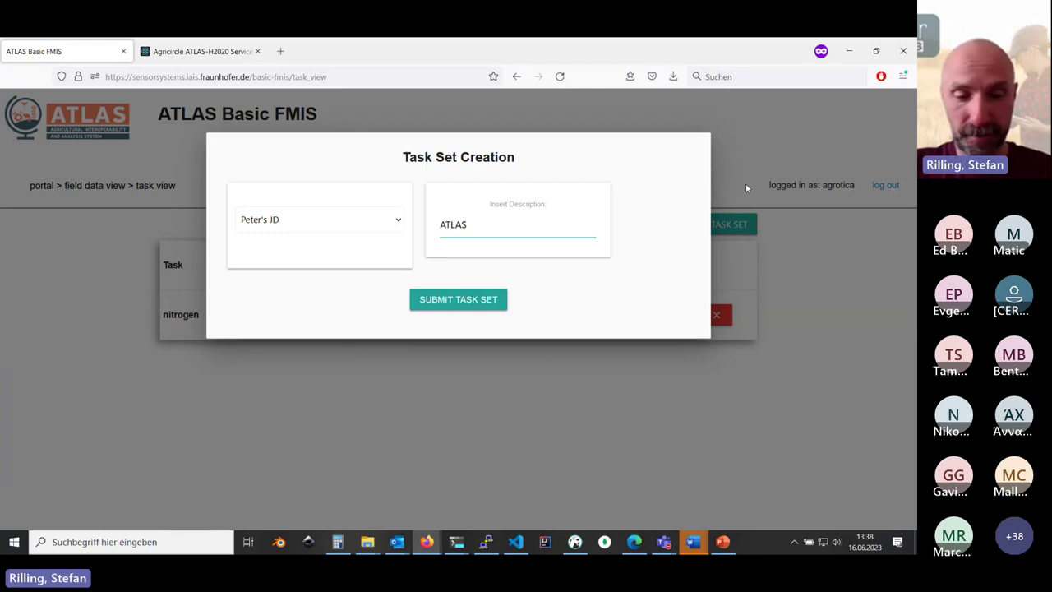
{"action": "type", "text": " Webinar"}
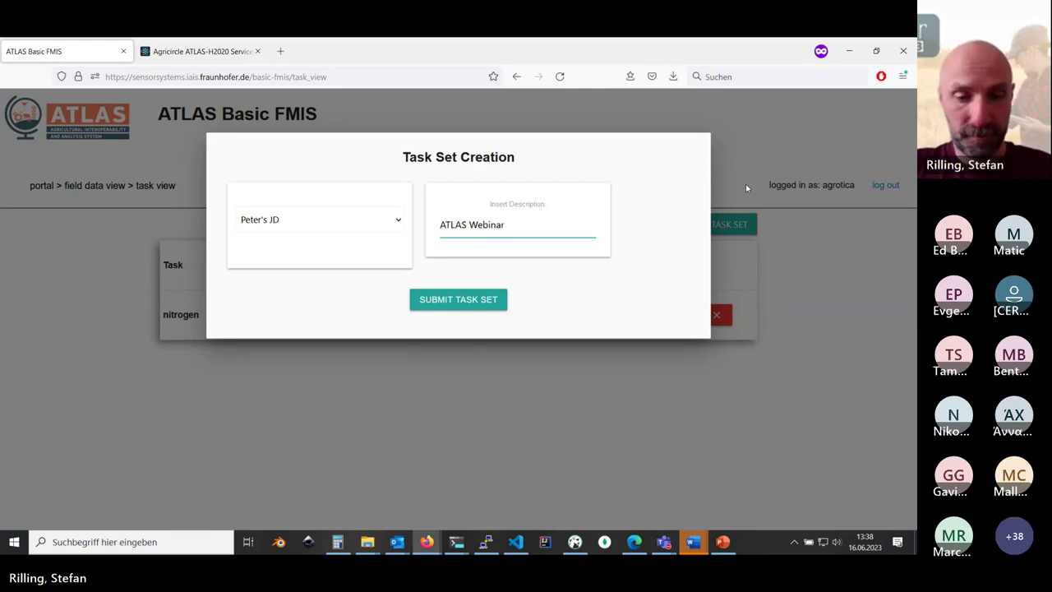
{"action": "type", "text": " June 20"}
{"action": "type", "text": "22"}
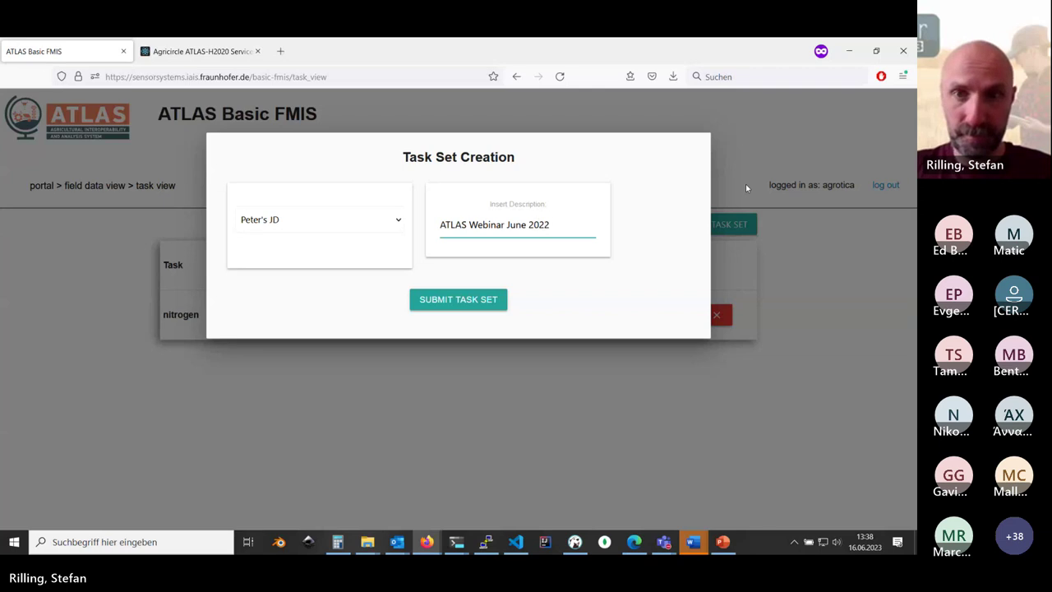
{"action": "key", "text": "BackSpace"}
{"action": "type", "text": "3"}
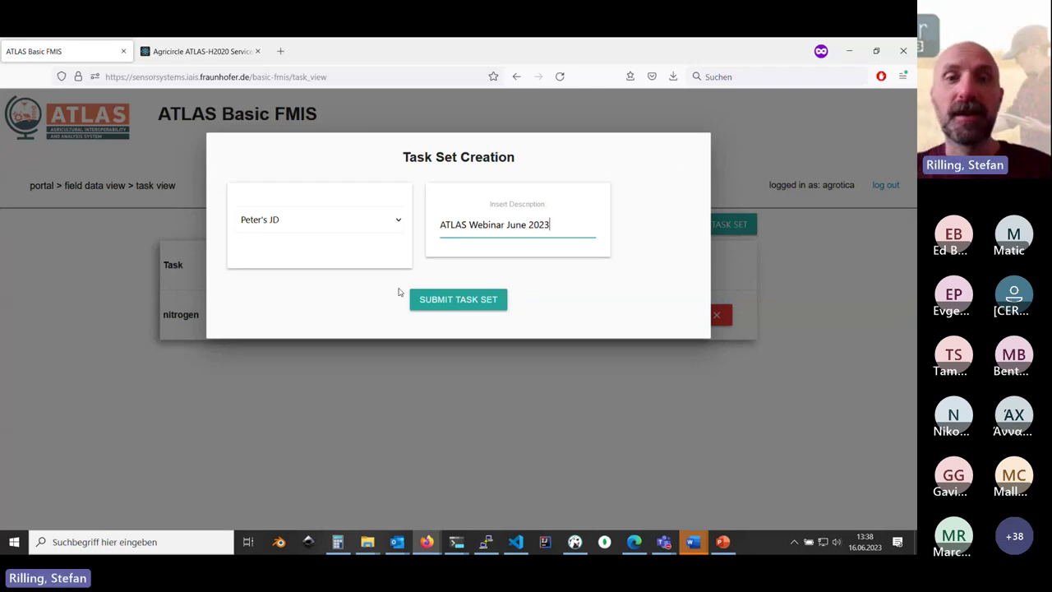
{"action": "left_click", "coordinate": [459, 300]}
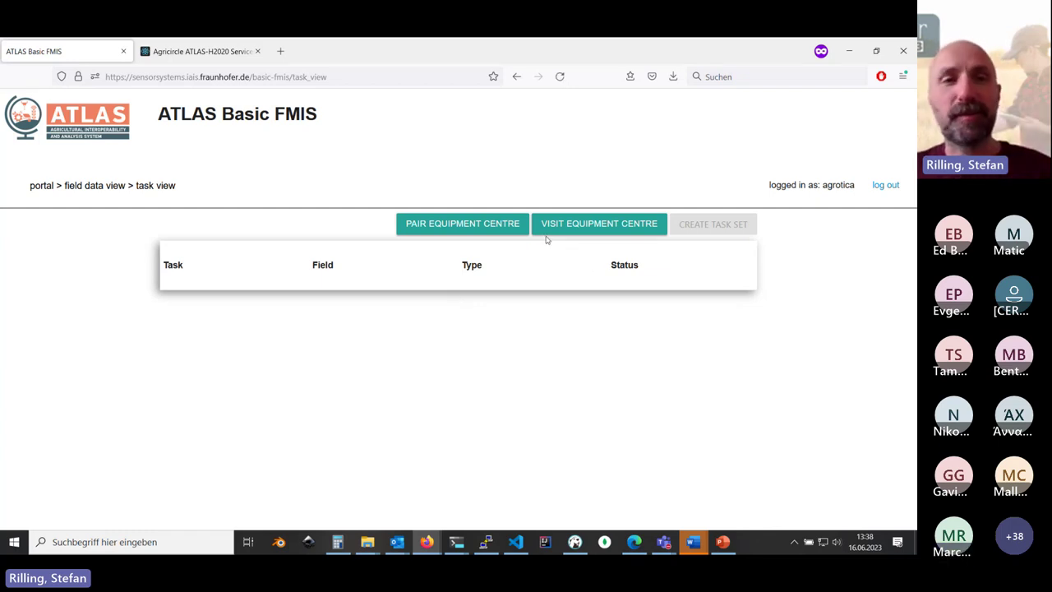
{"action": "left_click", "coordinate": [205, 51]}
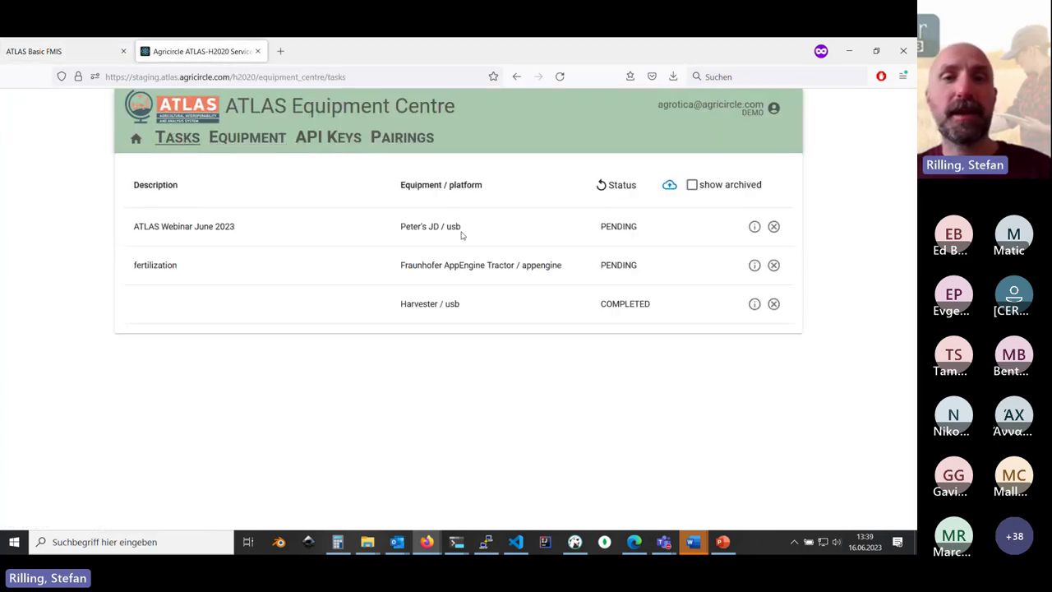
{"action": "mouse_move", "coordinate": [463, 230]}
{"action": "left_mouse_down"}
{"action": "mouse_move", "coordinate": [162, 238]}
{"action": "mouse_move", "coordinate": [482, 232]}
{"action": "left_mouse_up"}
{"action": "left_click", "coordinate": [170, 240]}
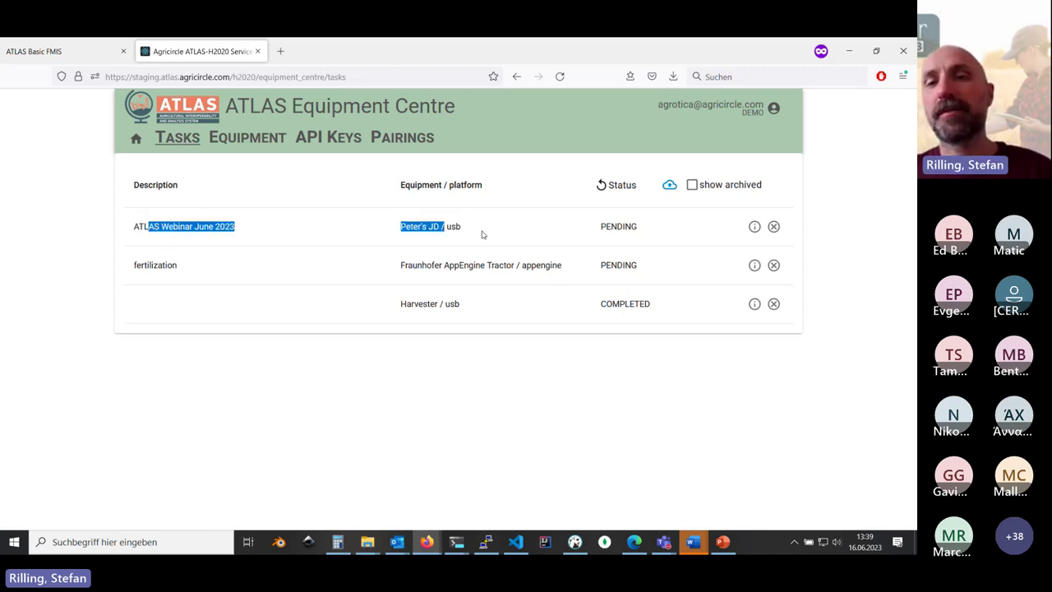
{"action": "left_click", "coordinate": [482, 234]}
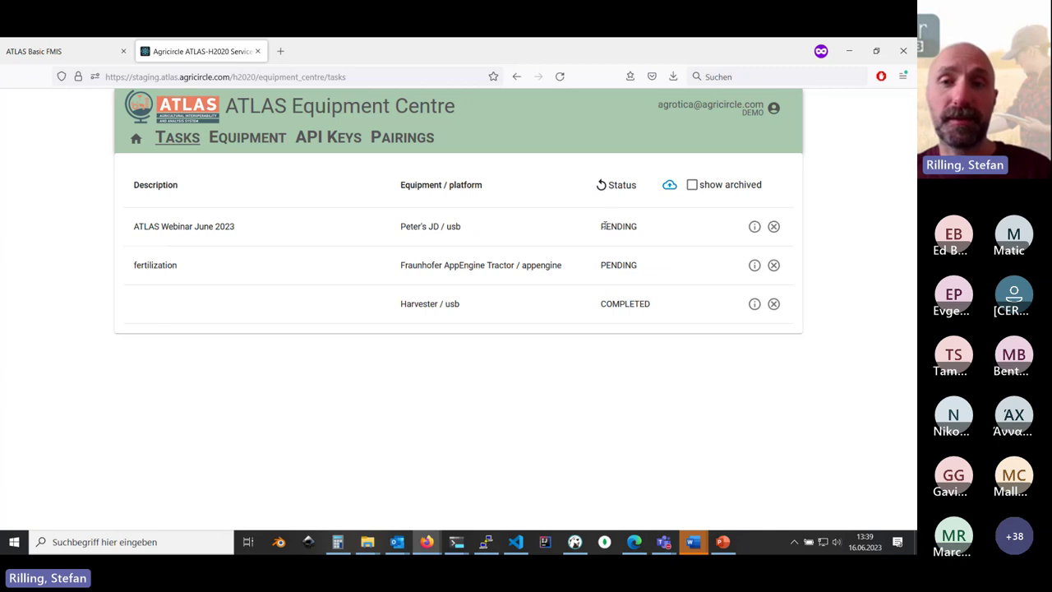
{"action": "left_click", "coordinate": [602, 187]}
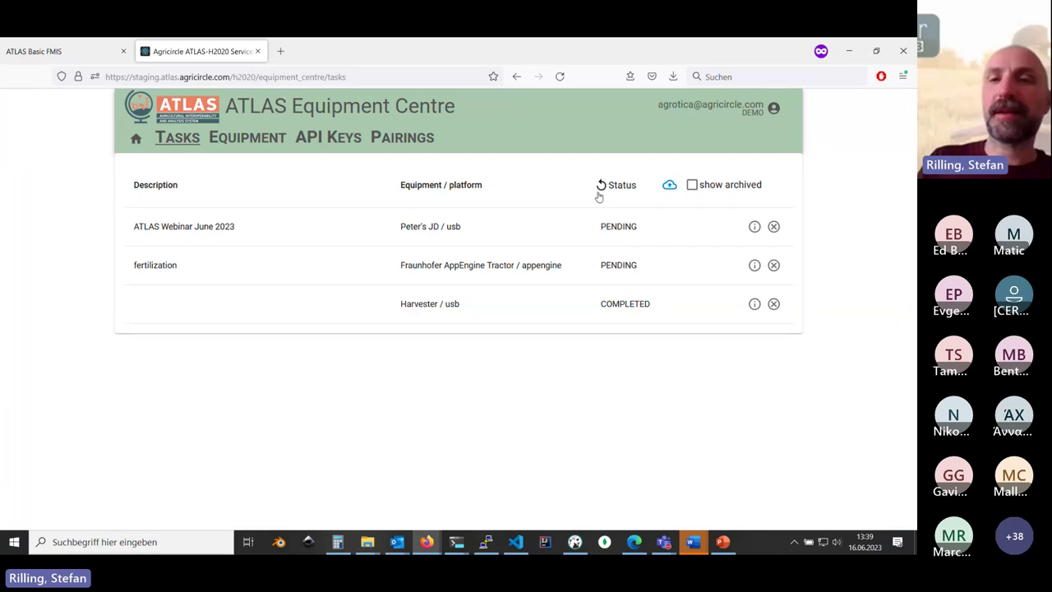
{"action": "left_click", "coordinate": [603, 185]}
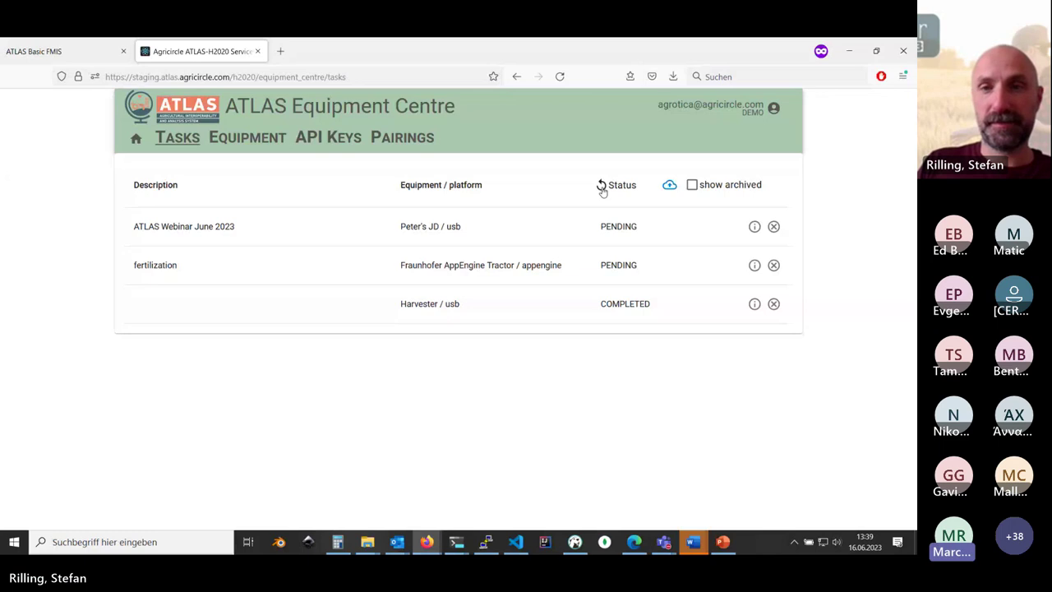
{"action": "left_click", "coordinate": [603, 186]}
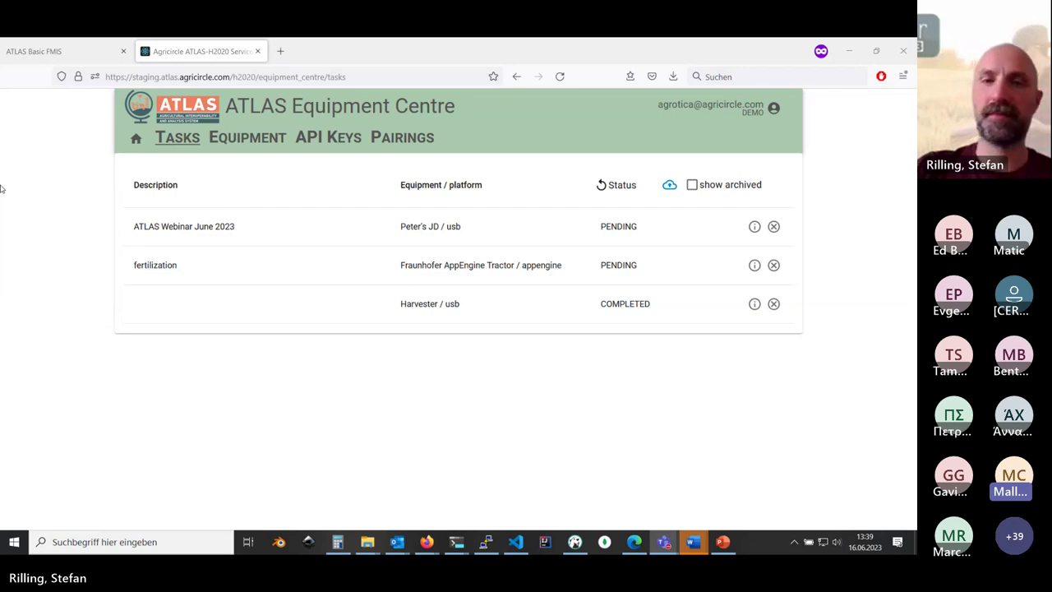
Refresh the task statuses until the Peter's JD webinar task shows IN_PROGRESS.
{"action": "left_click", "coordinate": [607, 188]}
{"action": "left_click", "coordinate": [602, 187]}
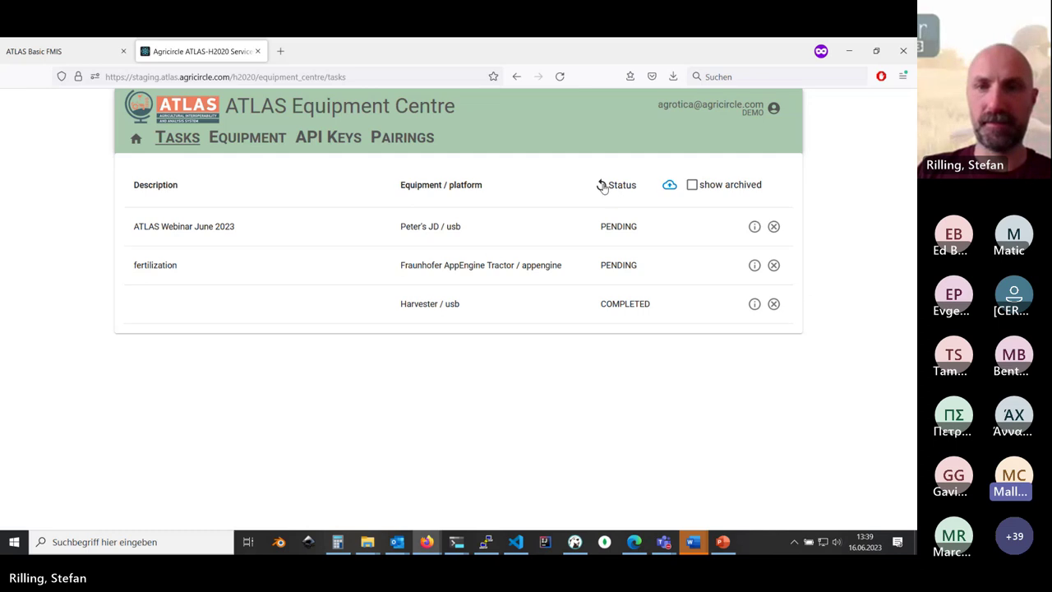
{"action": "left_click", "coordinate": [602, 188]}
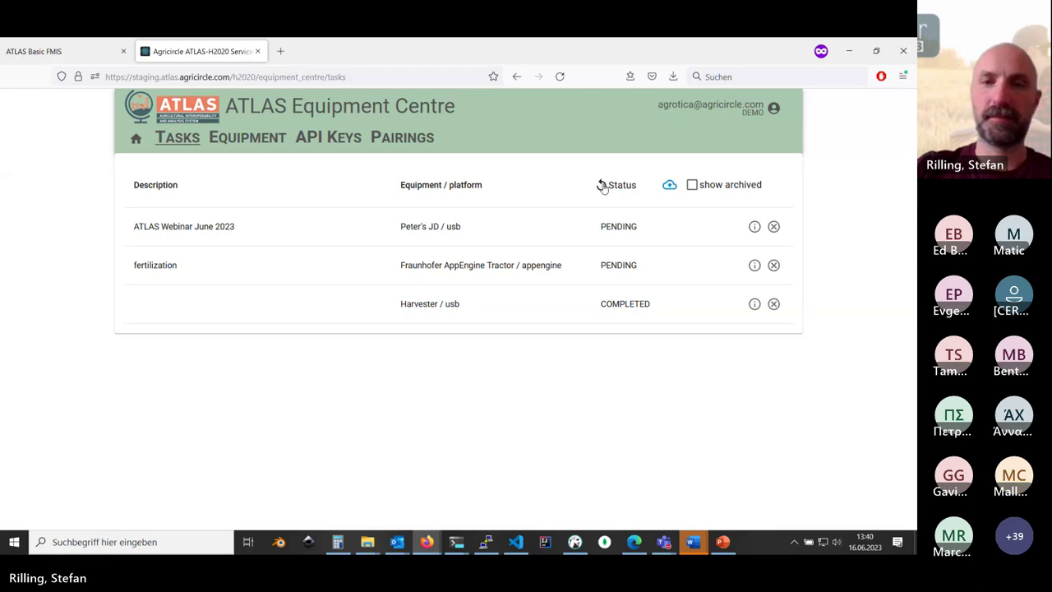
{"action": "left_click", "coordinate": [602, 185]}
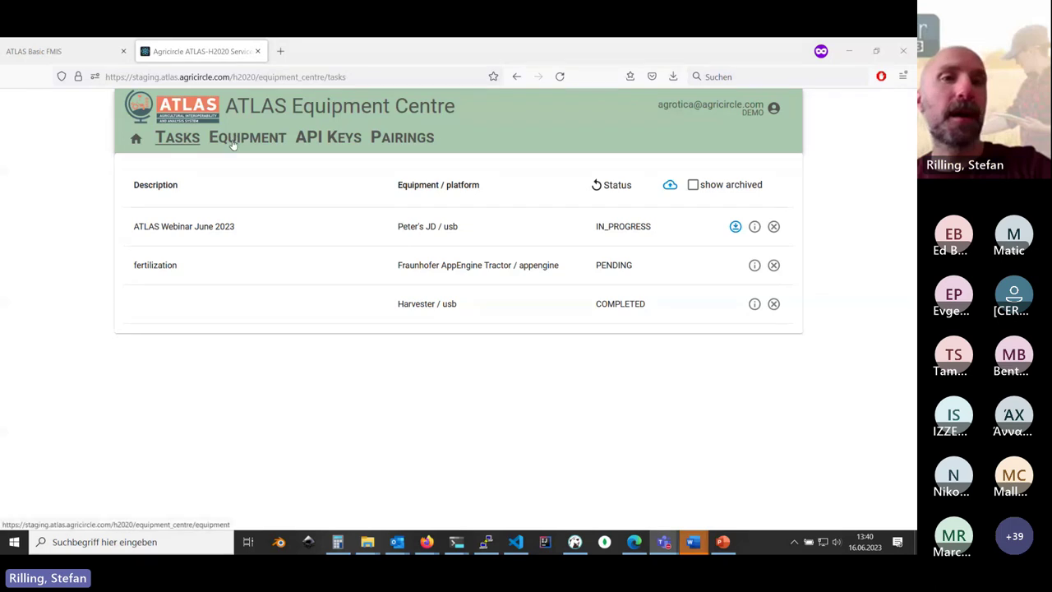
{"action": "left_click", "coordinate": [735, 227]}
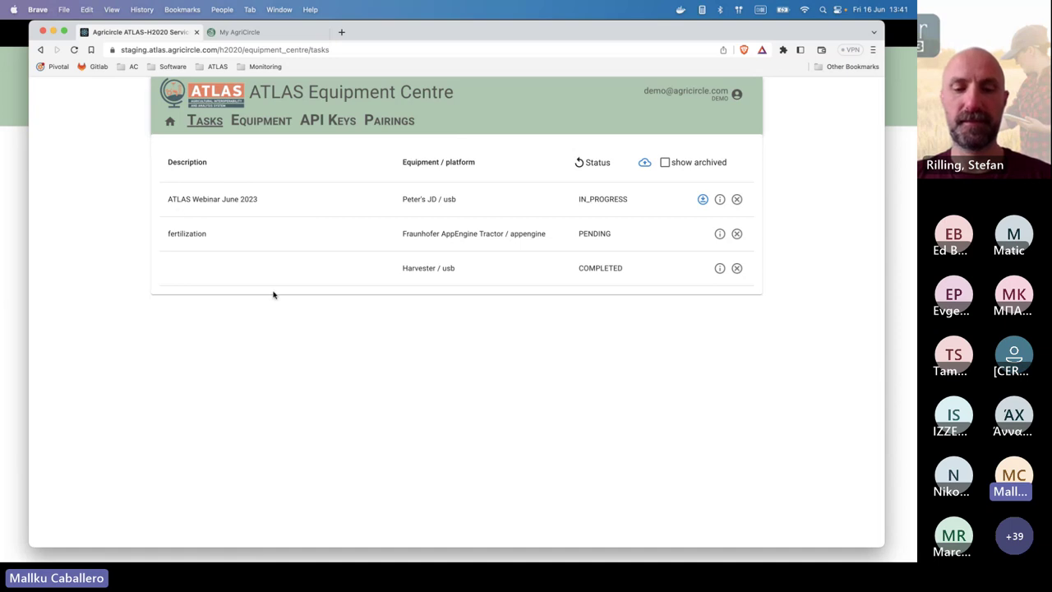
Save the webinar task data as 'ATLAS Webinar June 2023.zip' in Downloads, then switch to Finder.
{"action": "left_click", "coordinate": [703, 199]}
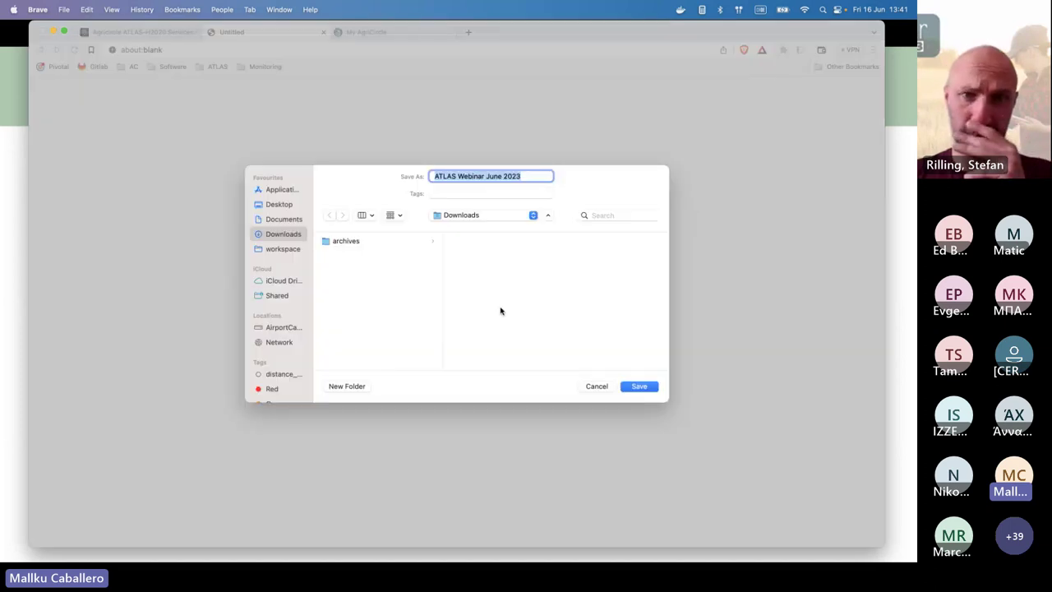
{"action": "left_click", "coordinate": [640, 386]}
{"action": "key", "text": "super+Tab"}
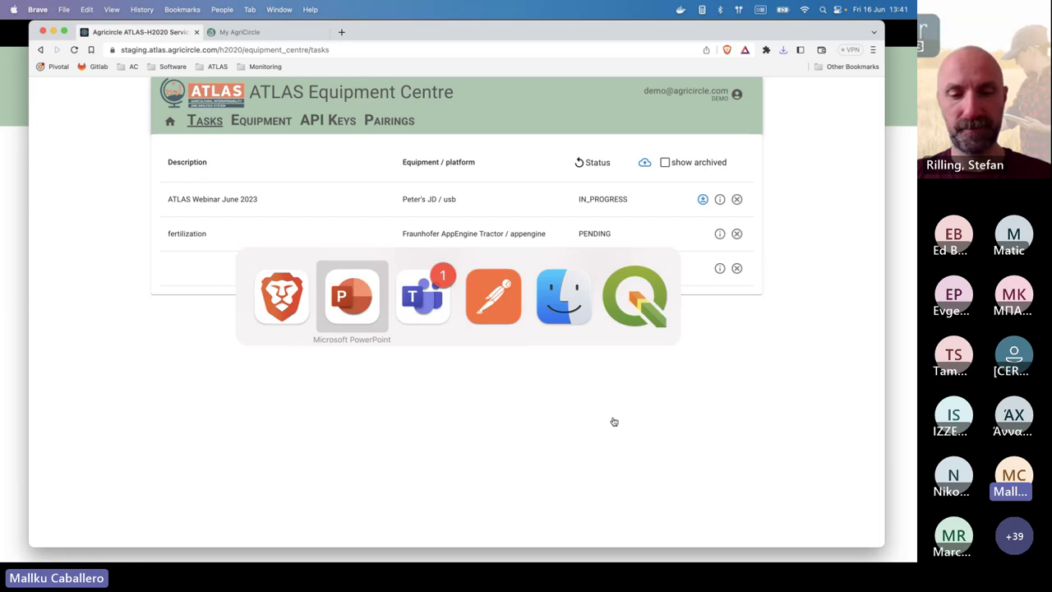
{"action": "key", "text": "super+Tab"}
{"action": "key", "text": "super+Tab"}
{"action": "key", "text": "super+Tab"}
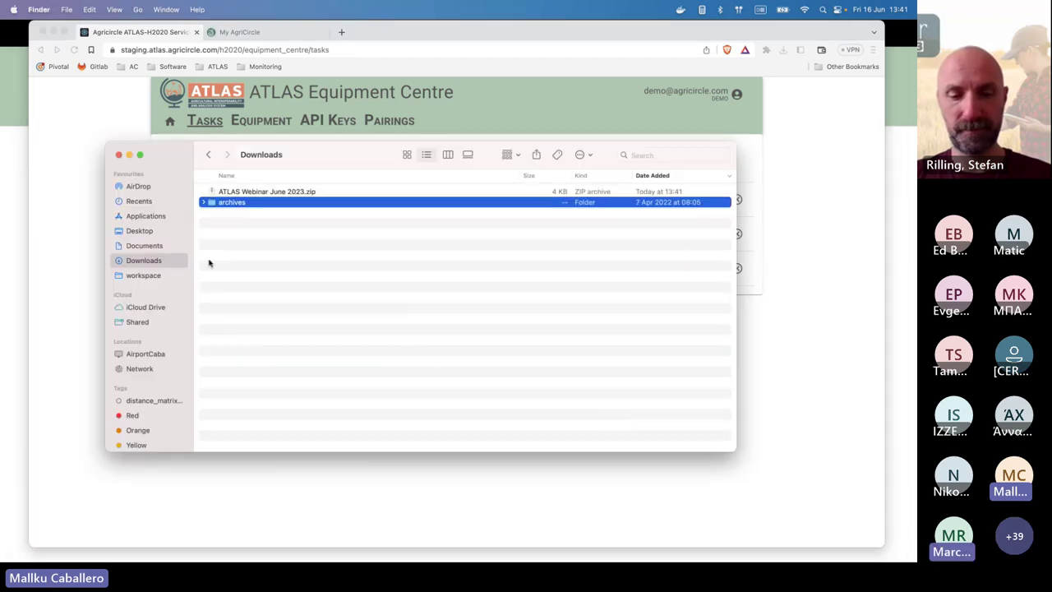
Unzip the download, inspect the TASKDATA files, trash the extracted folder, and go back to the browser.
{"action": "double_click", "coordinate": [258, 191]}
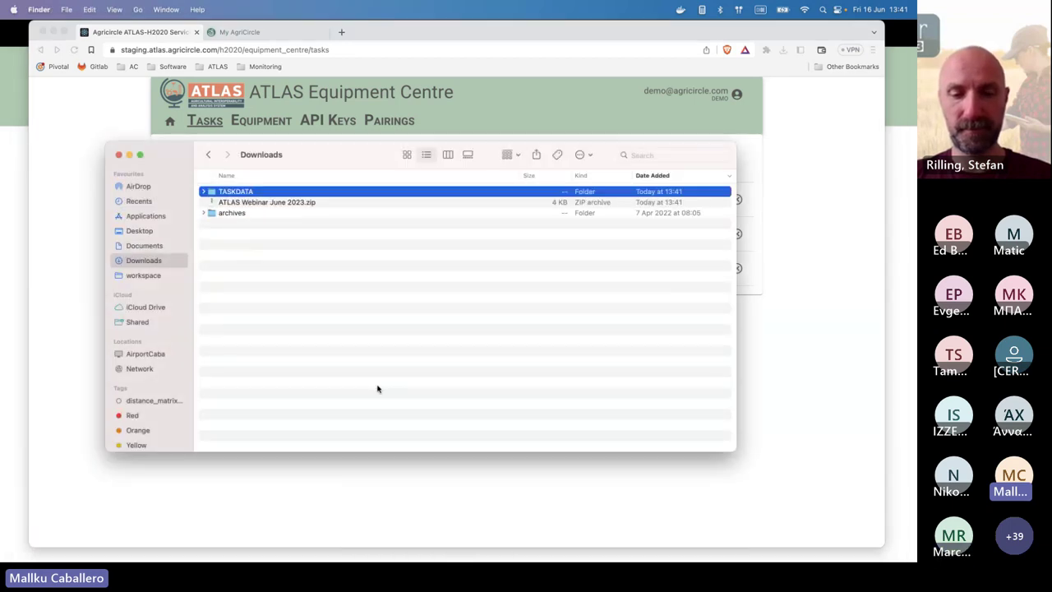
{"action": "left_click", "coordinate": [203, 192]}
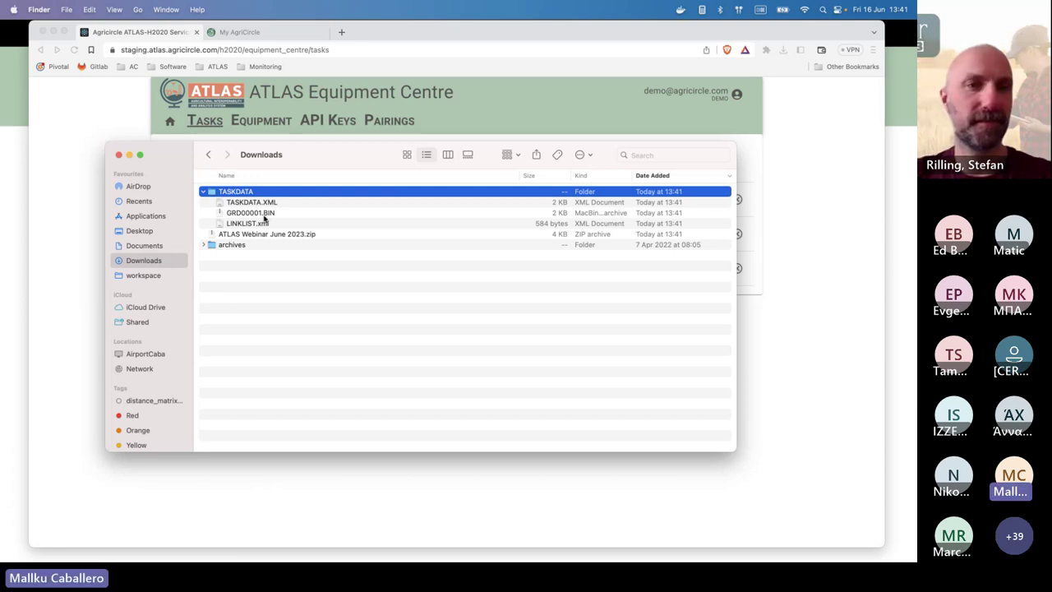
{"action": "key", "text": "super+BackSpace"}
{"action": "left_click", "coordinate": [271, 194]}
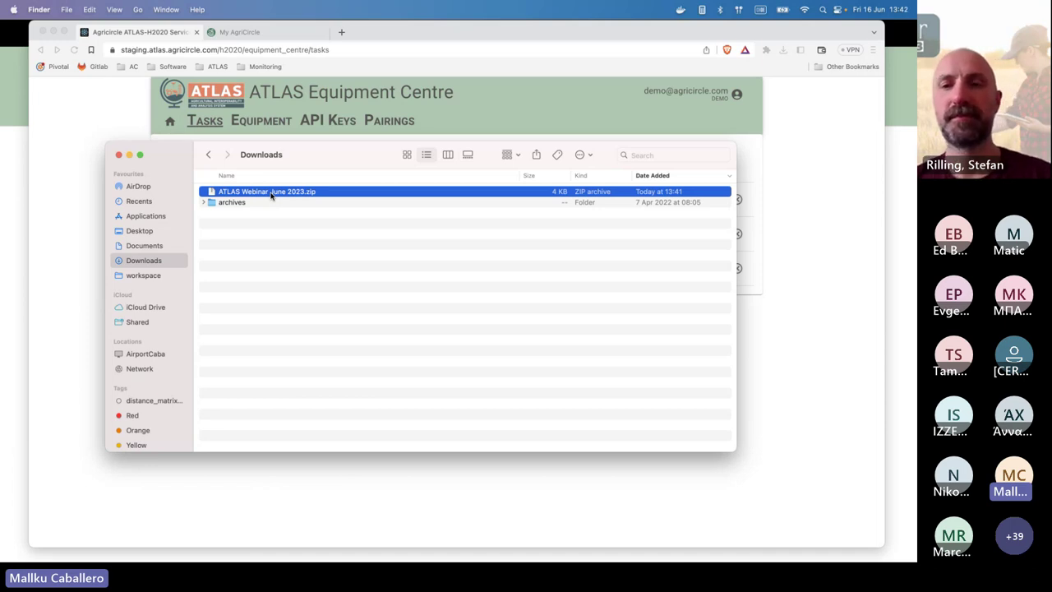
{"action": "left_click", "coordinate": [80, 174]}
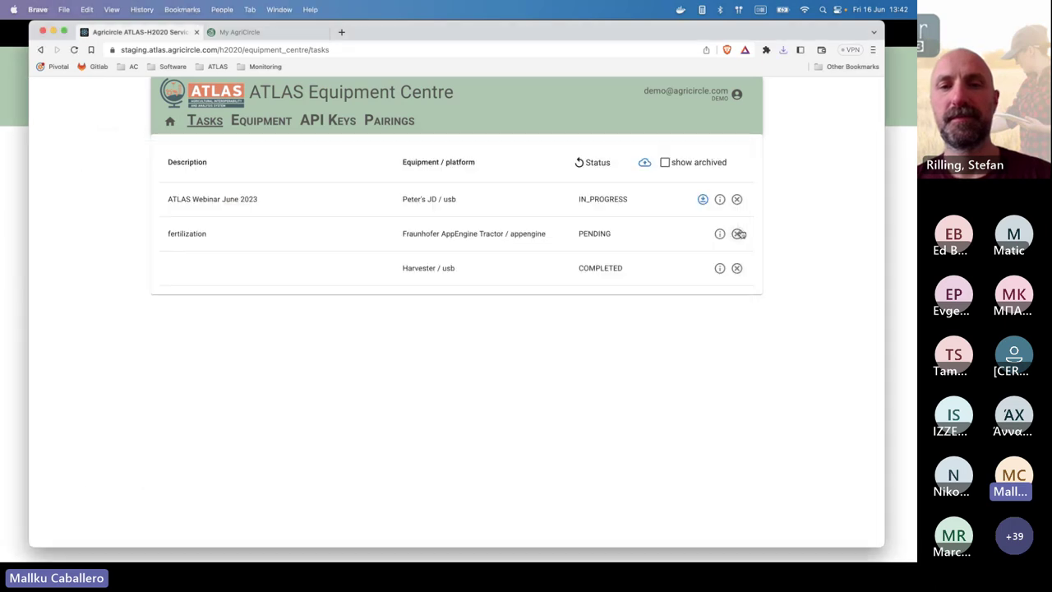
{"action": "left_click", "coordinate": [642, 165]}
{"action": "left_click", "coordinate": [334, 312]}
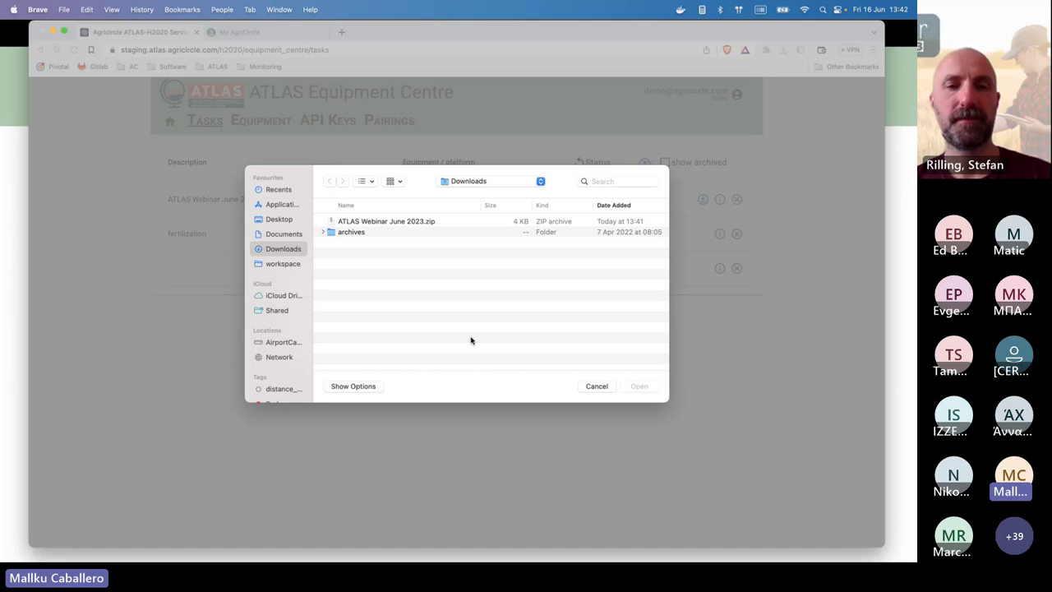
{"action": "left_click", "coordinate": [598, 387]}
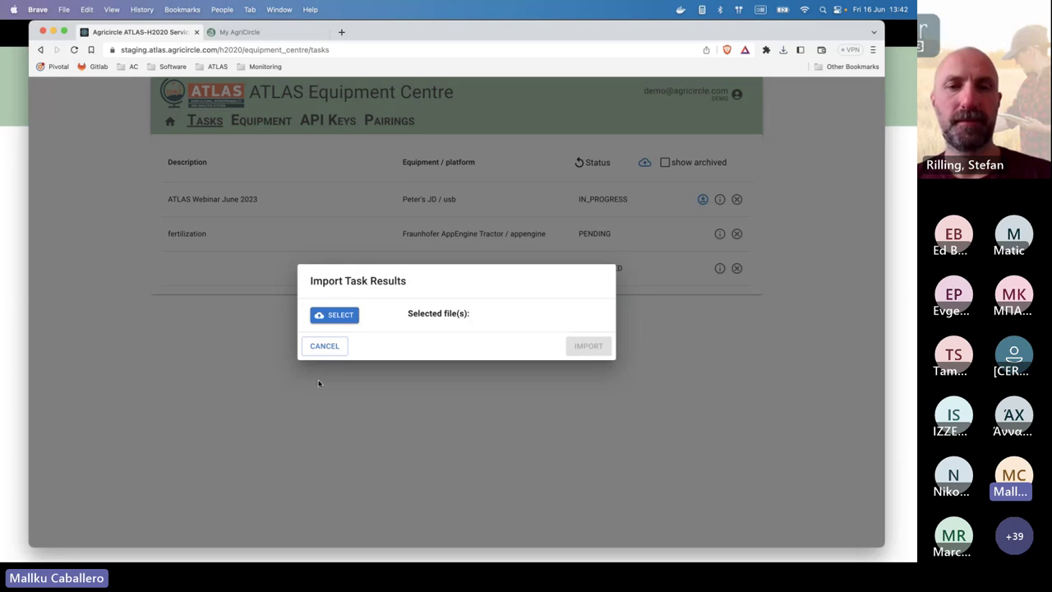
{"action": "left_click", "coordinate": [325, 346]}
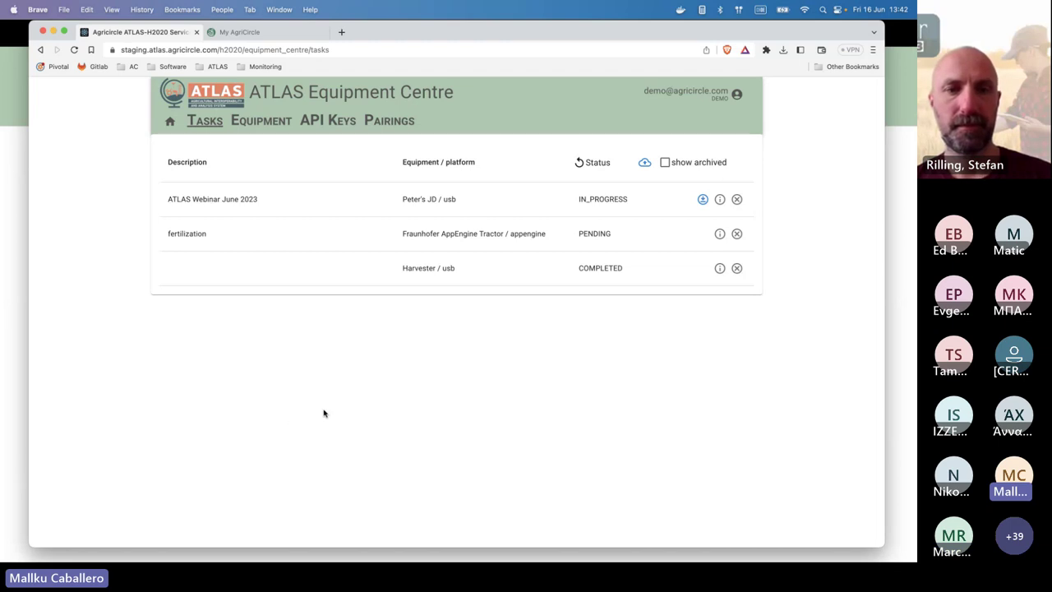
{"action": "double_click", "coordinate": [520, 233]}
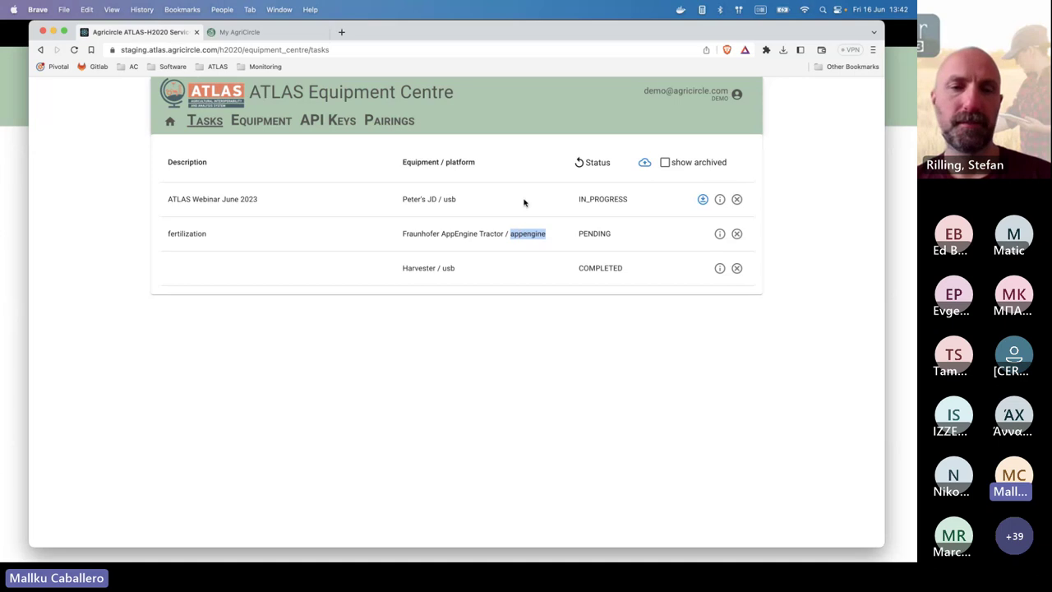
{"action": "mouse_move", "coordinate": [524, 202]}
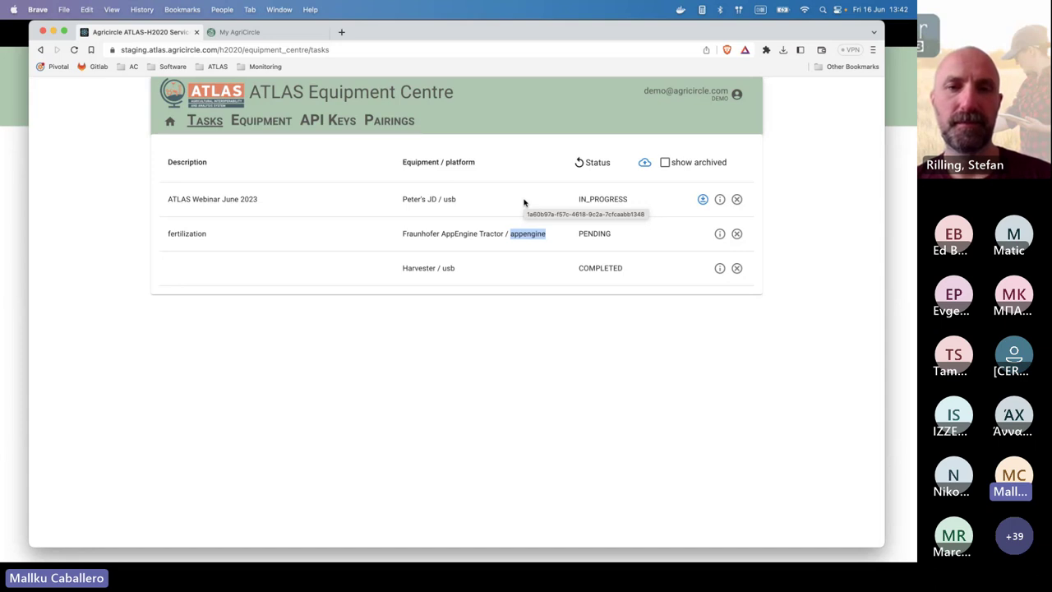
{"action": "left_click", "coordinate": [422, 373]}
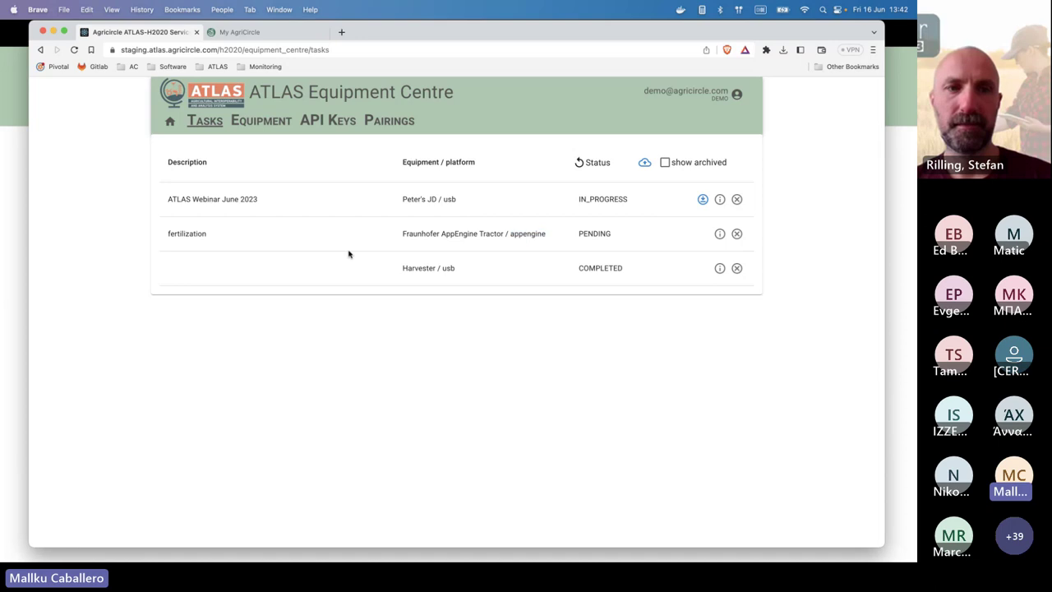
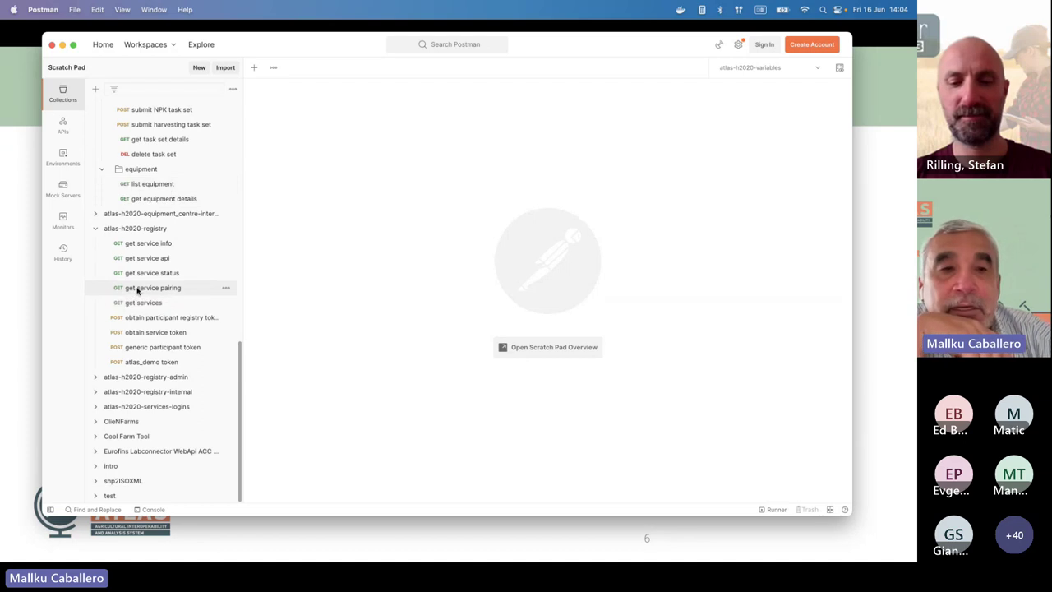
Check the service_name variable in the get service api URL and send it, getting 401 Unauthorized.
{"action": "left_click", "coordinate": [137, 261]}
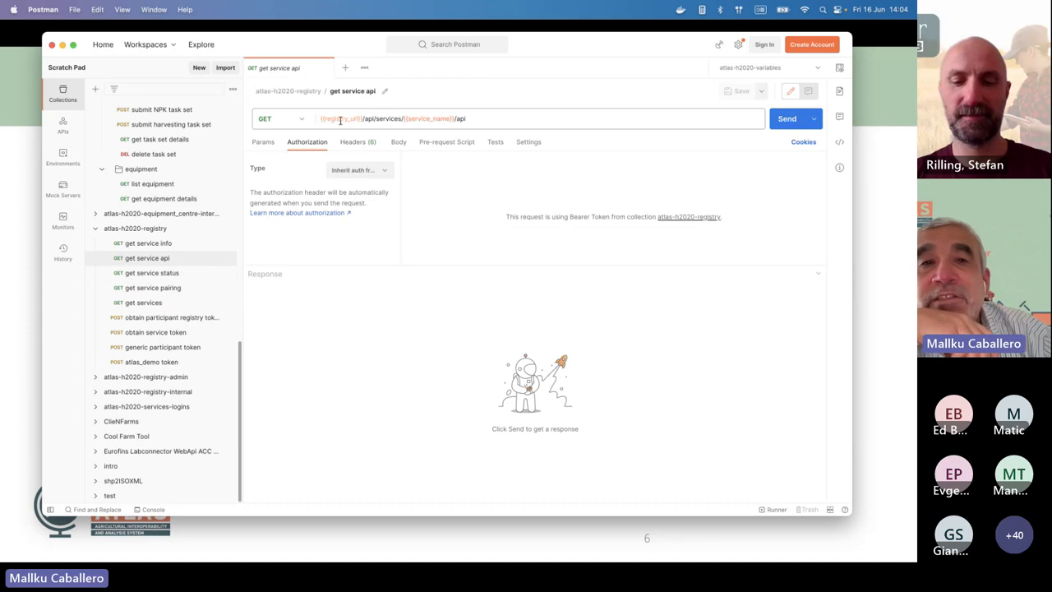
{"action": "mouse_move", "coordinate": [341, 121]}
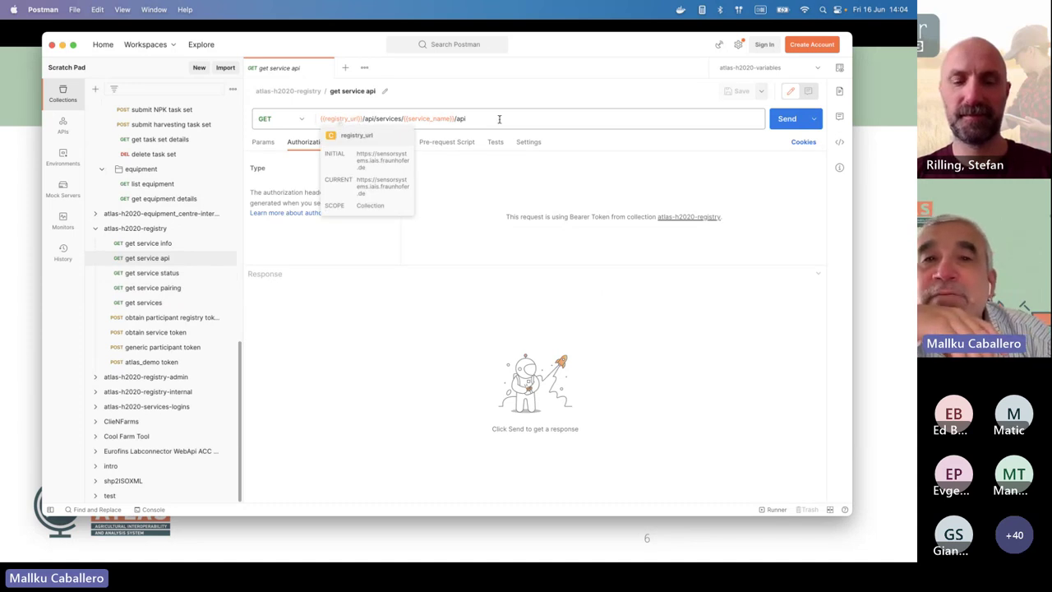
{"action": "left_click", "coordinate": [447, 122]}
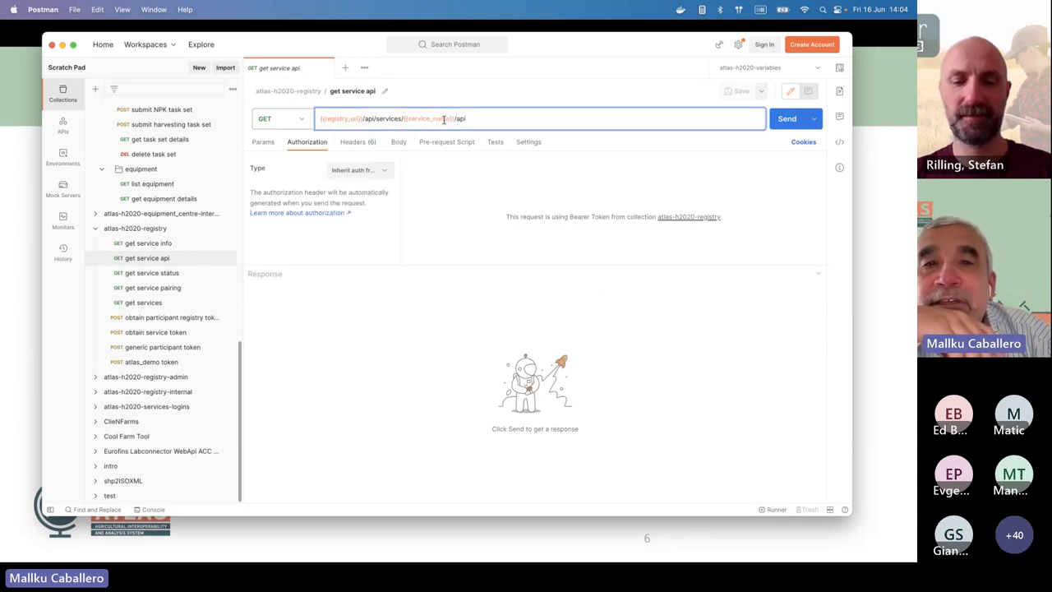
{"action": "mouse_move", "coordinate": [442, 120]}
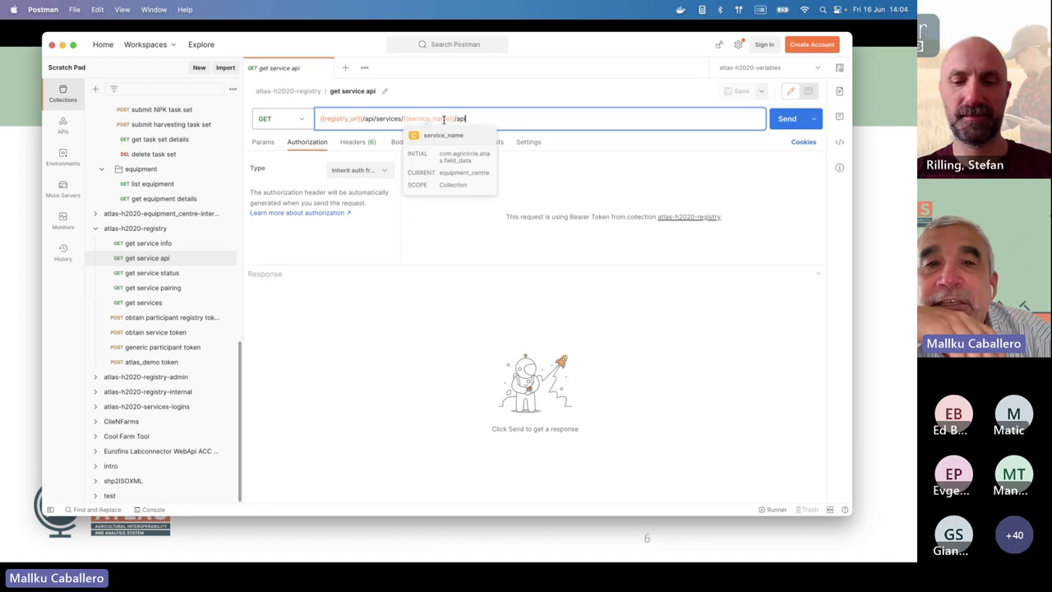
{"action": "left_click", "coordinate": [440, 173]}
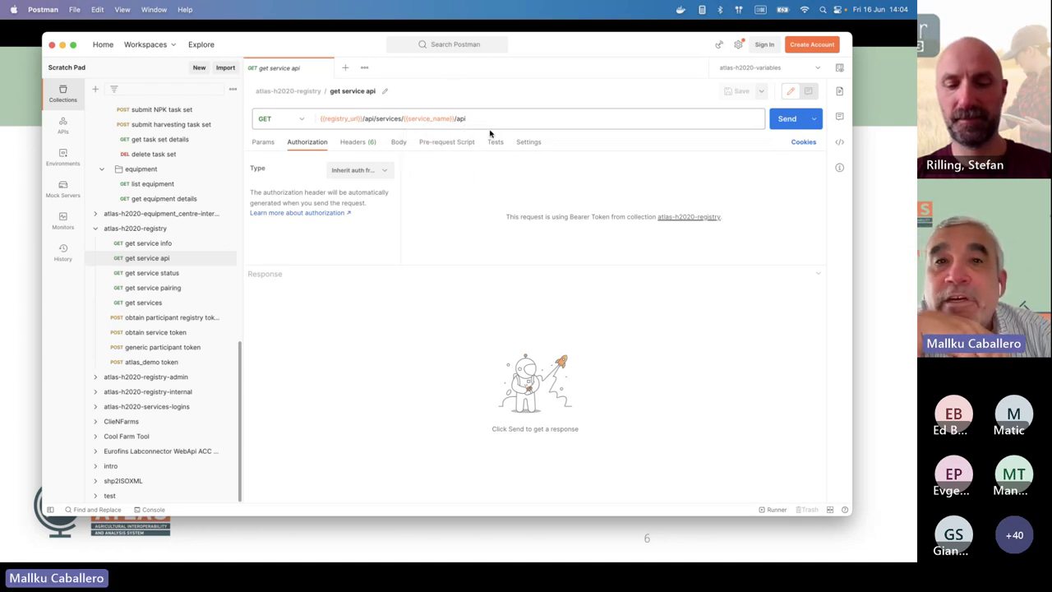
{"action": "left_click", "coordinate": [788, 120]}
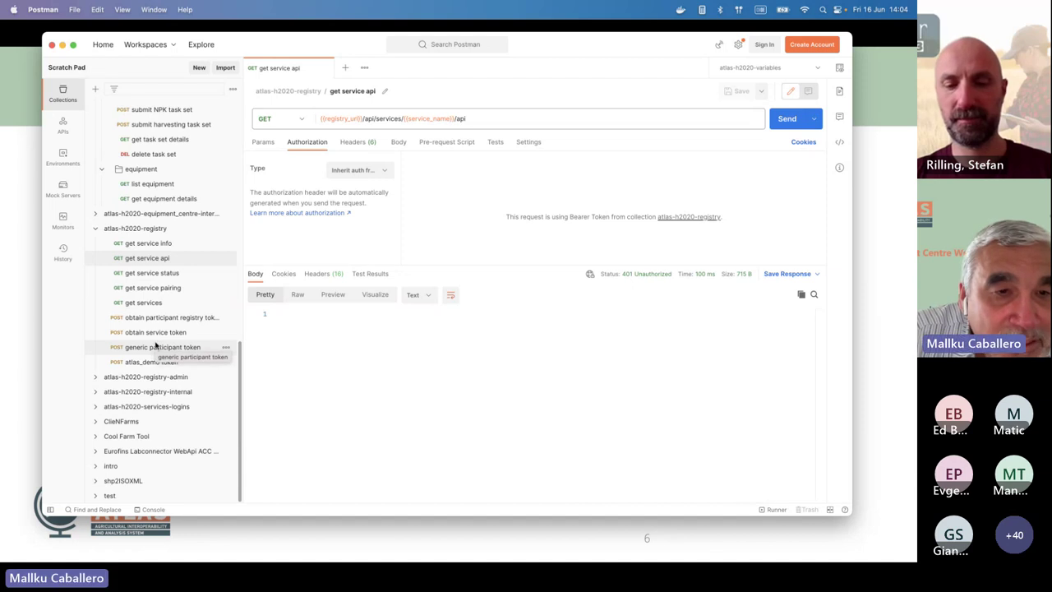
Request a generic participant token and a service token, then resend get service api.
{"action": "left_click", "coordinate": [156, 347]}
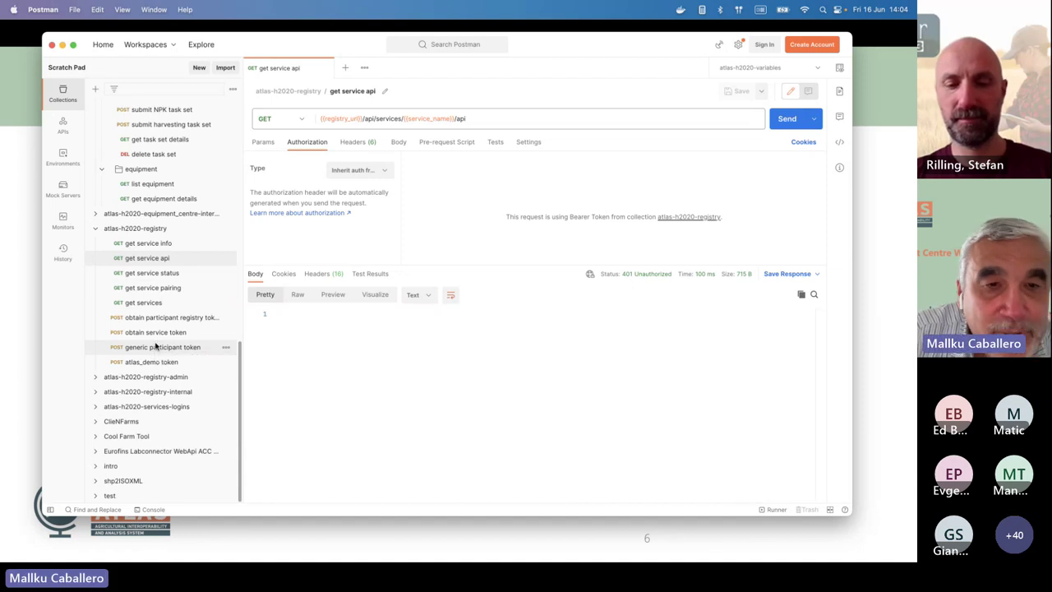
{"action": "left_click", "coordinate": [785, 118]}
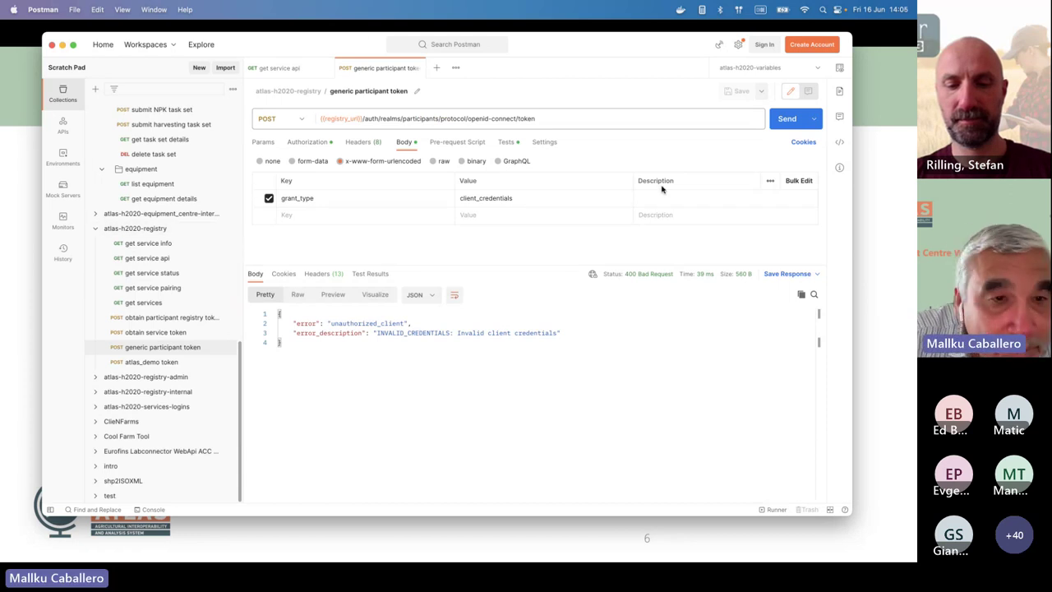
{"action": "left_click", "coordinate": [188, 332]}
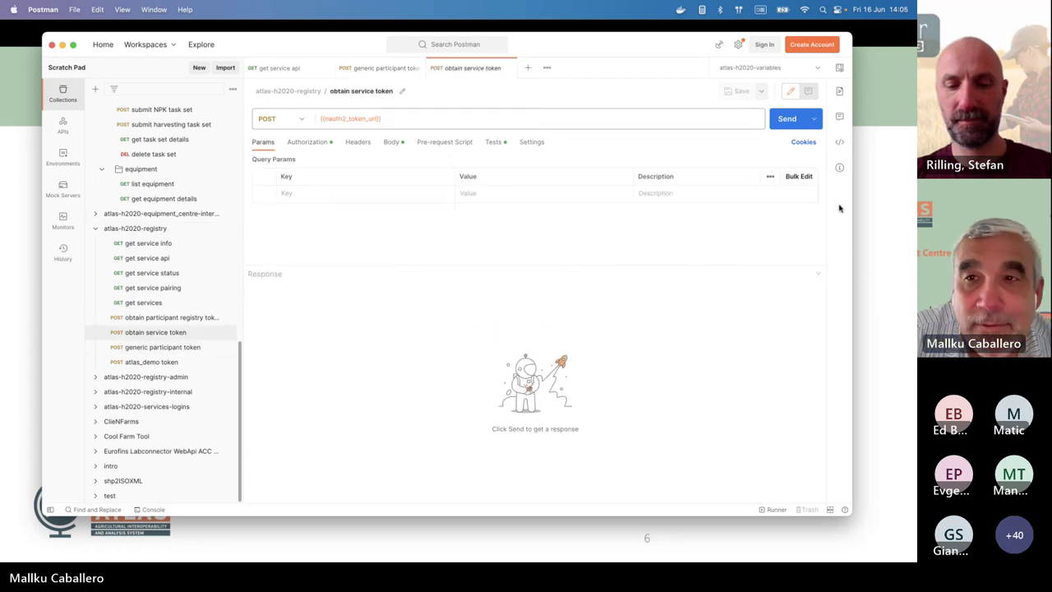
{"action": "left_click", "coordinate": [778, 119]}
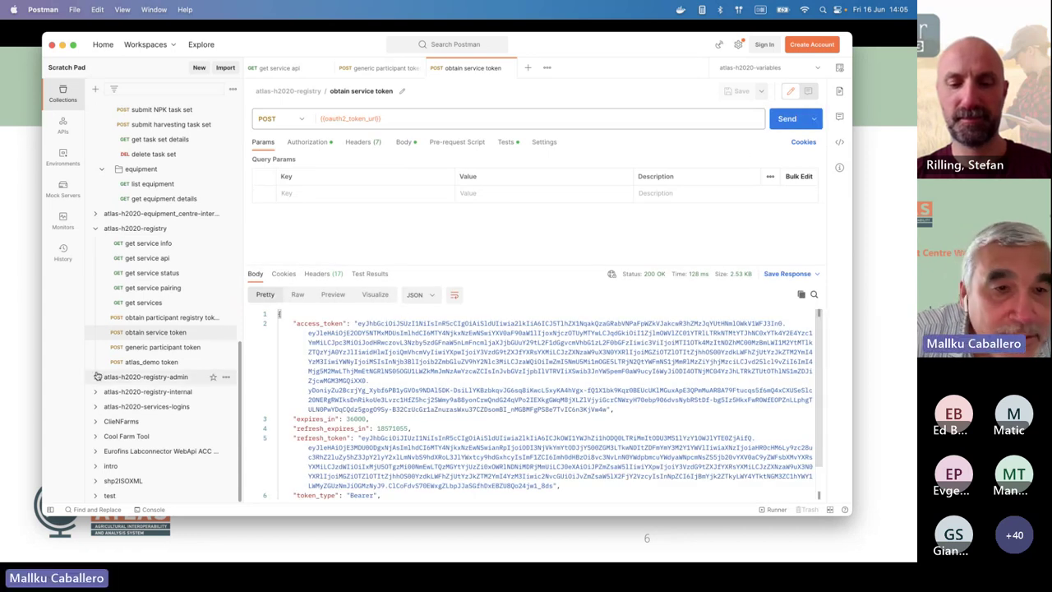
{"action": "left_click", "coordinate": [148, 258]}
{"action": "left_click", "coordinate": [789, 122]}
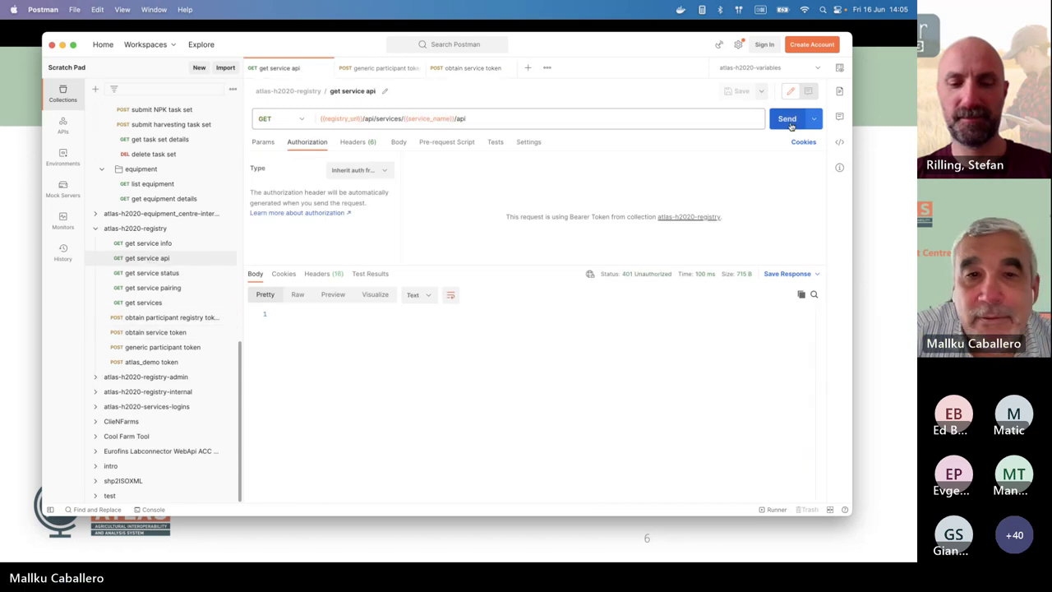
{"action": "left_click", "coordinate": [789, 121]}
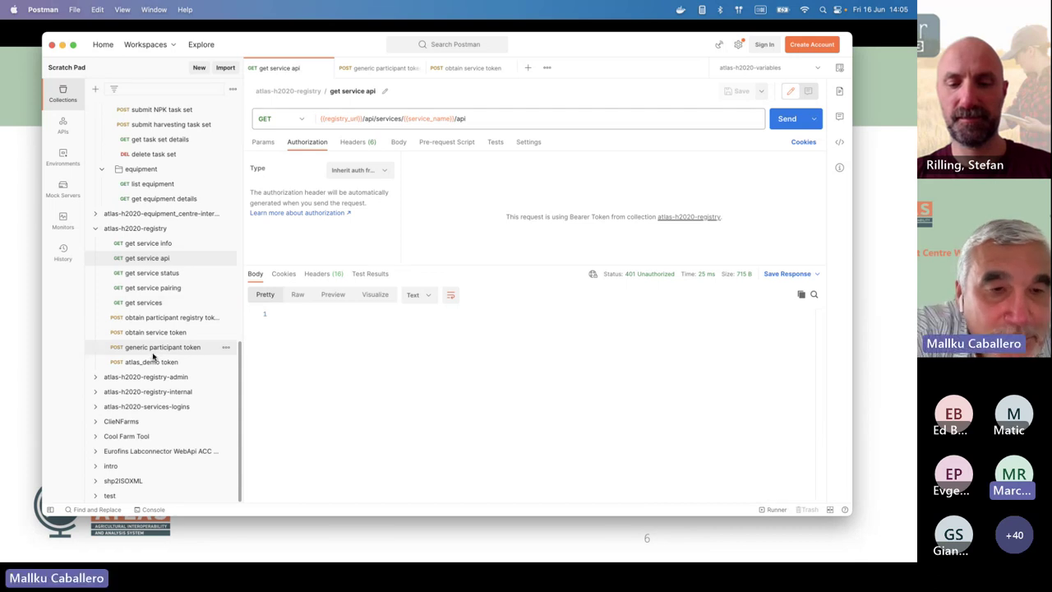
Renew both tokens, obtain a participant registry token, and resend get service api for 200 OK.
{"action": "left_click", "coordinate": [153, 355]}
{"action": "left_click", "coordinate": [783, 119]}
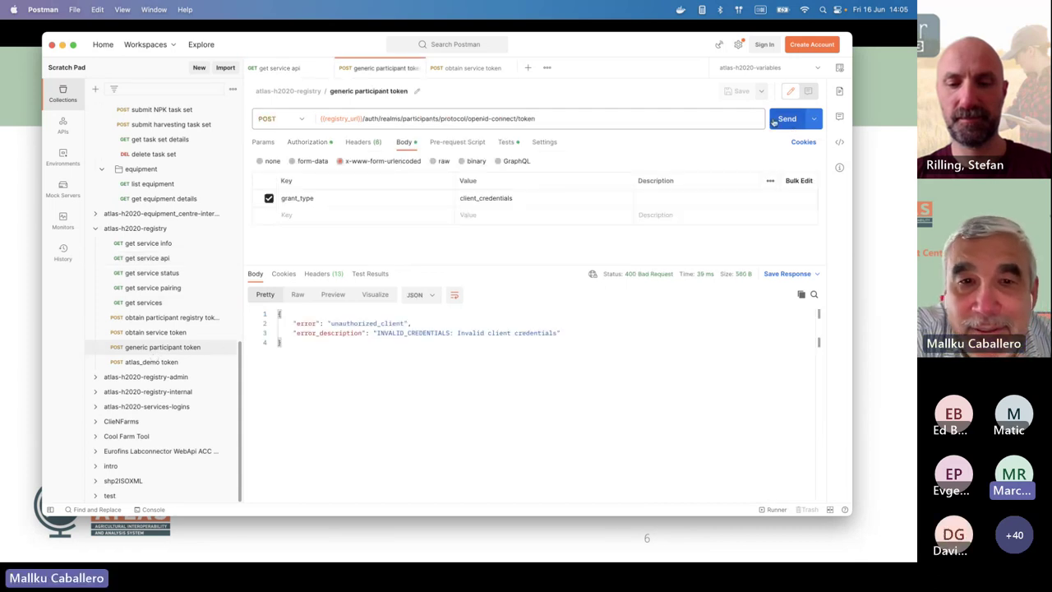
{"action": "left_click", "coordinate": [774, 121]}
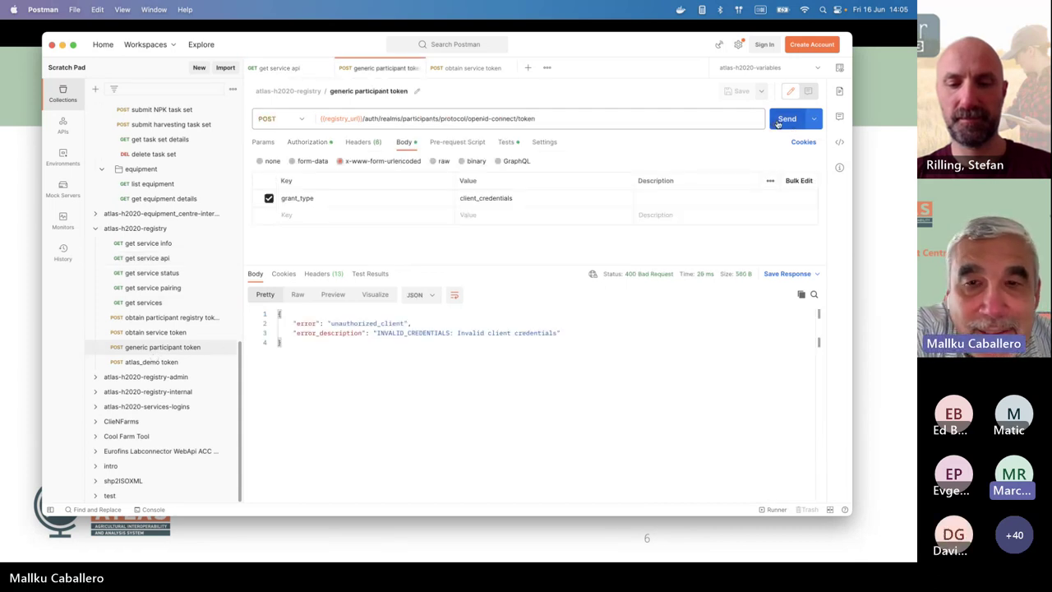
{"action": "left_click", "coordinate": [138, 333]}
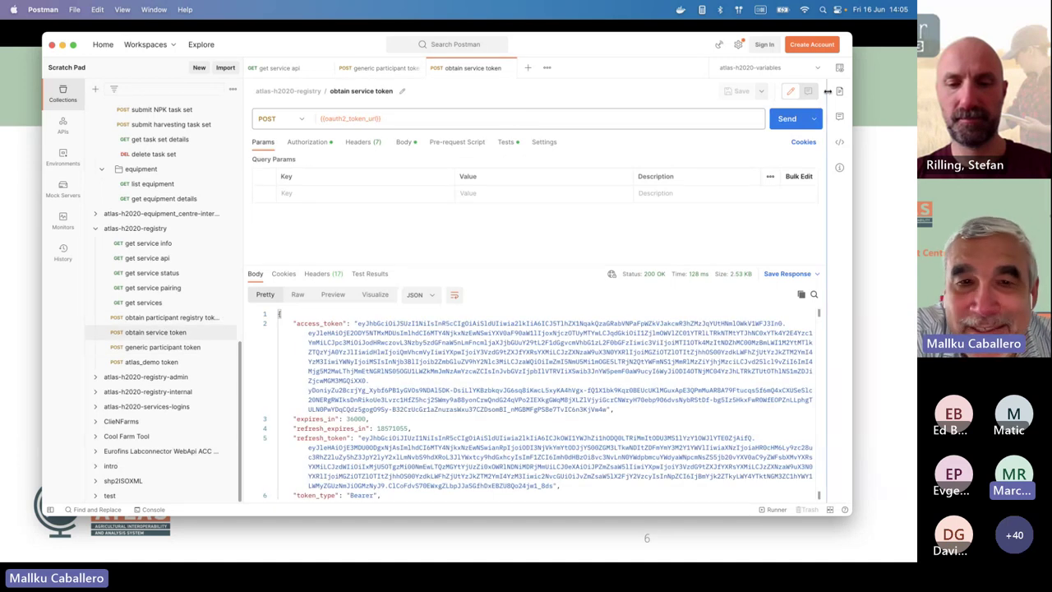
{"action": "left_click", "coordinate": [787, 118]}
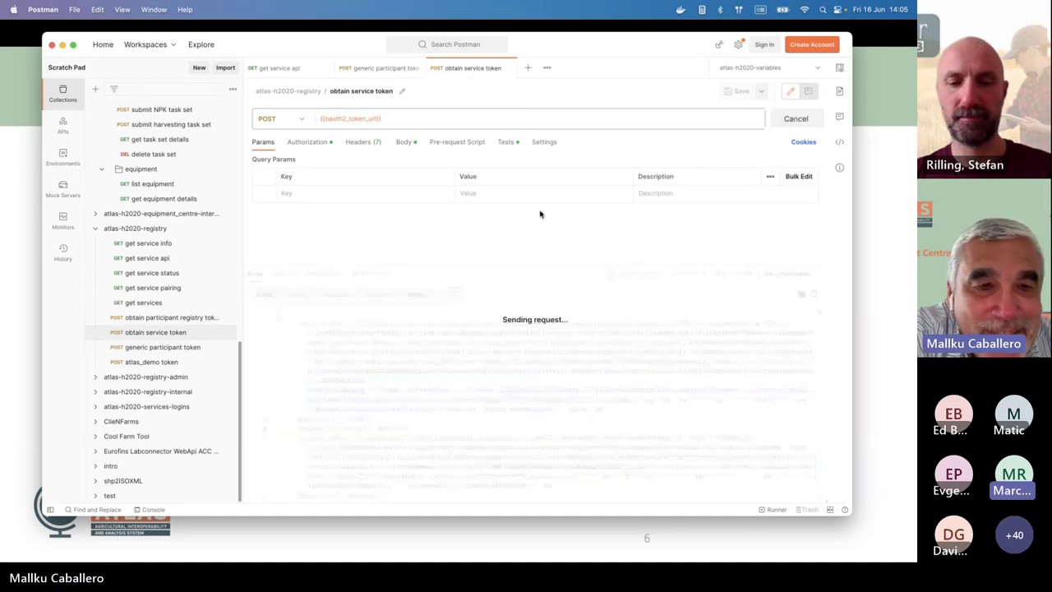
{"action": "left_click", "coordinate": [164, 318]}
{"action": "left_click", "coordinate": [787, 118]}
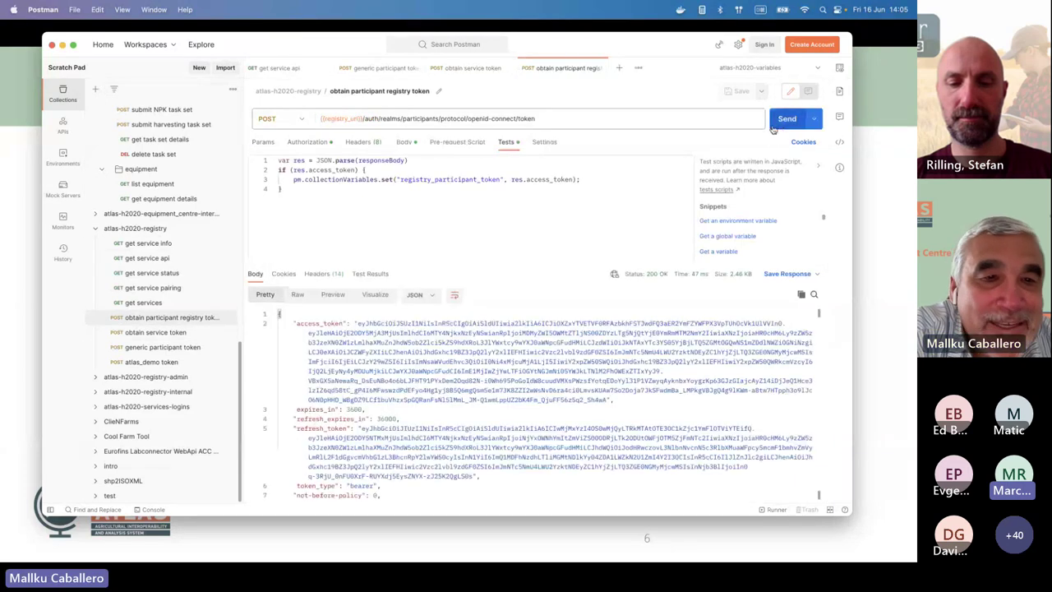
{"action": "left_click", "coordinate": [137, 257]}
{"action": "left_click", "coordinate": [785, 118]}
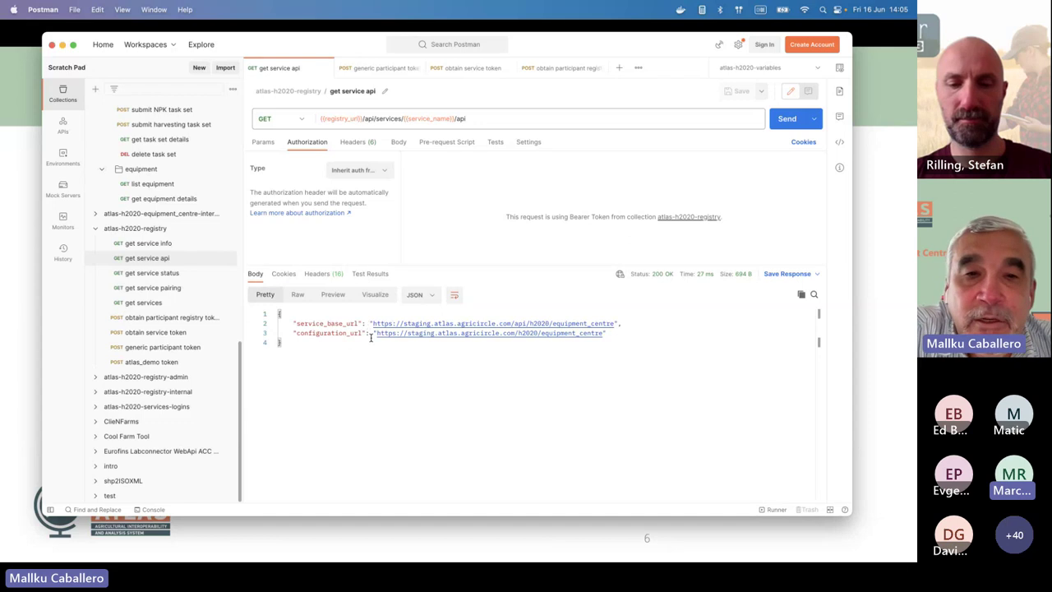
Inspect the returned configuration_url and service_base_url values, then open get service pairing.
{"action": "left_click_drag", "start_coordinate": [371, 333], "coordinate": [609, 333]}
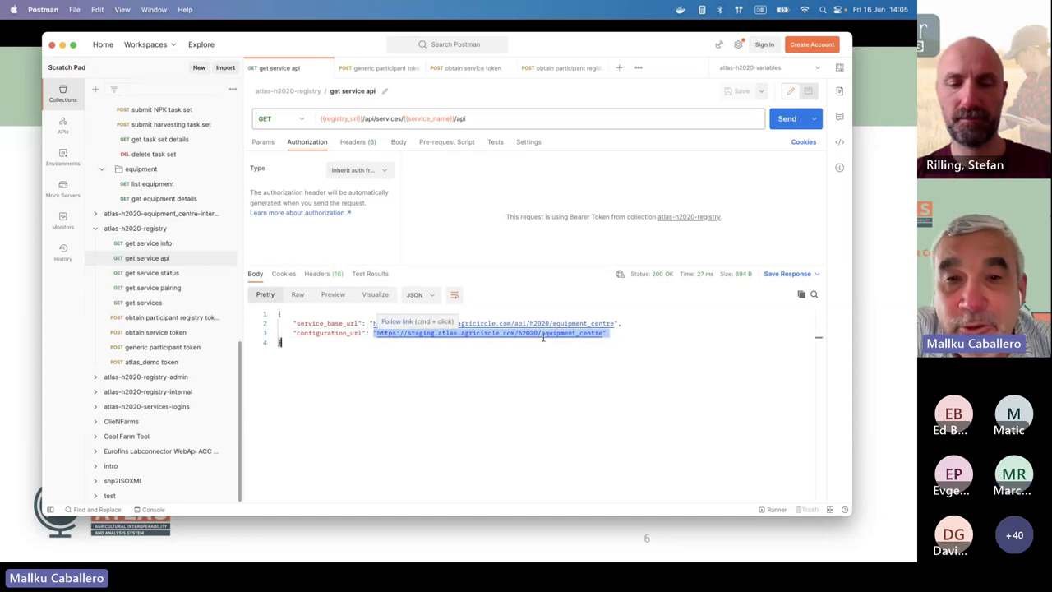
{"action": "left_click", "coordinate": [378, 341]}
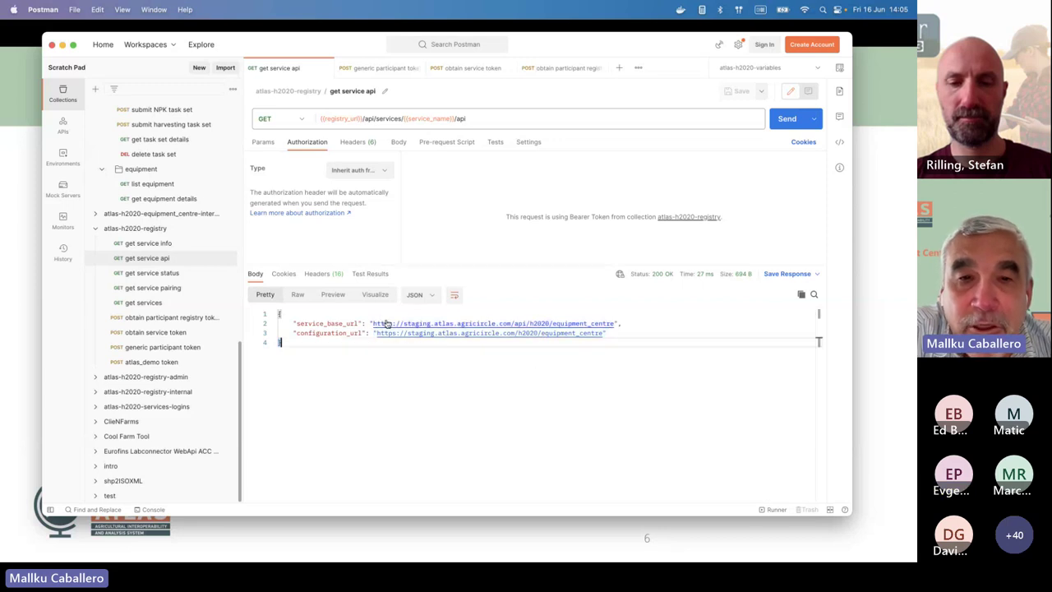
{"action": "left_click_drag", "start_coordinate": [370, 324], "coordinate": [616, 324]}
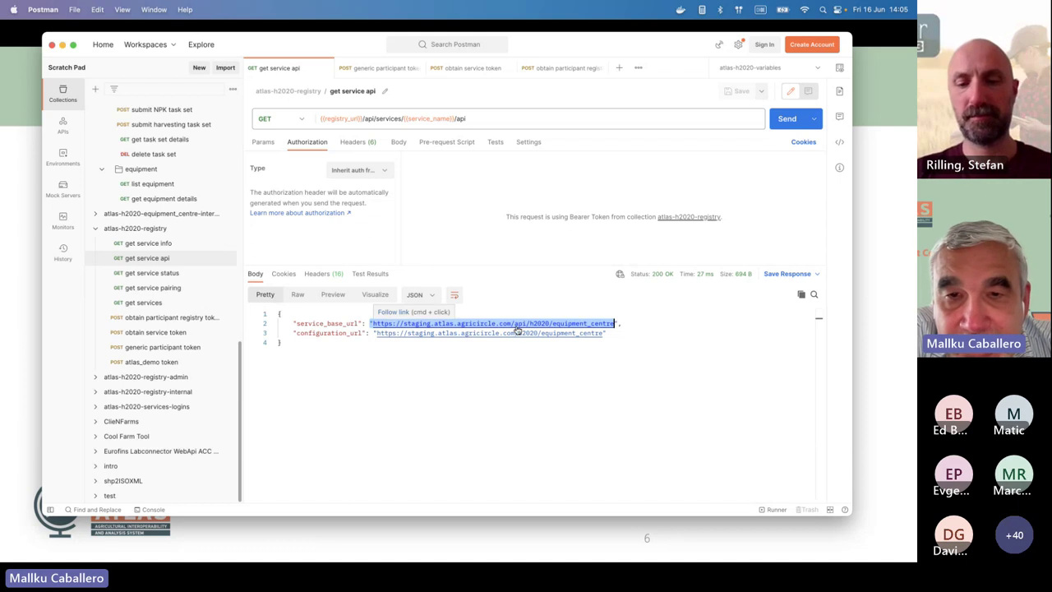
{"action": "left_click", "coordinate": [462, 355]}
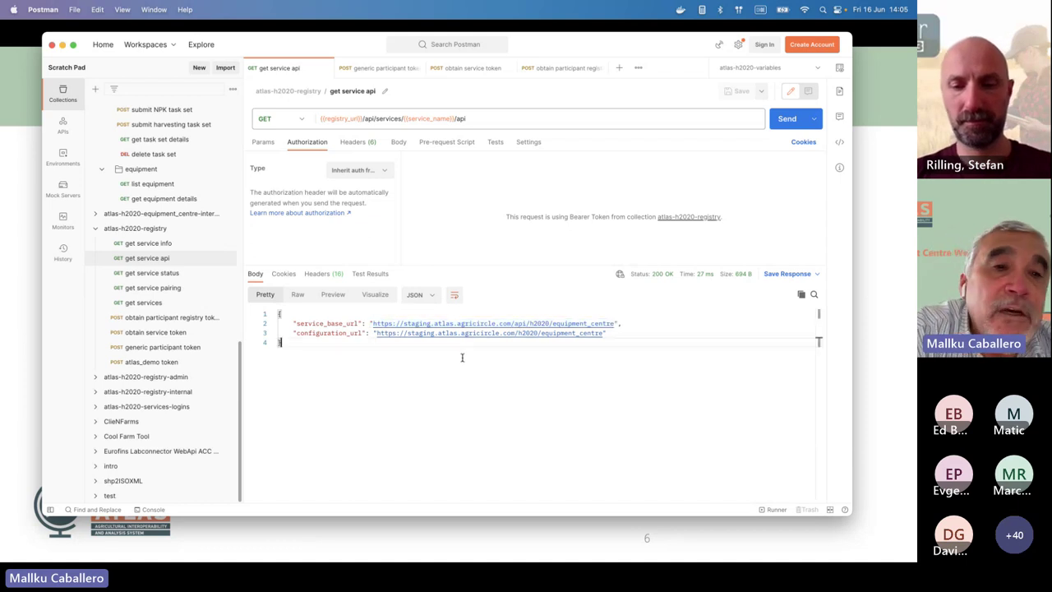
{"action": "left_click", "coordinate": [154, 286]}
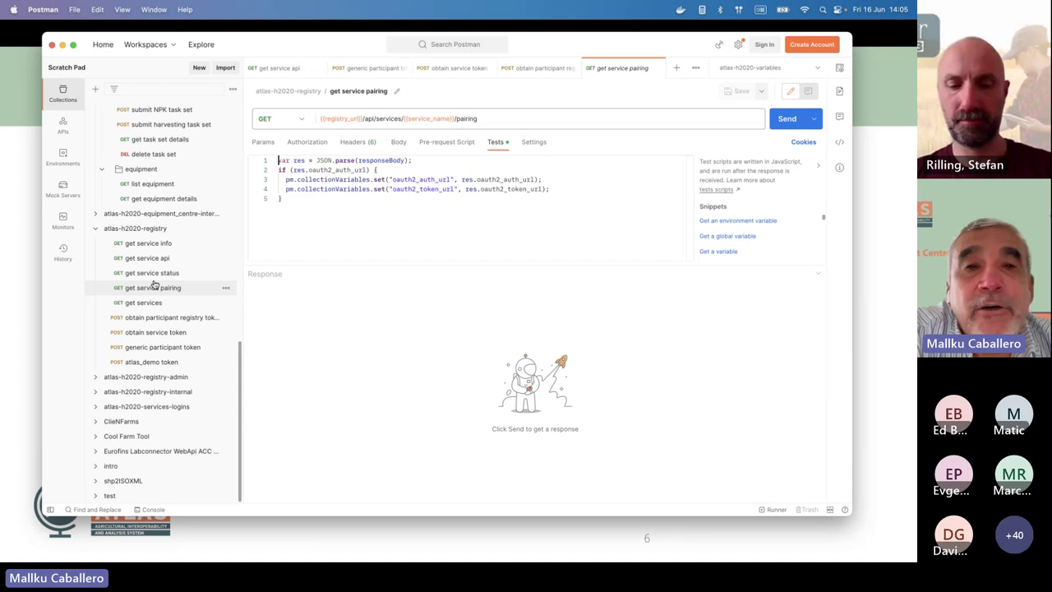
Send get service pairing, confirm service_name is equipment_centre, and close the pairing tab.
{"action": "left_click", "coordinate": [783, 119]}
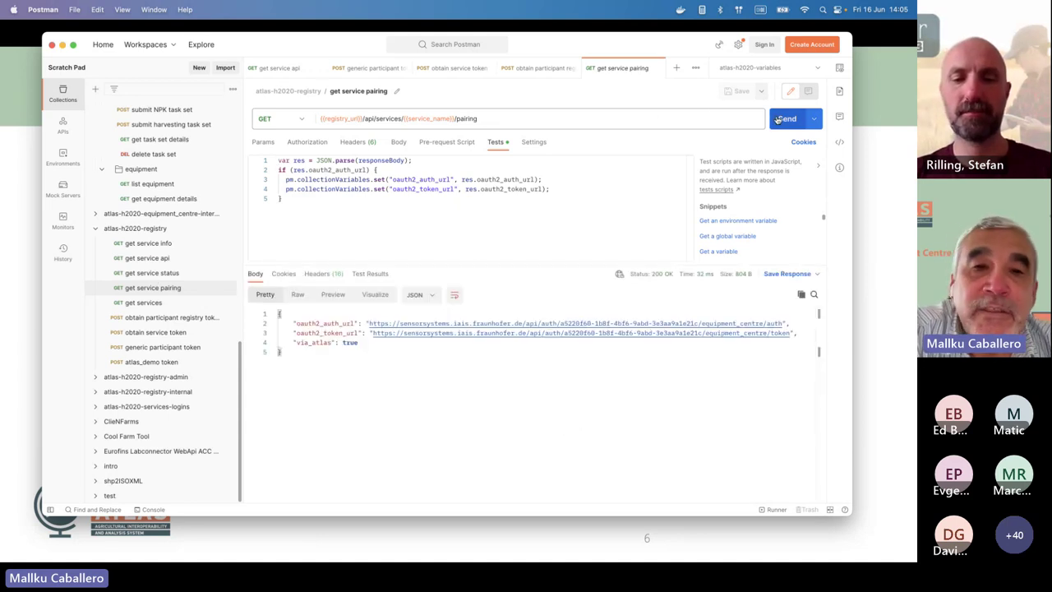
{"action": "double_click", "coordinate": [333, 323]}
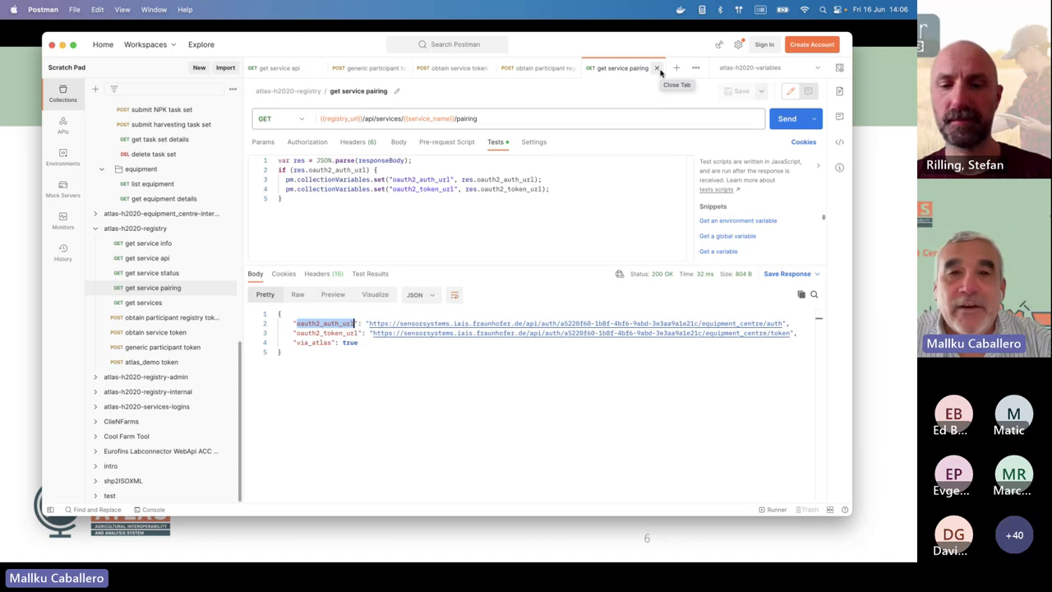
{"action": "mouse_move", "coordinate": [431, 119]}
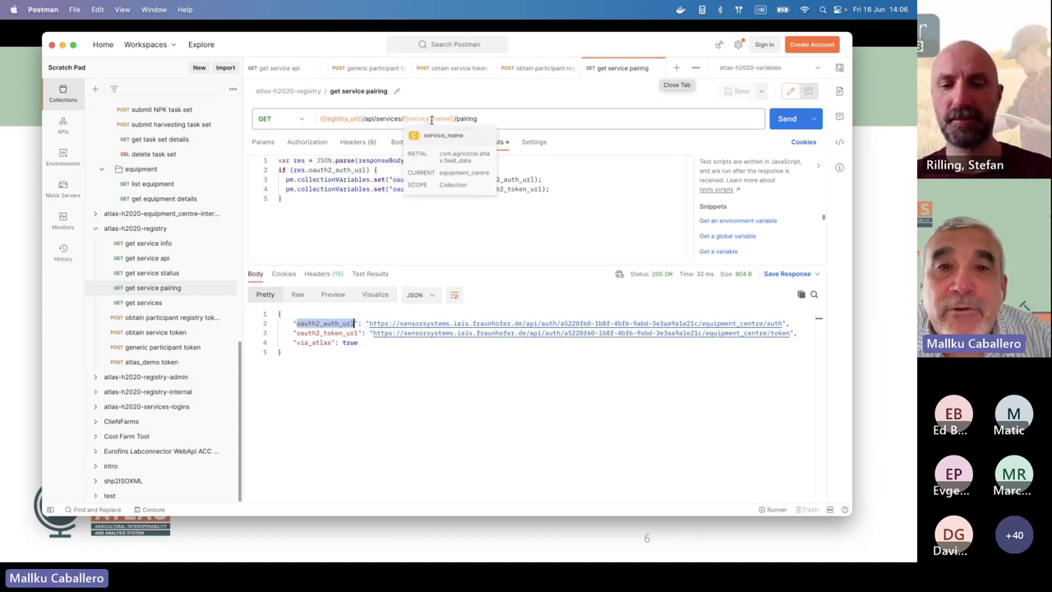
{"action": "left_click", "coordinate": [441, 175]}
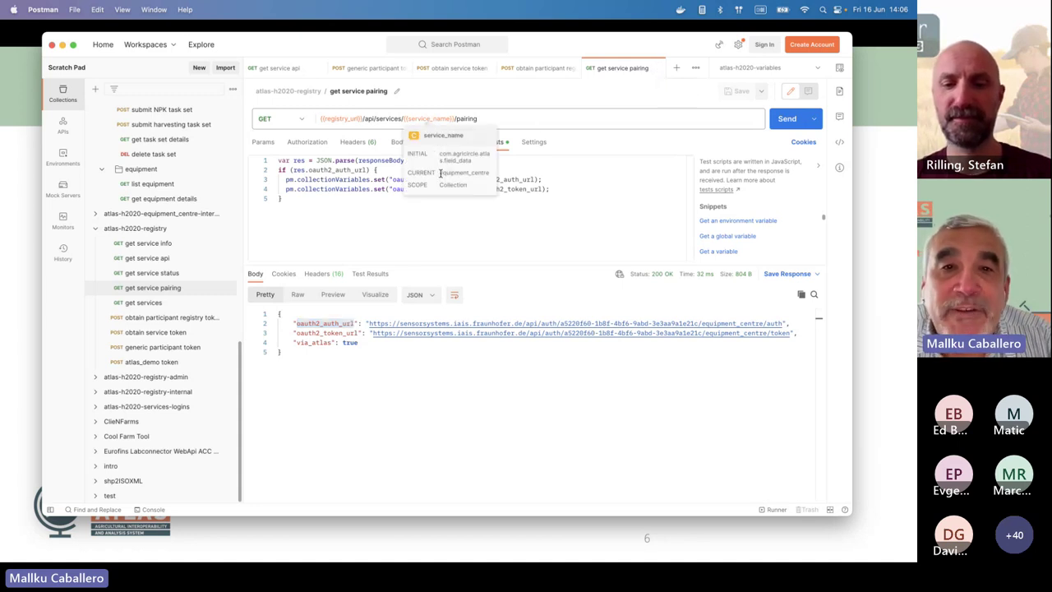
{"action": "double_click", "coordinate": [486, 174]}
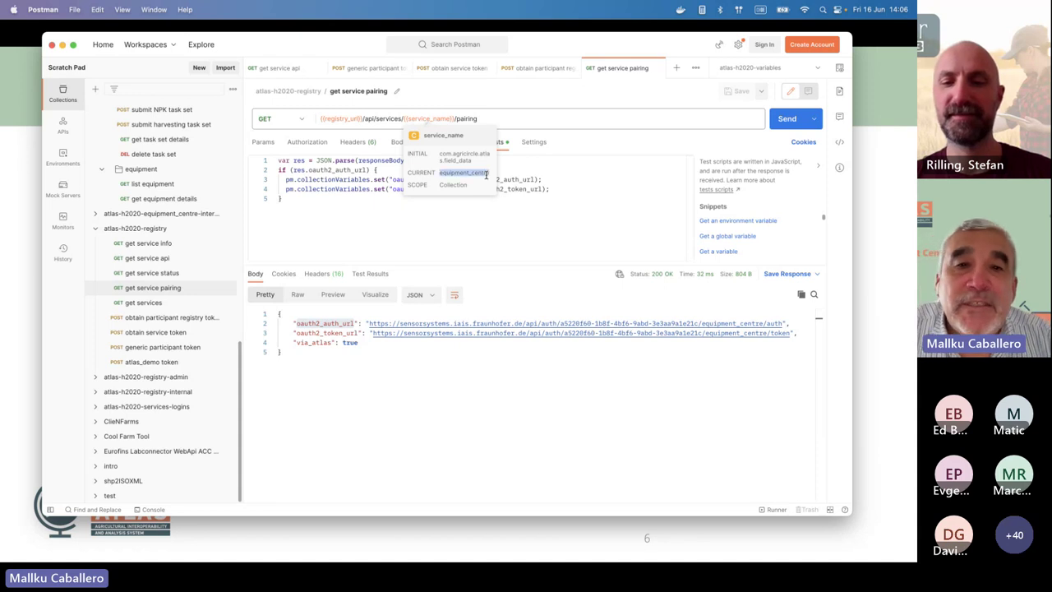
{"action": "left_click", "coordinate": [385, 427]}
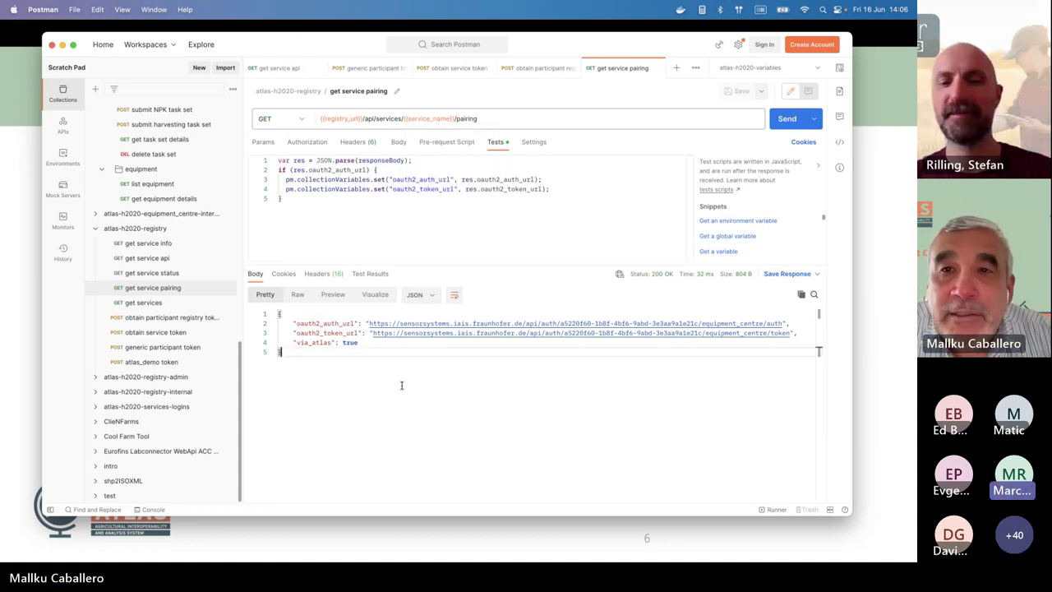
{"action": "left_click", "coordinate": [657, 70]}
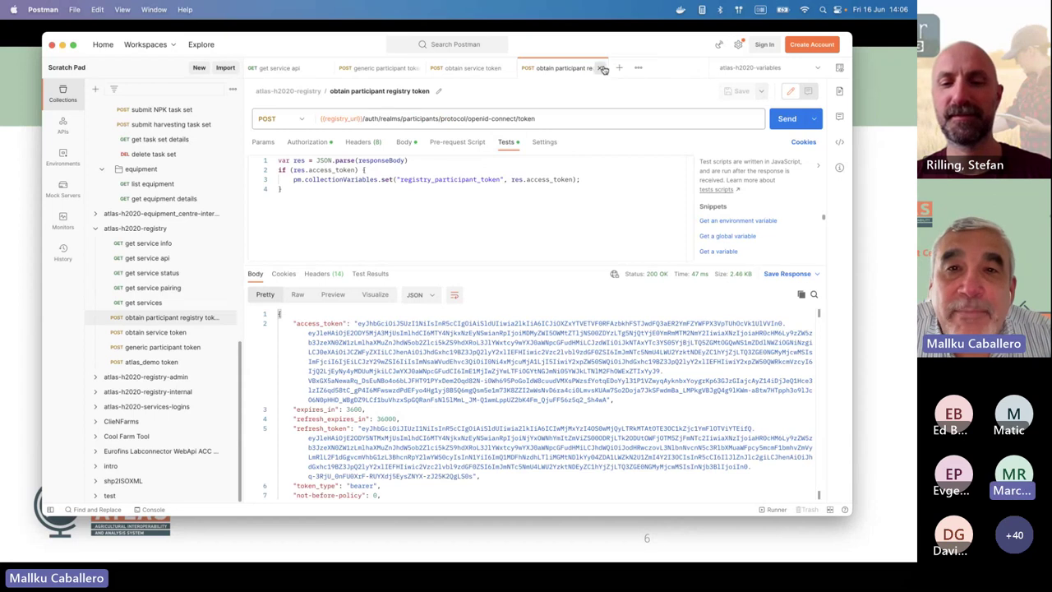
Close the registry token tab and send list equipment from atlas-h2020-equipment_centre.
{"action": "left_click", "coordinate": [601, 69]}
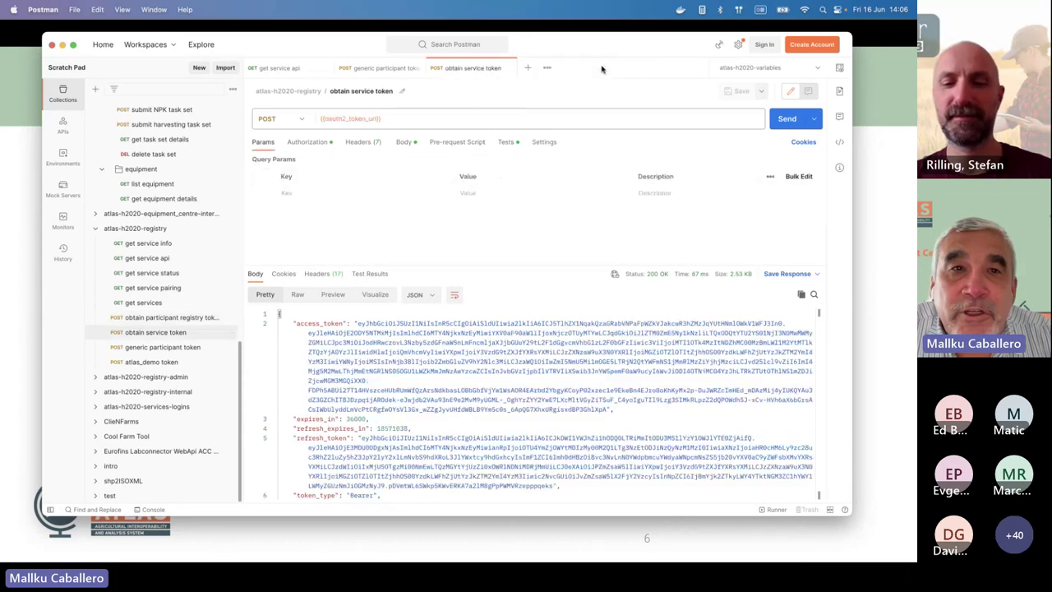
{"action": "left_click", "coordinate": [94, 228]}
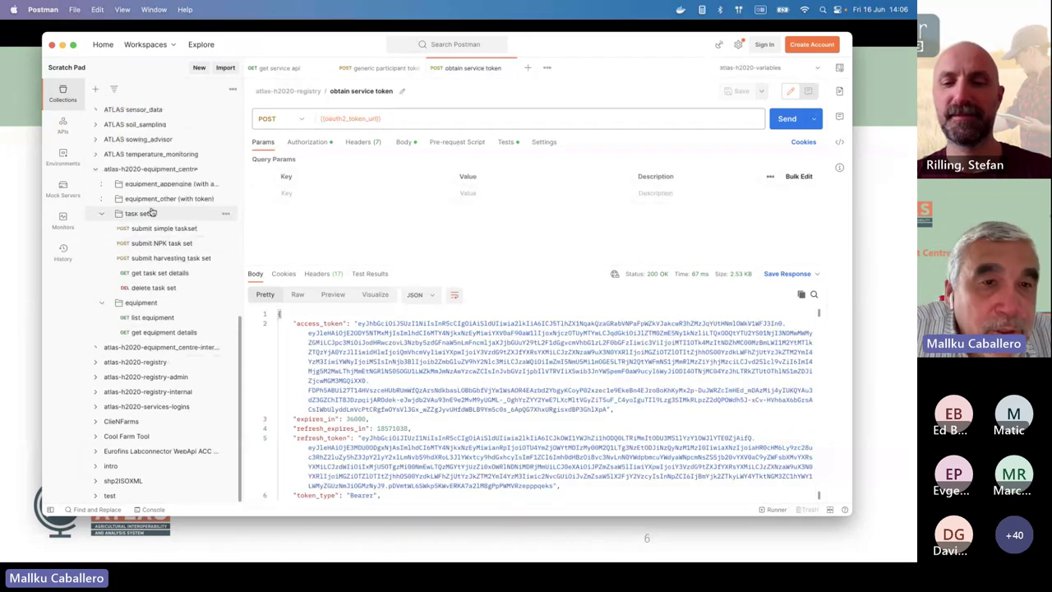
{"action": "left_click", "coordinate": [148, 317]}
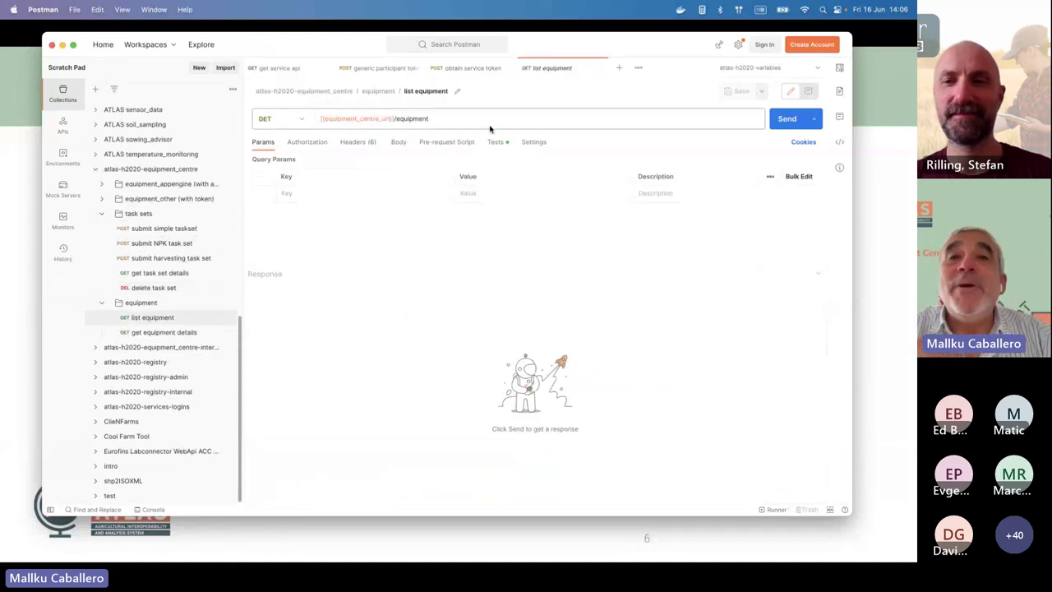
{"action": "left_click", "coordinate": [788, 119]}
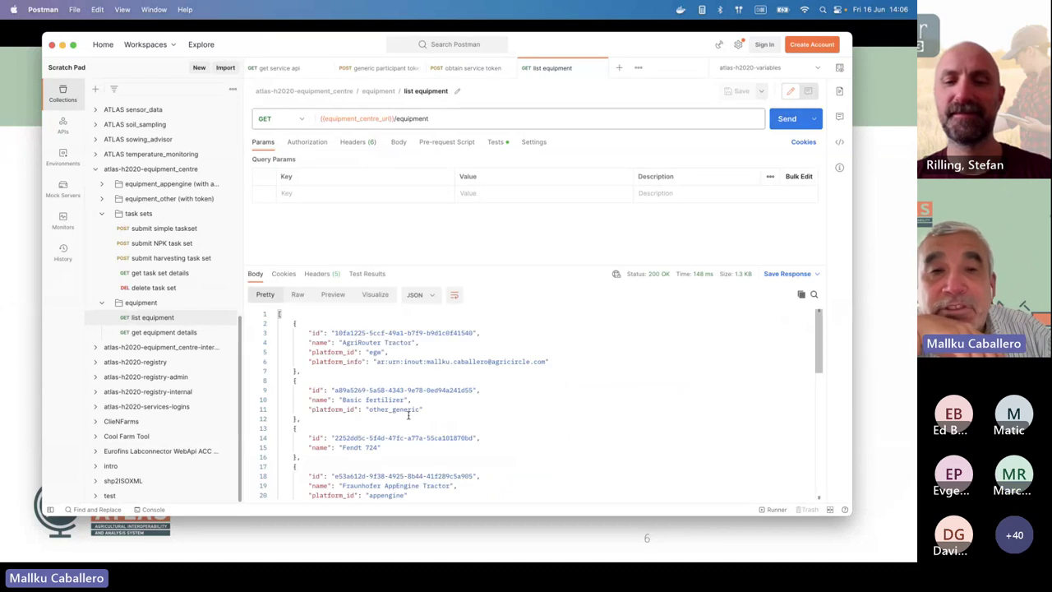
{"action": "scroll", "coordinate": [407, 416], "scroll_direction": "down", "scroll_amount": 1}
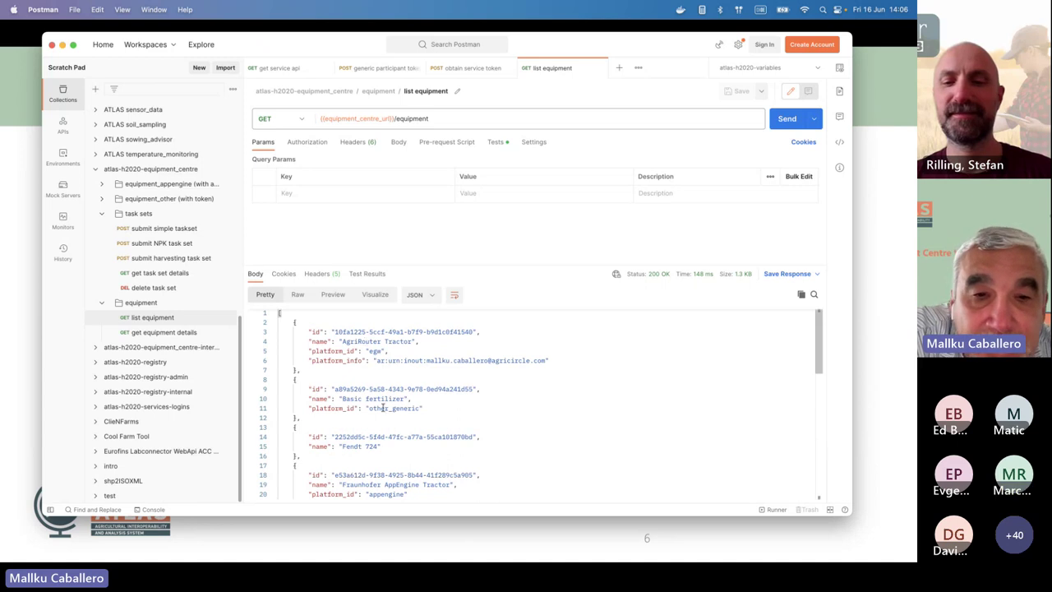
{"action": "scroll", "coordinate": [383, 408], "scroll_direction": "down", "scroll_amount": 3}
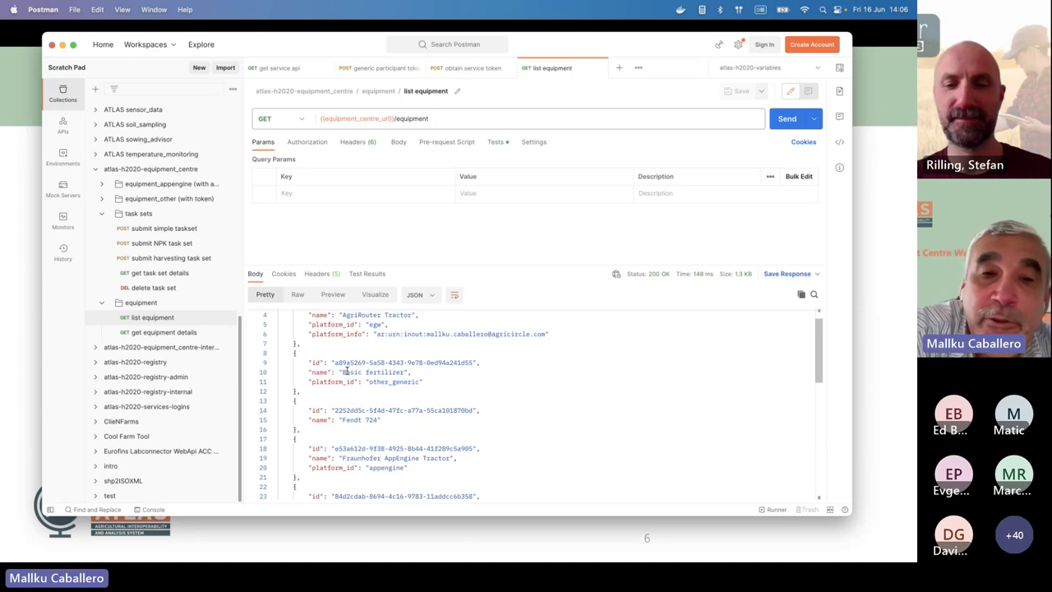
{"action": "scroll", "coordinate": [375, 408], "scroll_direction": "down", "scroll_amount": 12}
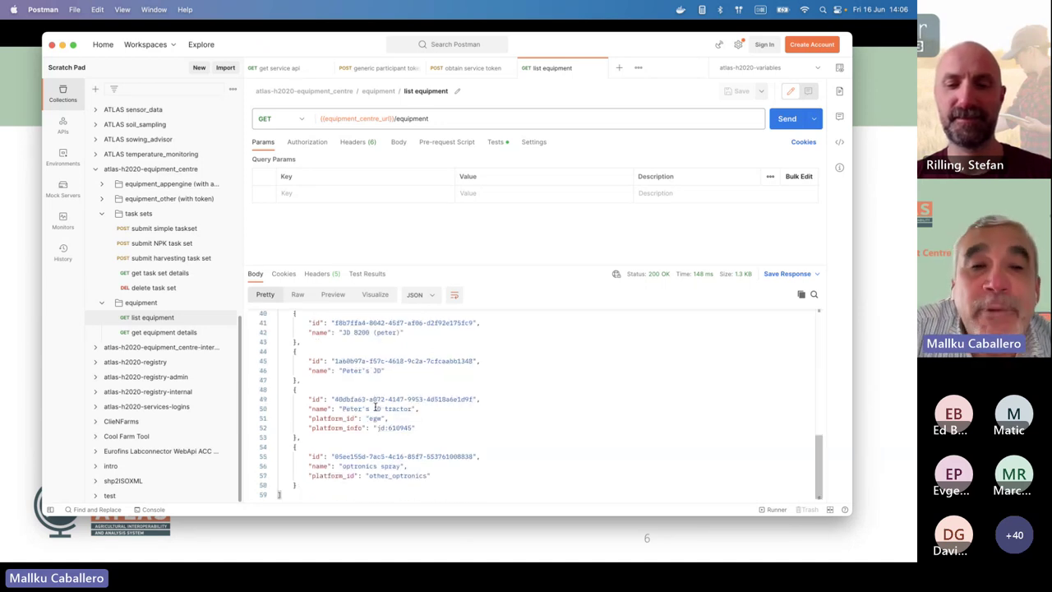
{"action": "scroll", "coordinate": [375, 407], "scroll_direction": "up", "scroll_amount": 12}
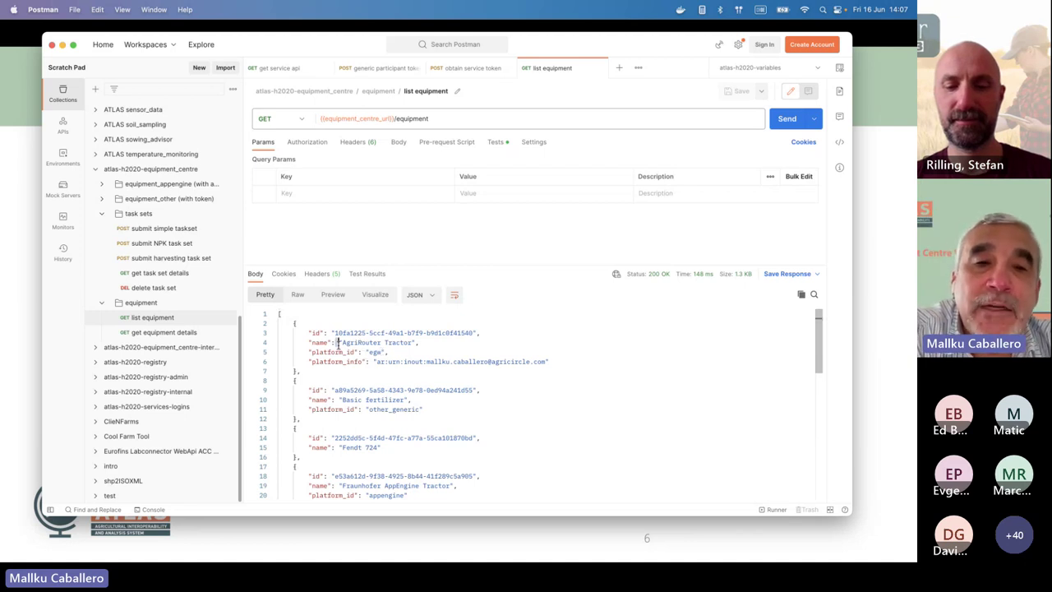
Select the AgriRouter Tractor's id value in the equipment list response.
{"action": "triple_click", "coordinate": [339, 342]}
{"action": "left_click", "coordinate": [344, 354]}
{"action": "triple_click", "coordinate": [344, 353]}
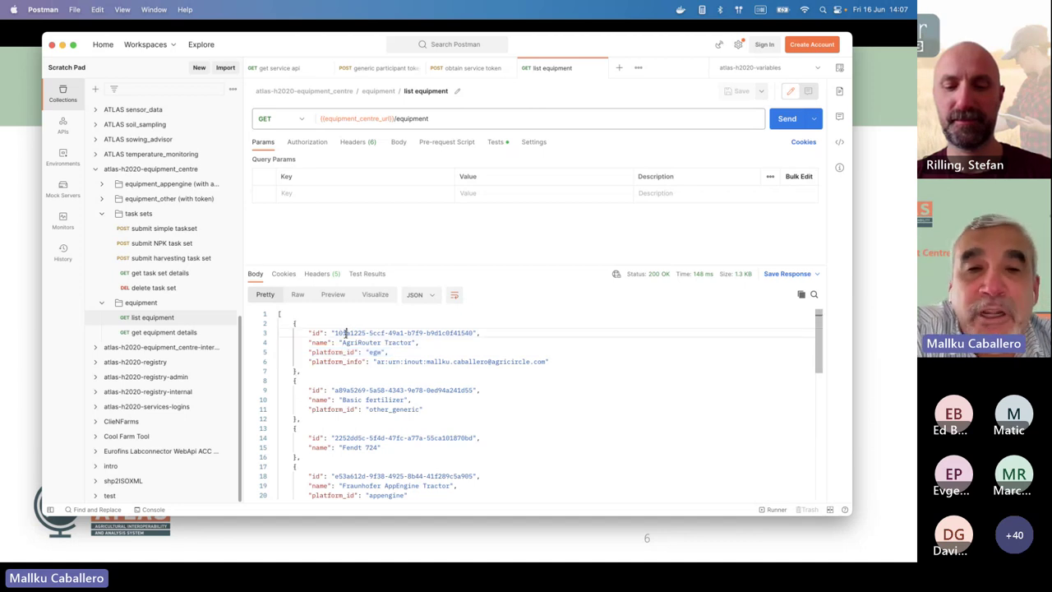
{"action": "triple_click", "coordinate": [345, 333]}
{"action": "left_click", "coordinate": [346, 332]}
{"action": "double_click", "coordinate": [345, 333]}
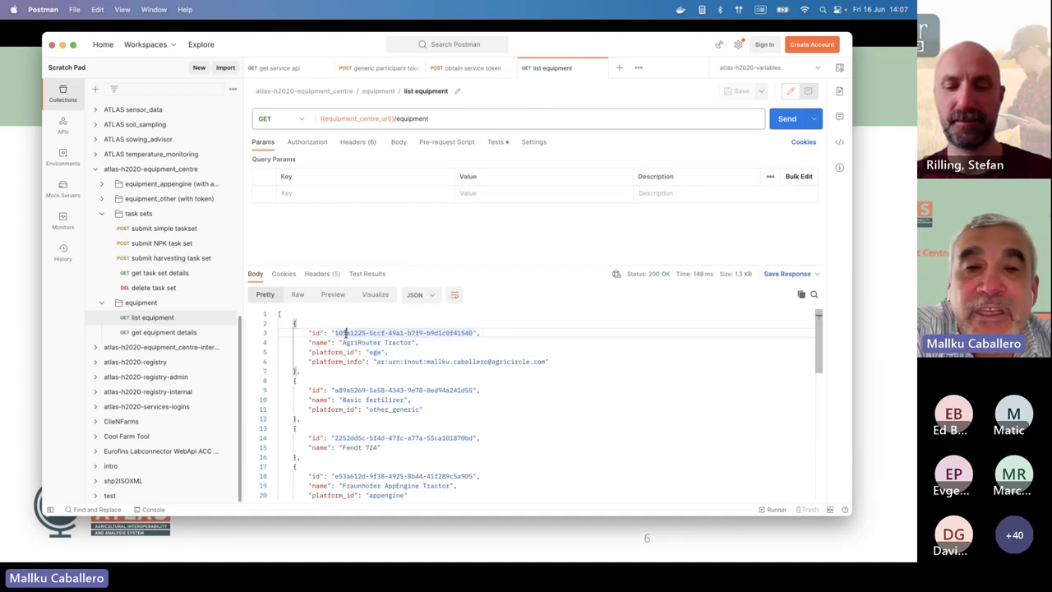
{"action": "double_click", "coordinate": [345, 333]}
{"action": "triple_click", "coordinate": [346, 333]}
{"action": "left_click_drag", "start_coordinate": [335, 333], "coordinate": [474, 333]}
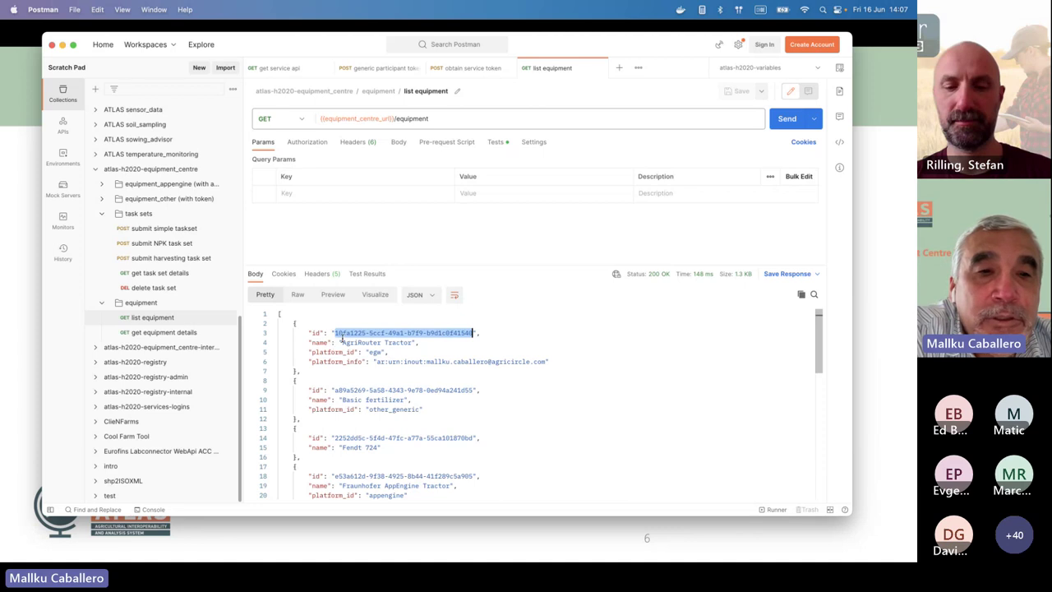
Send get equipment details for the AgriRouter Tractor, then rerun list equipment.
{"action": "left_click", "coordinate": [164, 333]}
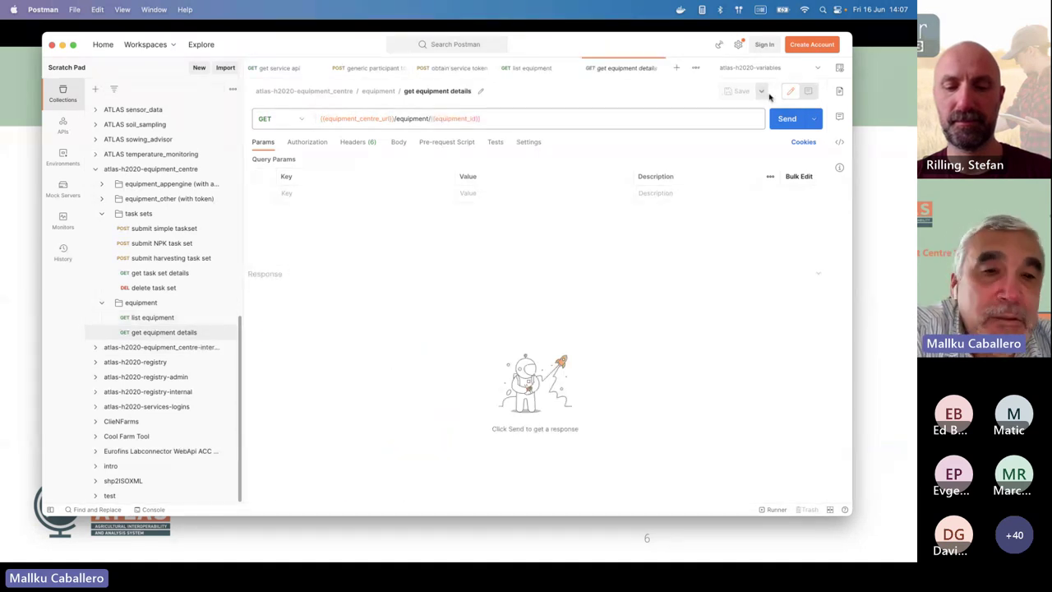
{"action": "left_click", "coordinate": [781, 118]}
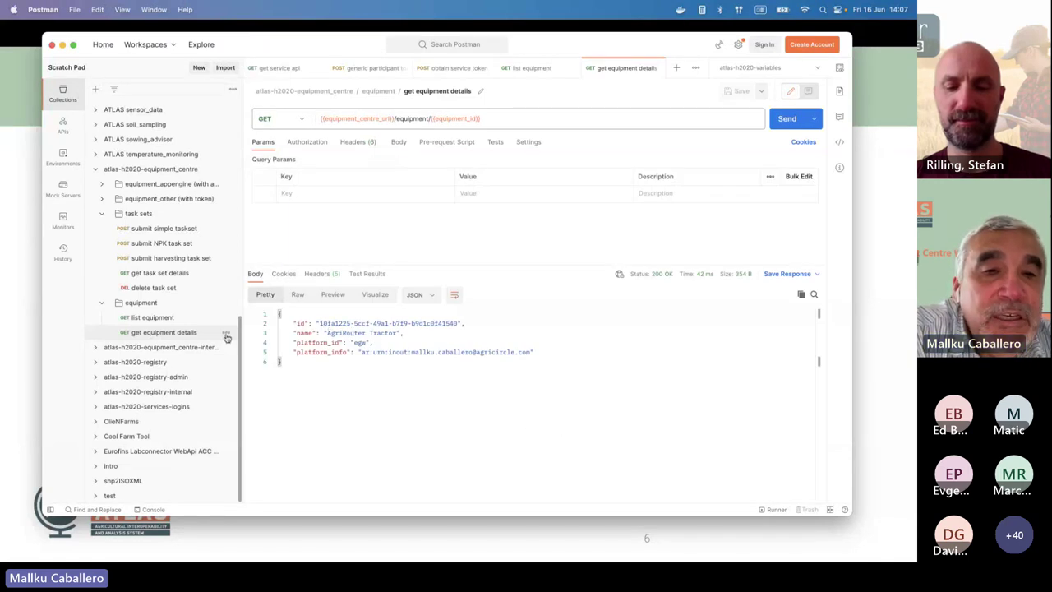
{"action": "left_click", "coordinate": [152, 322]}
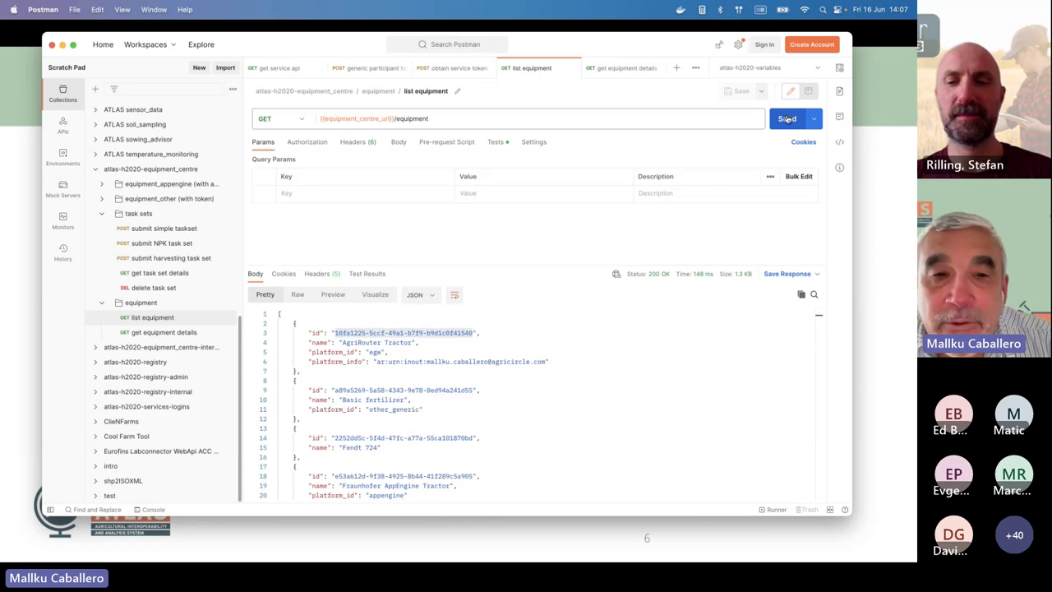
{"action": "left_click", "coordinate": [787, 119]}
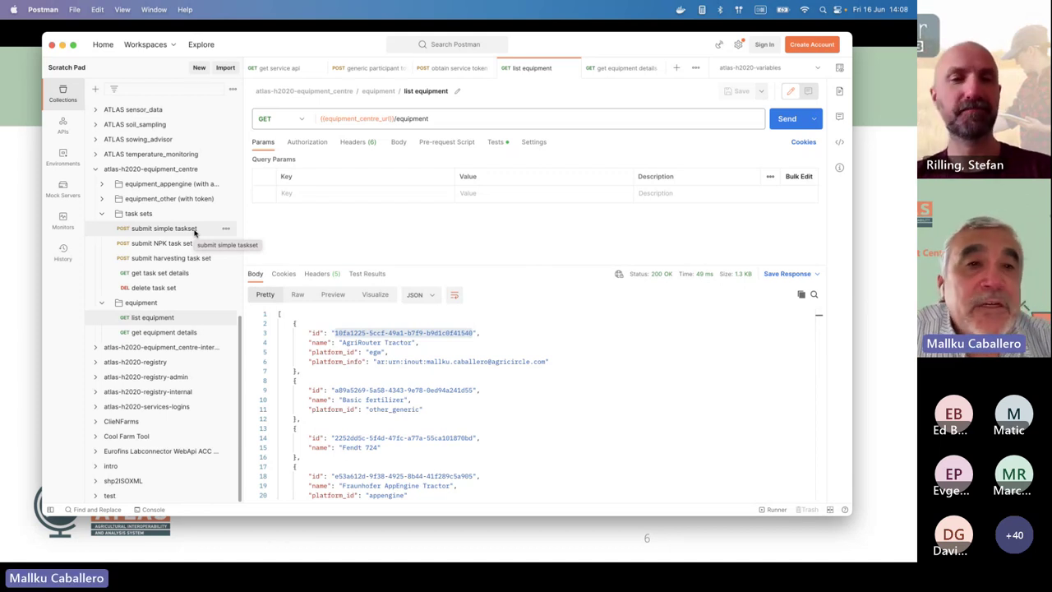
Send ATLAS field_data list_fields, fold the boundaries, and select the Am Bach urn.
{"action": "scroll", "coordinate": [195, 234], "scroll_direction": "up", "scroll_amount": 10}
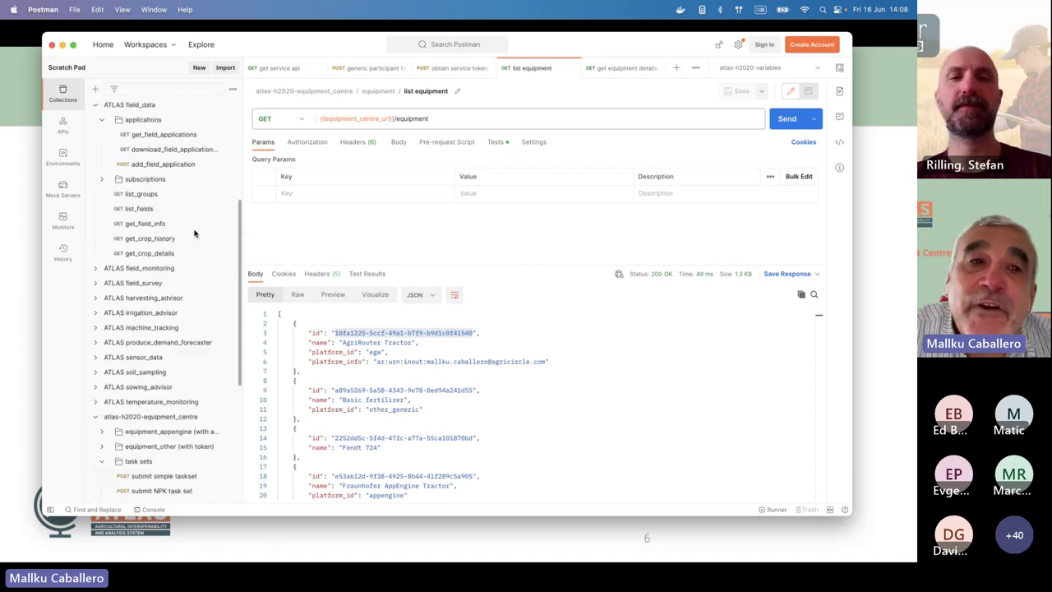
{"action": "scroll", "coordinate": [194, 234], "scroll_direction": "up", "scroll_amount": 5}
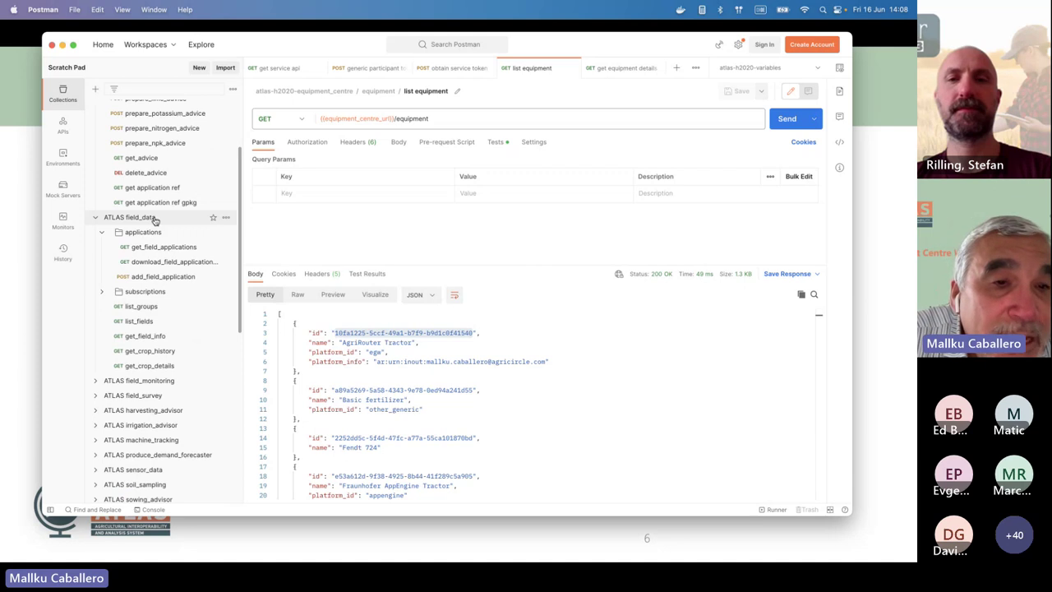
{"action": "left_click", "coordinate": [136, 320]}
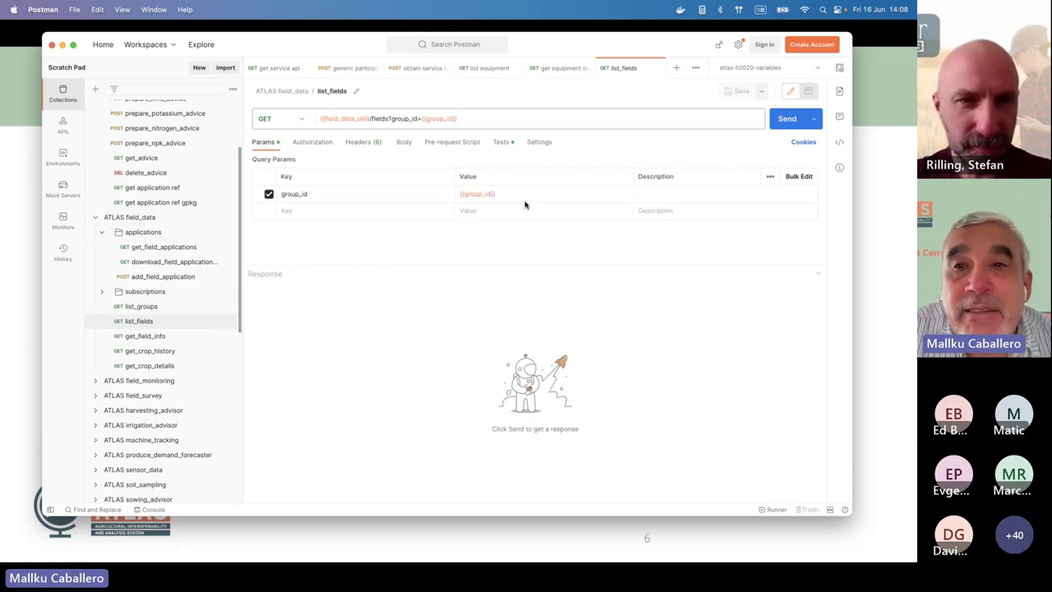
{"action": "left_click", "coordinate": [787, 118]}
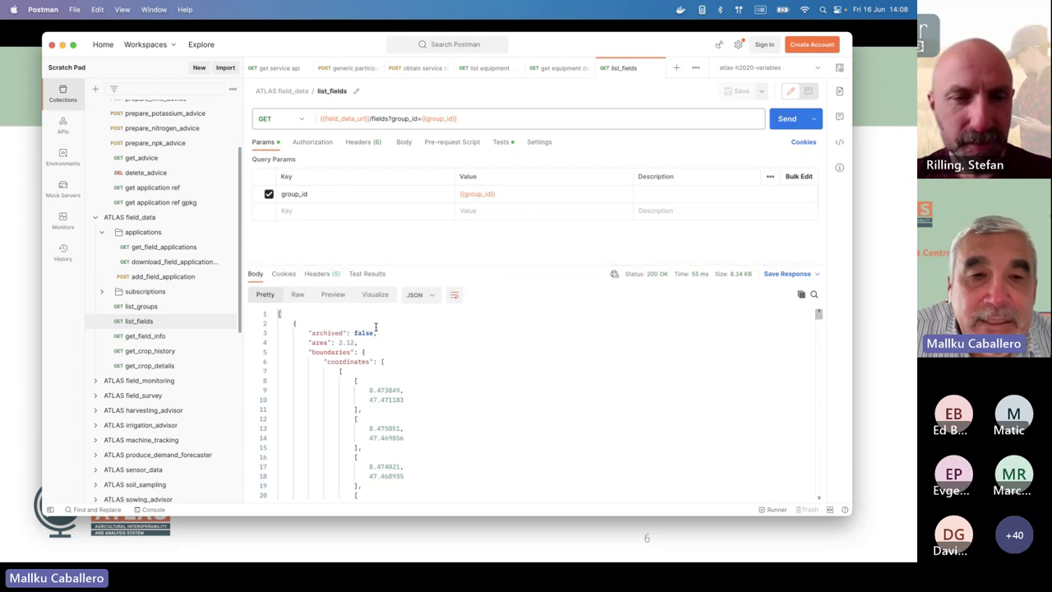
{"action": "left_click", "coordinate": [273, 353]}
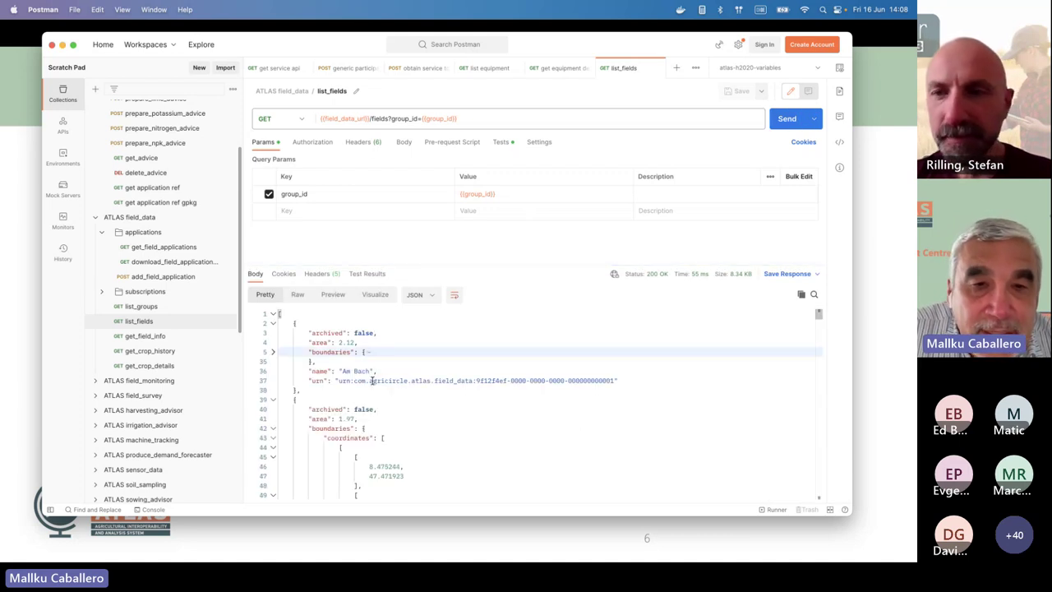
{"action": "left_click_drag", "start_coordinate": [339, 381], "coordinate": [587, 384]}
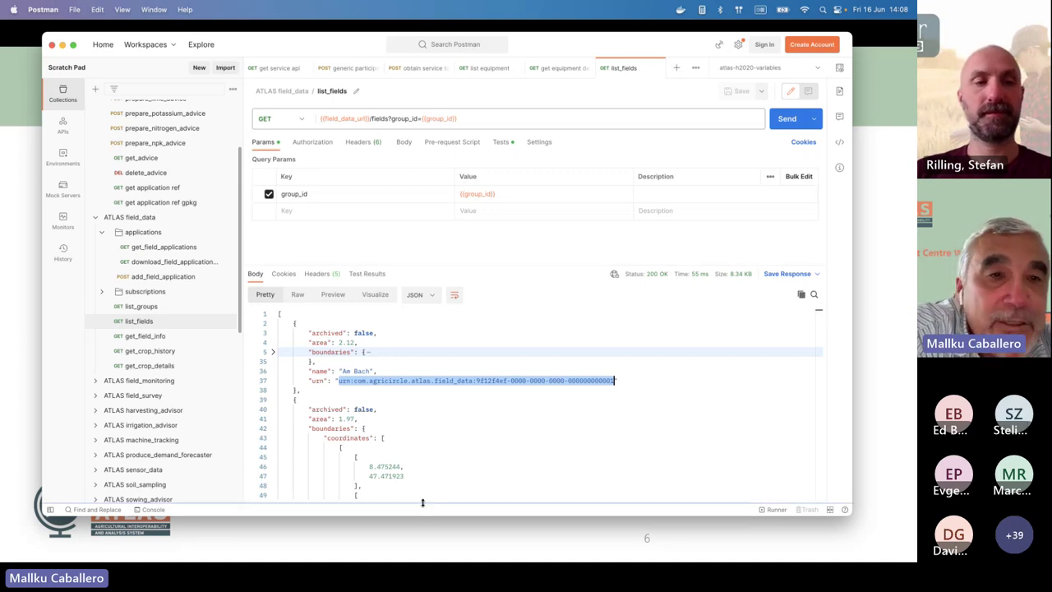
{"action": "left_click", "coordinate": [94, 220]}
{"action": "scroll", "coordinate": [155, 214], "scroll_direction": "up", "scroll_amount": 3}
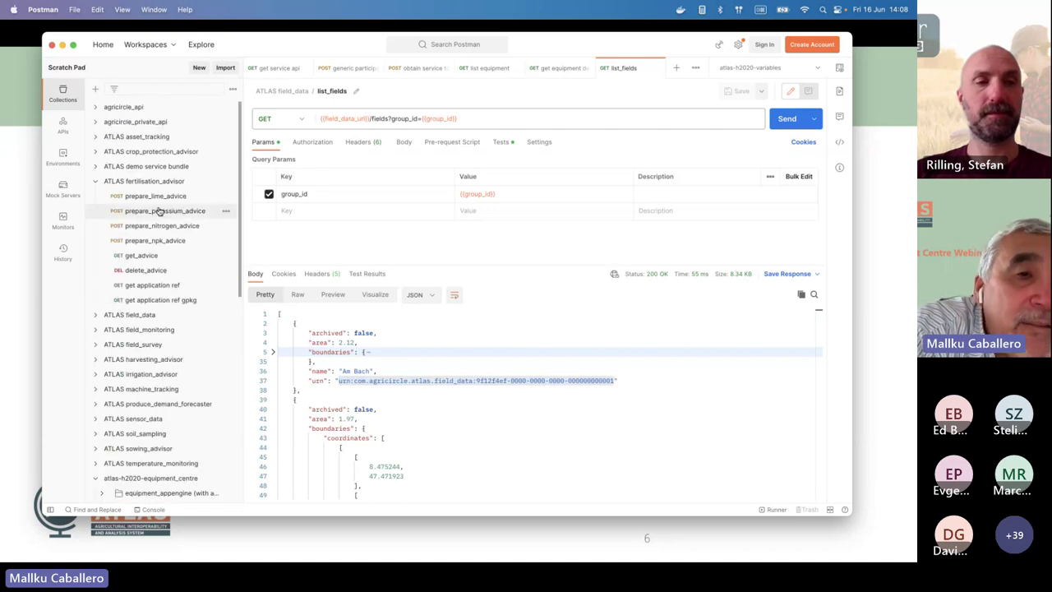
Open prepare_nitrogen_advice and review the field_urn and applications list in its body.
{"action": "left_click", "coordinate": [156, 227]}
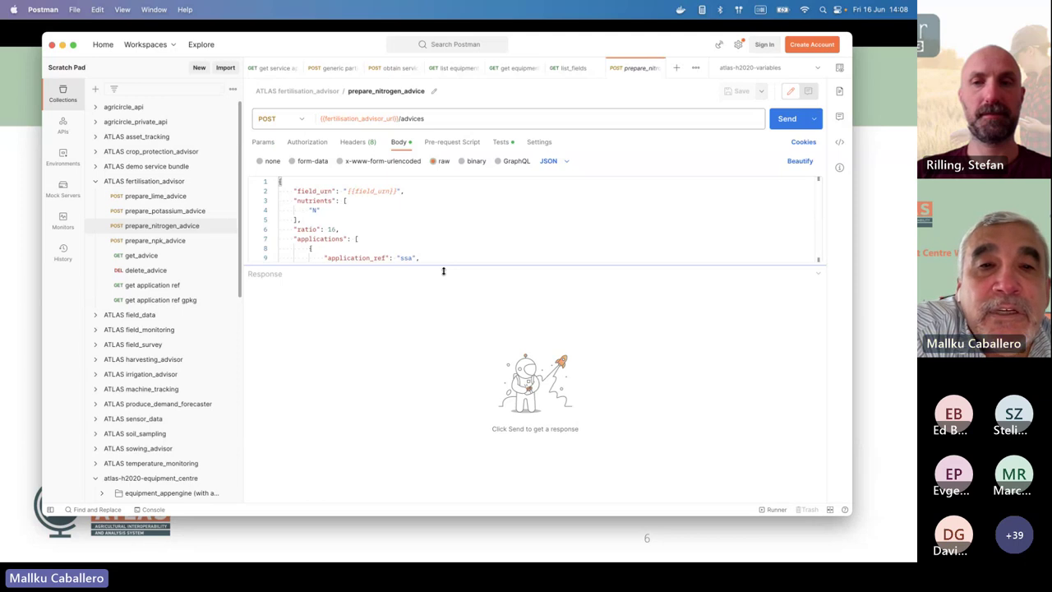
{"action": "left_click_drag", "start_coordinate": [441, 268], "coordinate": [439, 375]}
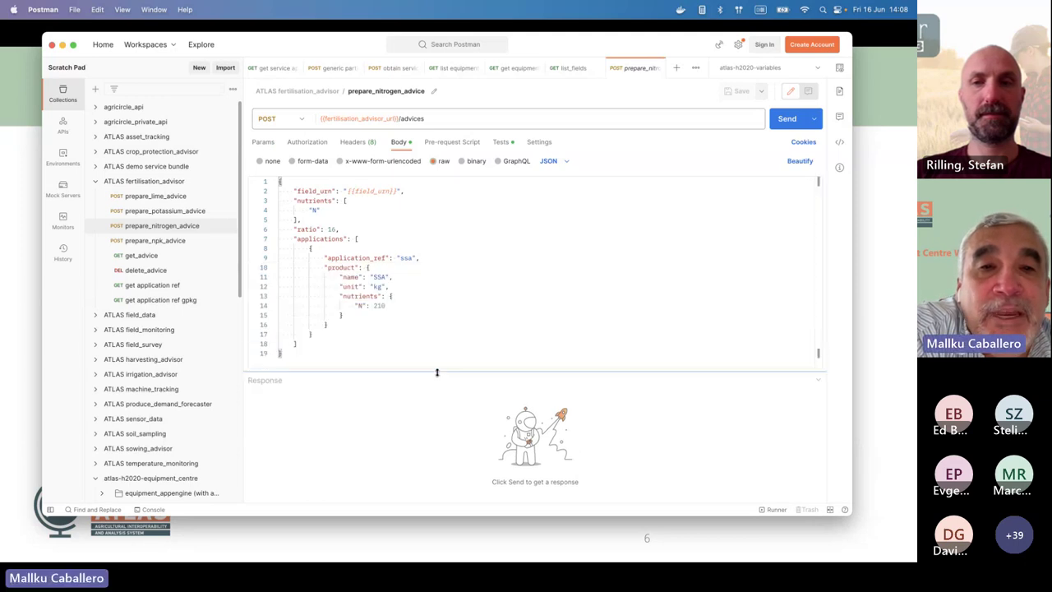
{"action": "left_click", "coordinate": [367, 191]}
{"action": "double_click", "coordinate": [366, 191]}
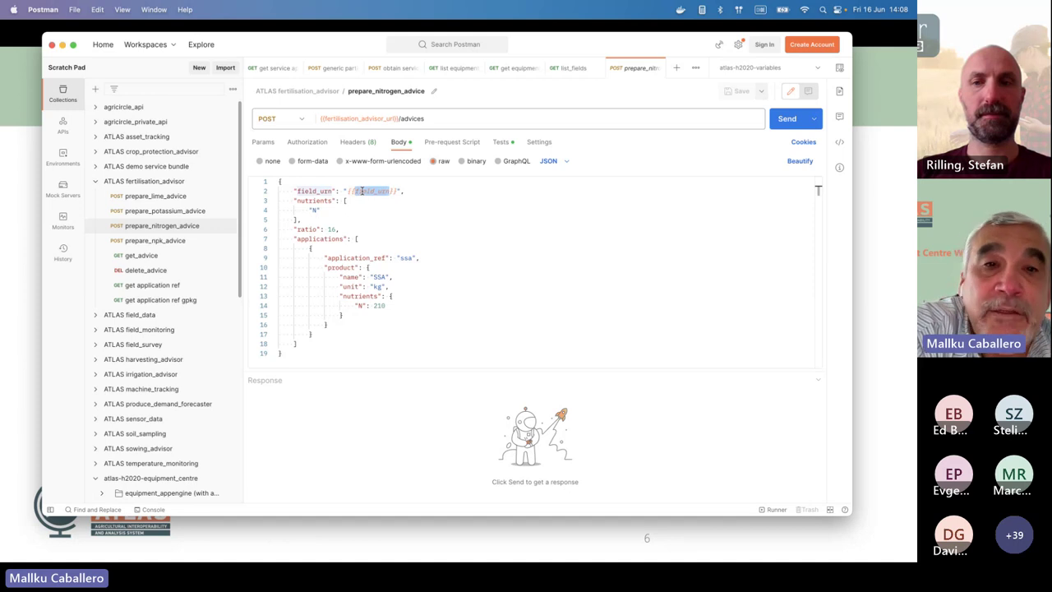
{"action": "left_click", "coordinate": [357, 239]}
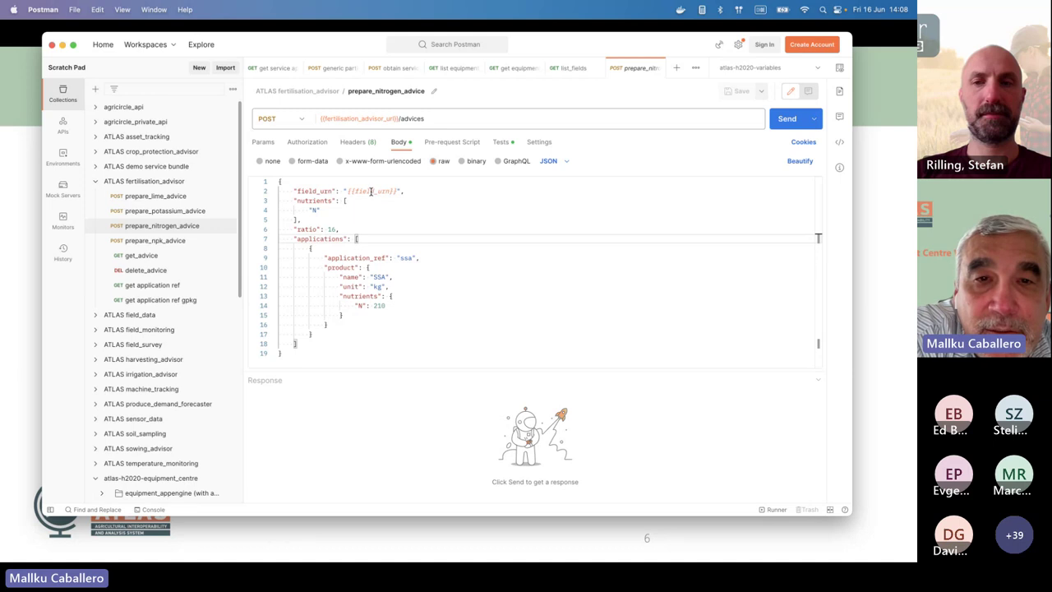
{"action": "left_click", "coordinate": [362, 184]}
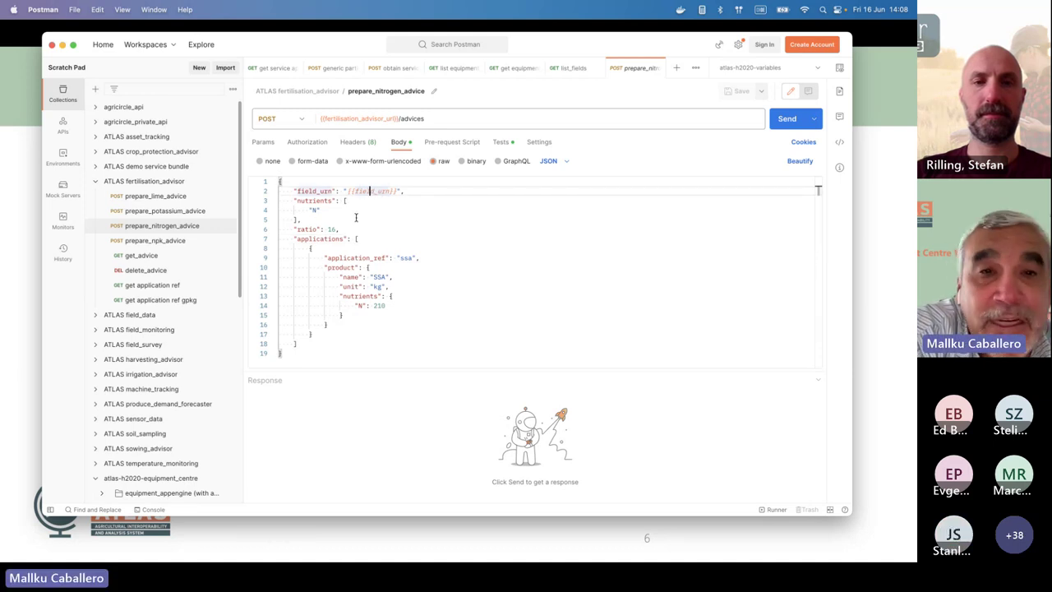
Review the N nutrient entry and SSA product block with N 210 kg.
{"action": "left_click_drag", "start_coordinate": [309, 211], "coordinate": [321, 212]}
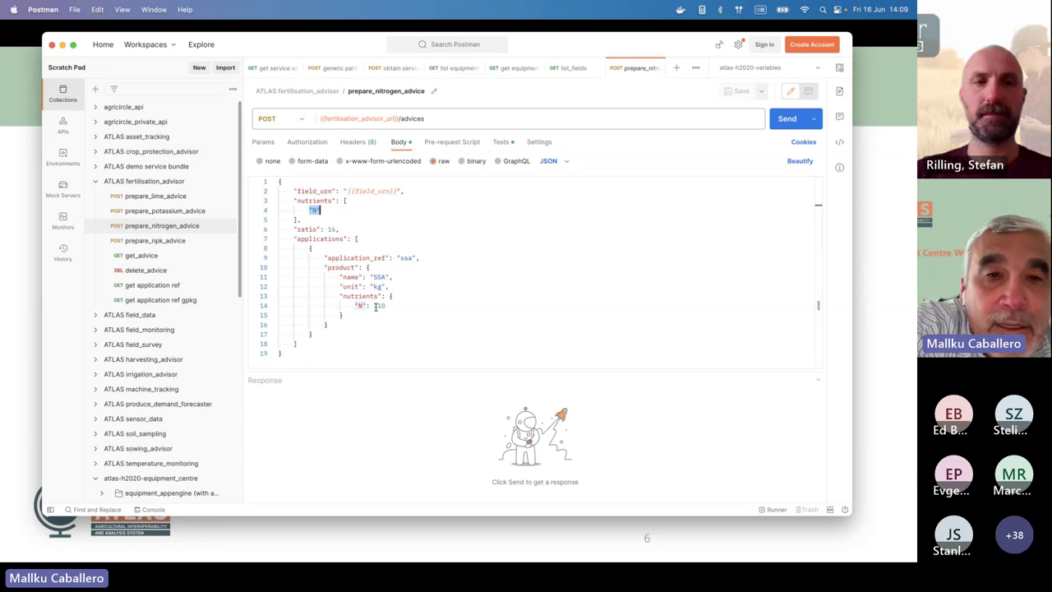
{"action": "triple_click", "coordinate": [319, 209]}
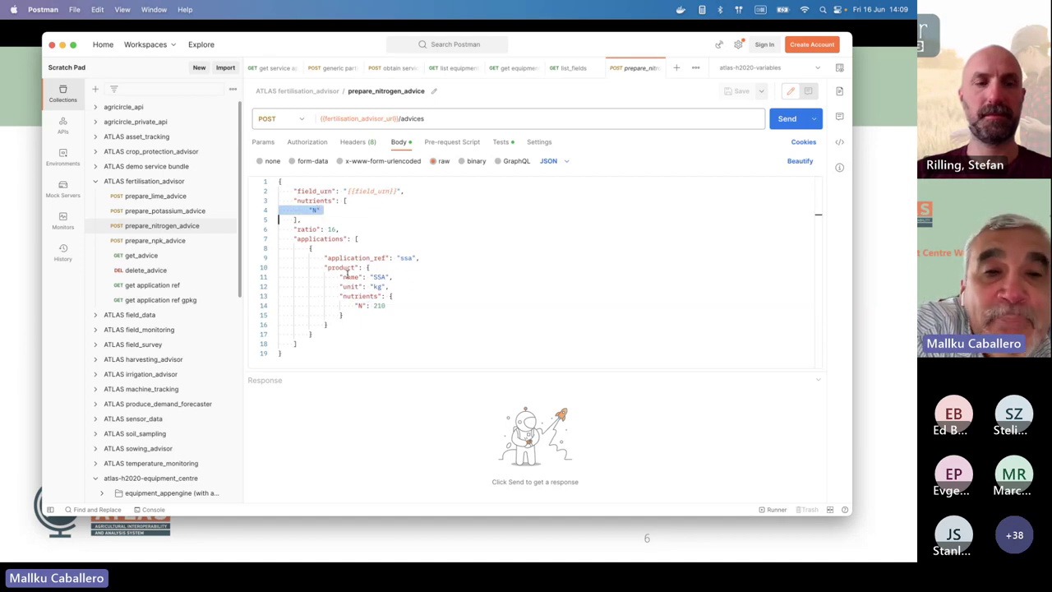
{"action": "triple_click", "coordinate": [347, 269]}
{"action": "left_click_drag", "start_coordinate": [347, 269], "coordinate": [336, 329]}
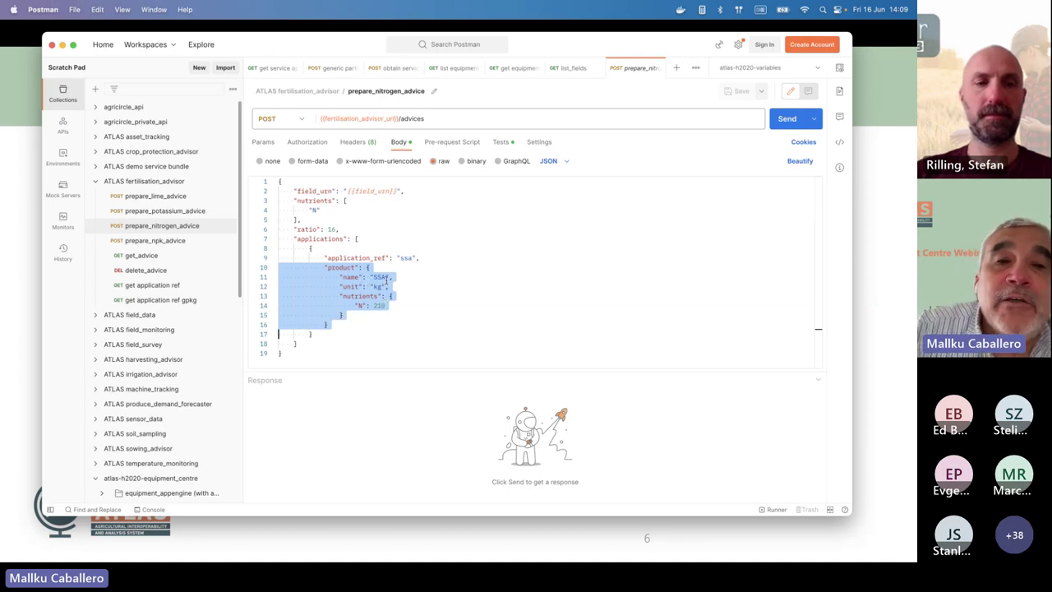
{"action": "left_click", "coordinate": [383, 279]}
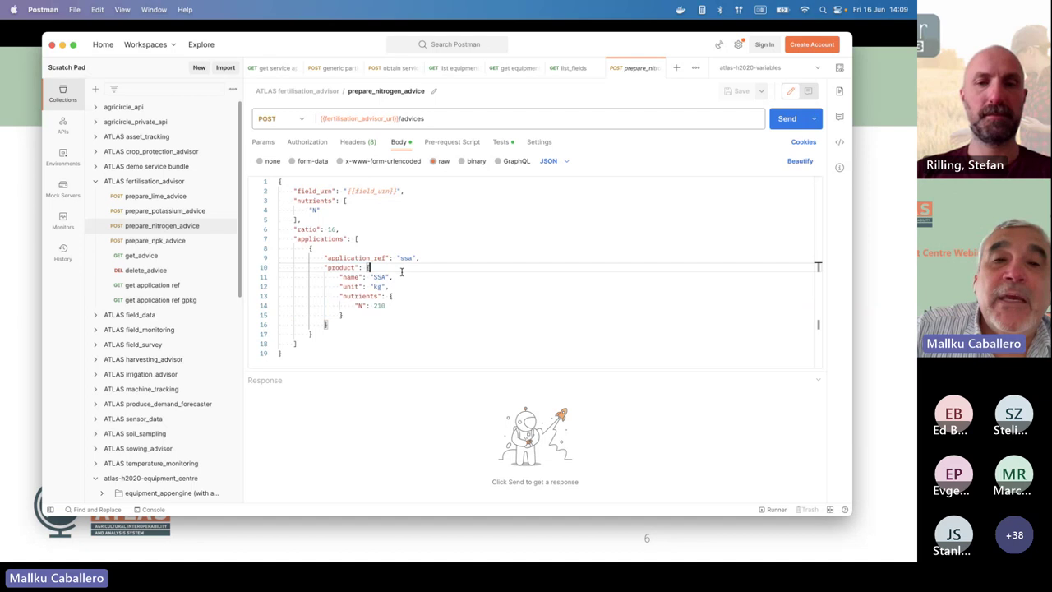
{"action": "double_click", "coordinate": [378, 277]}
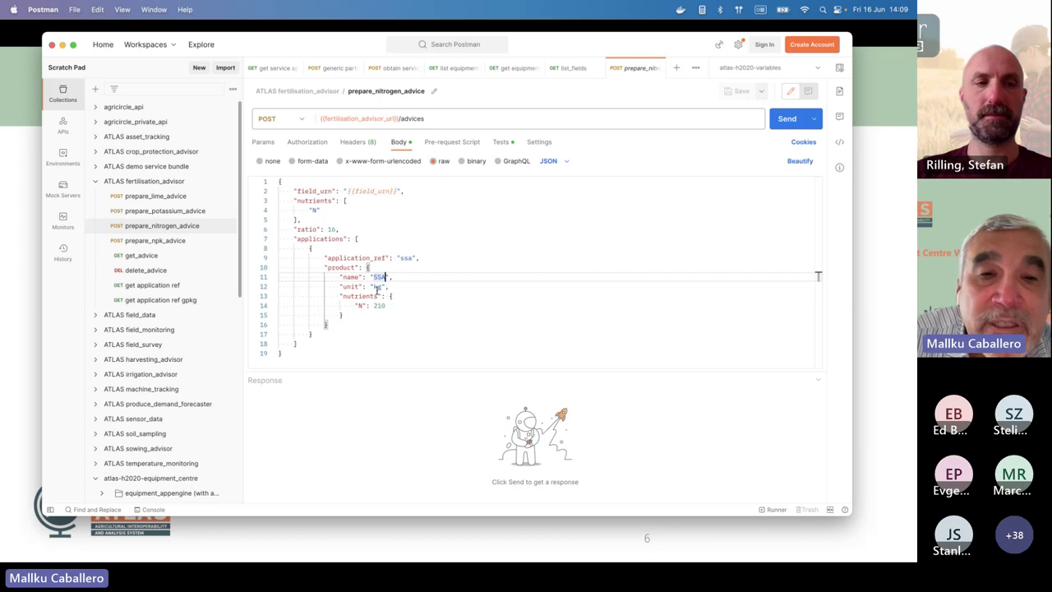
{"action": "left_click", "coordinate": [384, 303]}
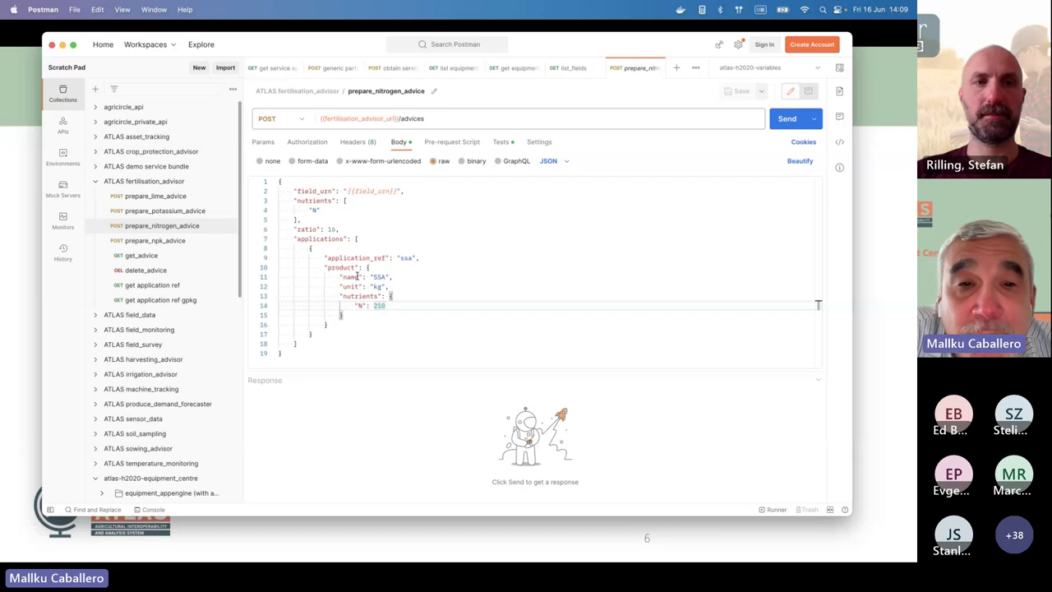
{"action": "left_click", "coordinate": [375, 277]}
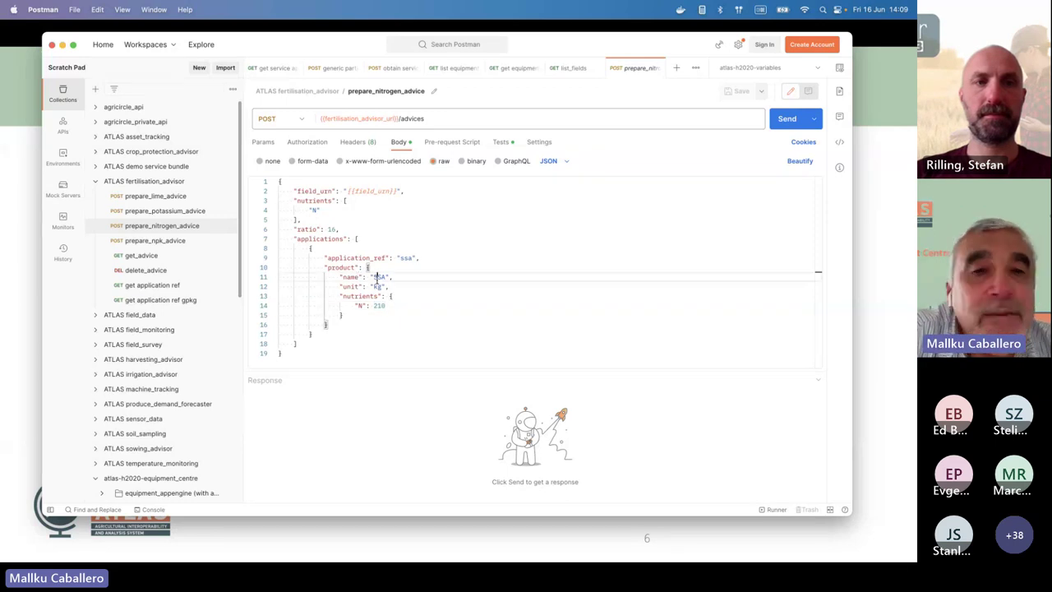
{"action": "double_click", "coordinate": [377, 277]}
{"action": "left_click", "coordinate": [404, 287]}
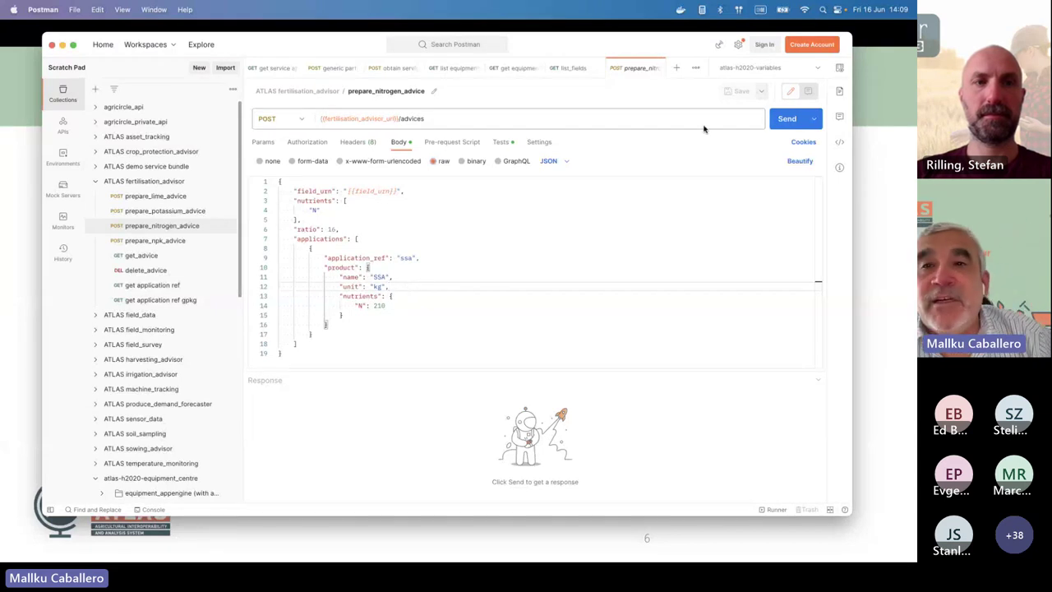
Send the nitrogen advice request, getting status PREPARING, then open get_advice.
{"action": "left_click", "coordinate": [786, 119]}
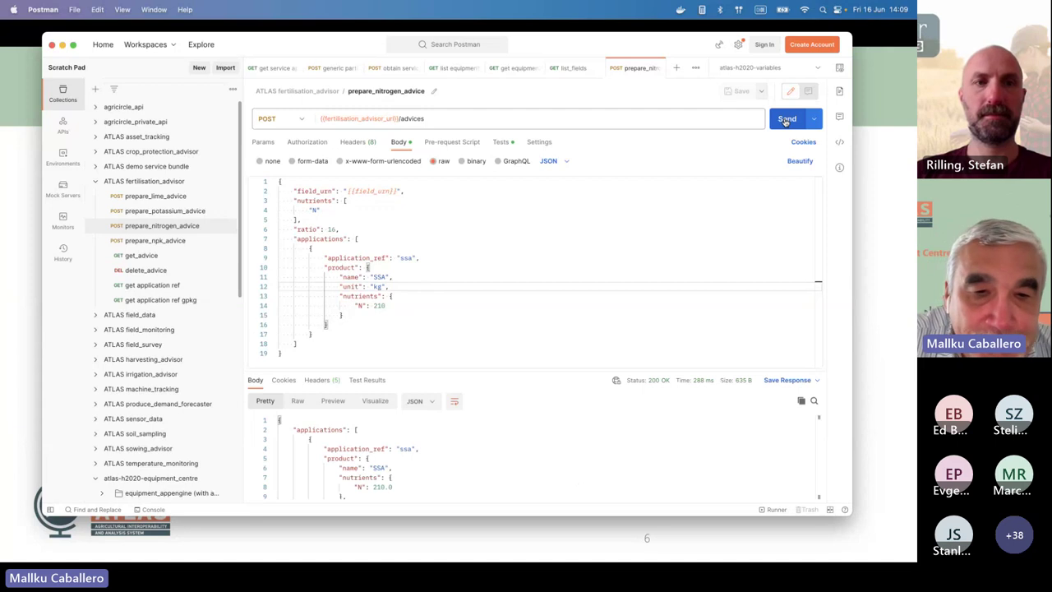
{"action": "scroll", "coordinate": [345, 469], "scroll_direction": "down", "scroll_amount": 6}
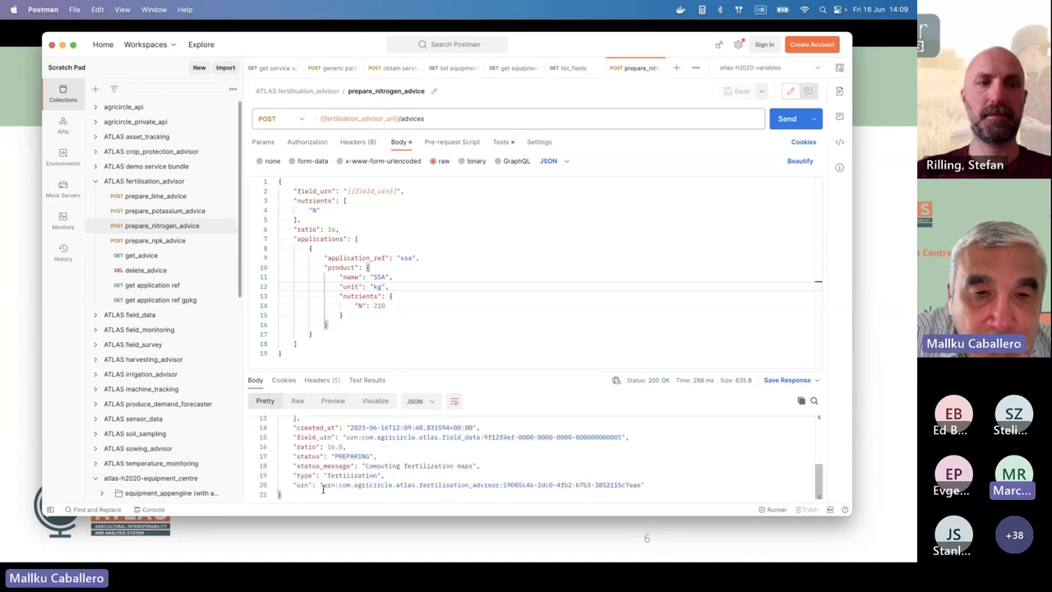
{"action": "left_click", "coordinate": [178, 257]}
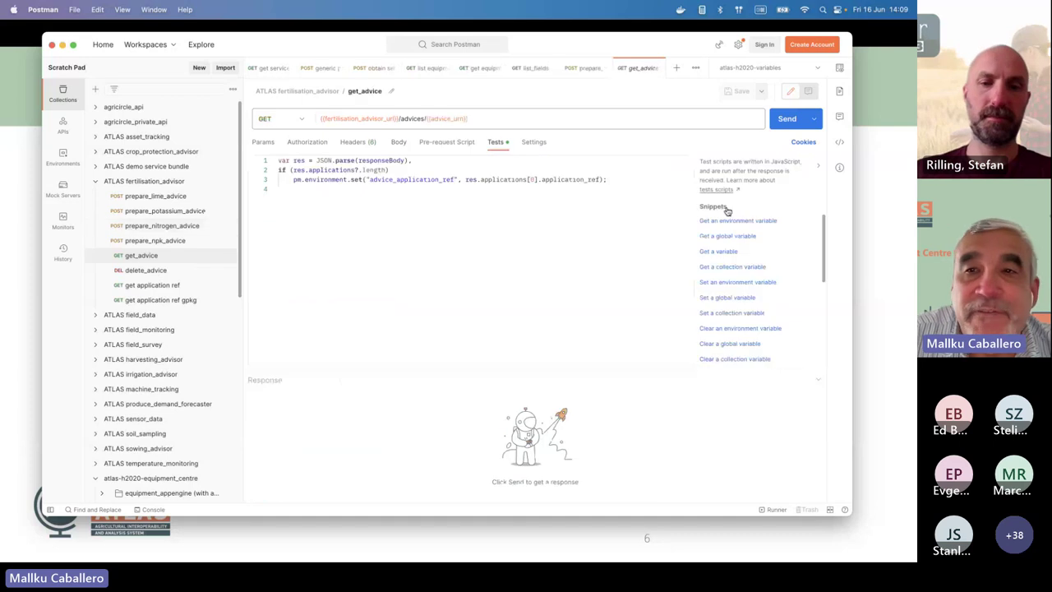
Send get_advice to confirm status READY with ratio 16.0, select its urn, and scroll to task sets.
{"action": "left_click", "coordinate": [785, 118]}
{"action": "scroll", "coordinate": [427, 450], "scroll_direction": "down", "scroll_amount": 4}
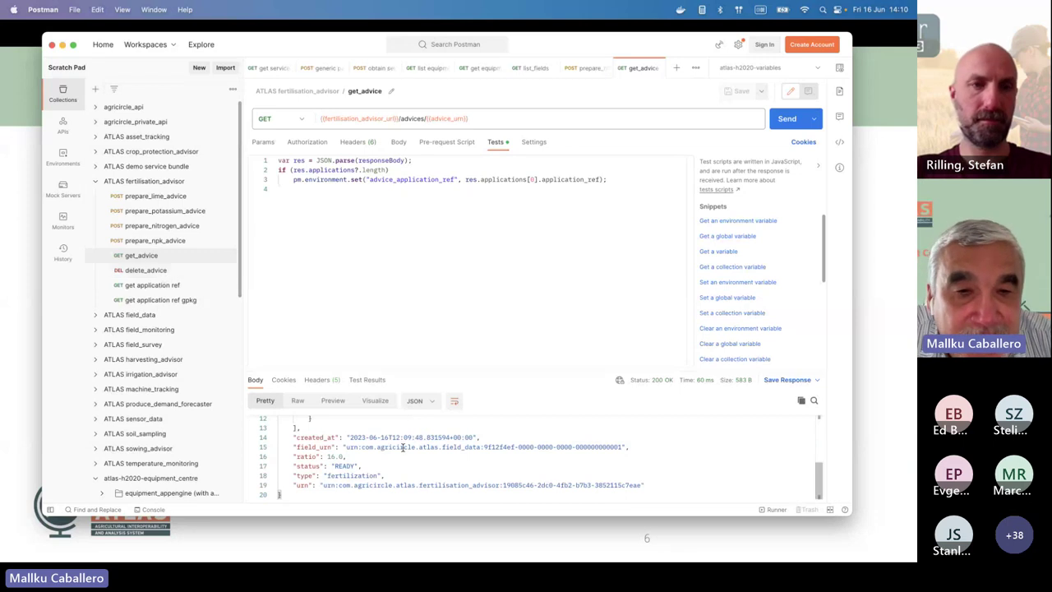
{"action": "double_click", "coordinate": [333, 485]}
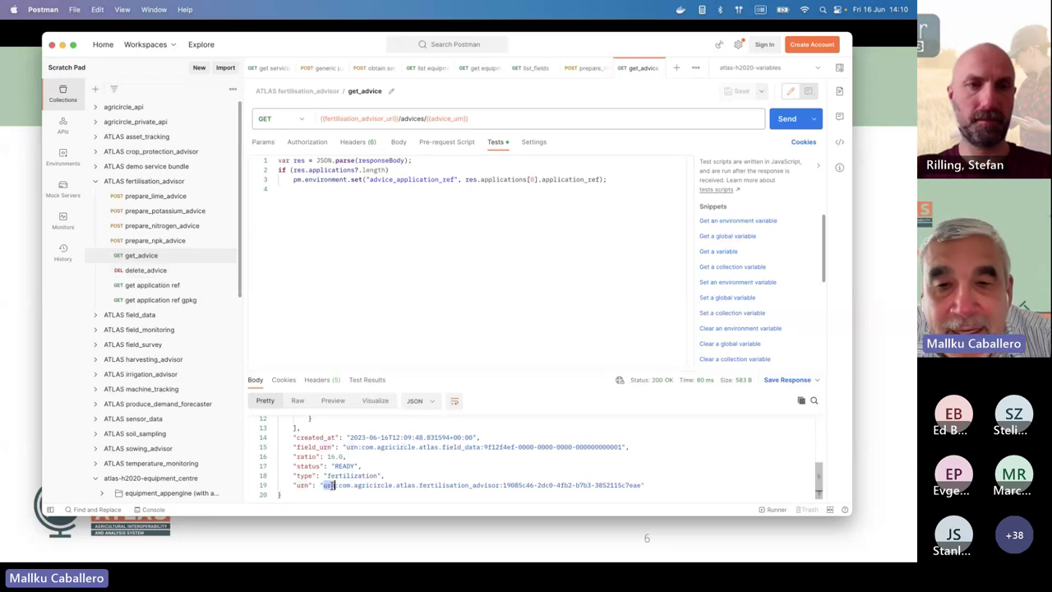
{"action": "left_click_drag", "start_coordinate": [331, 485], "coordinate": [622, 488]}
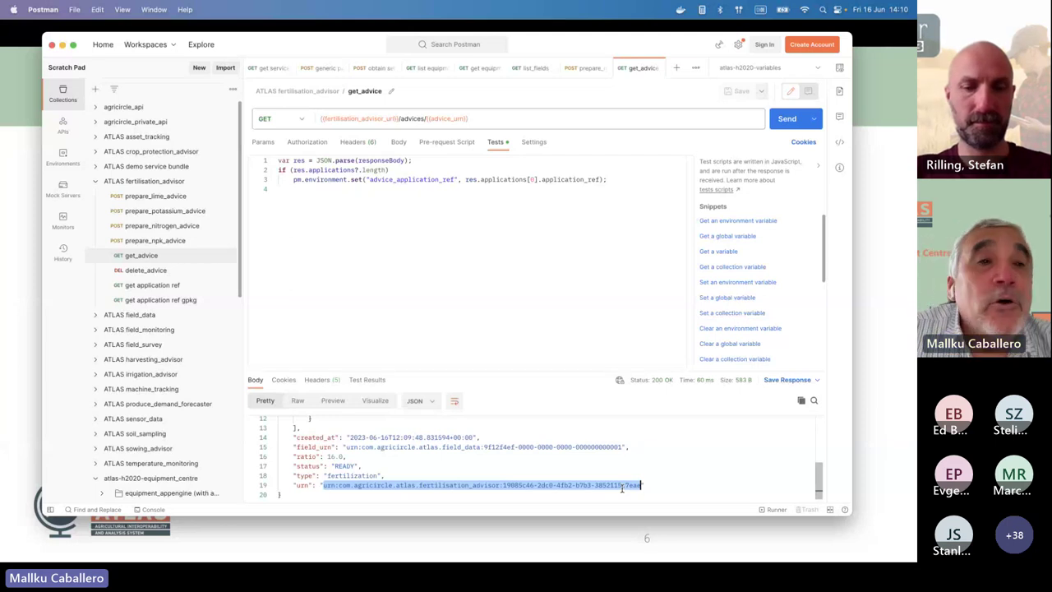
{"action": "left_click", "coordinate": [95, 182]}
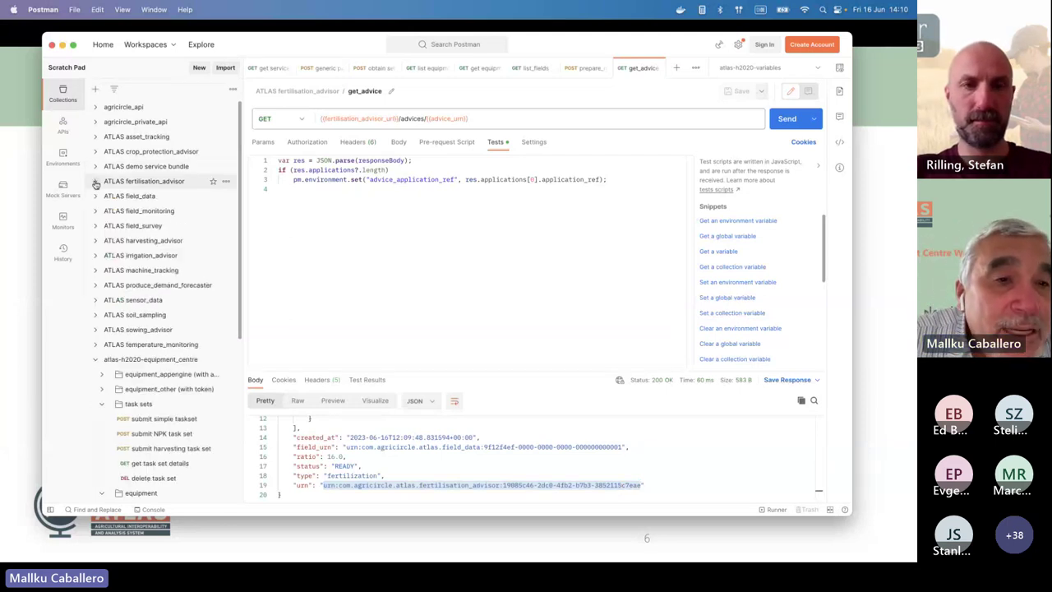
{"action": "scroll", "coordinate": [214, 304], "scroll_direction": "down", "scroll_amount": 4}
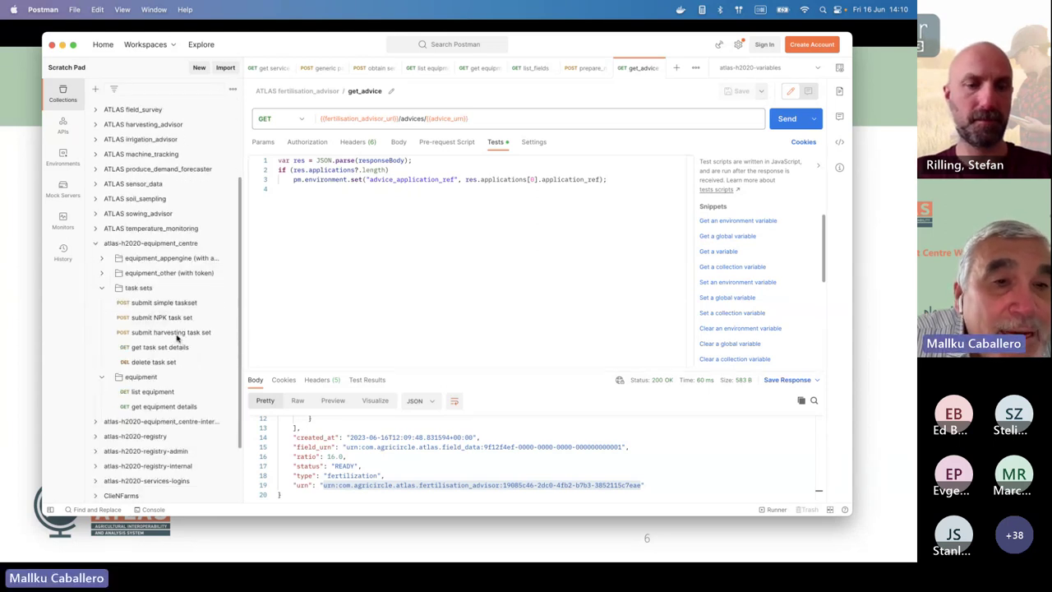
{"action": "scroll", "coordinate": [176, 335], "scroll_direction": "down", "scroll_amount": 2}
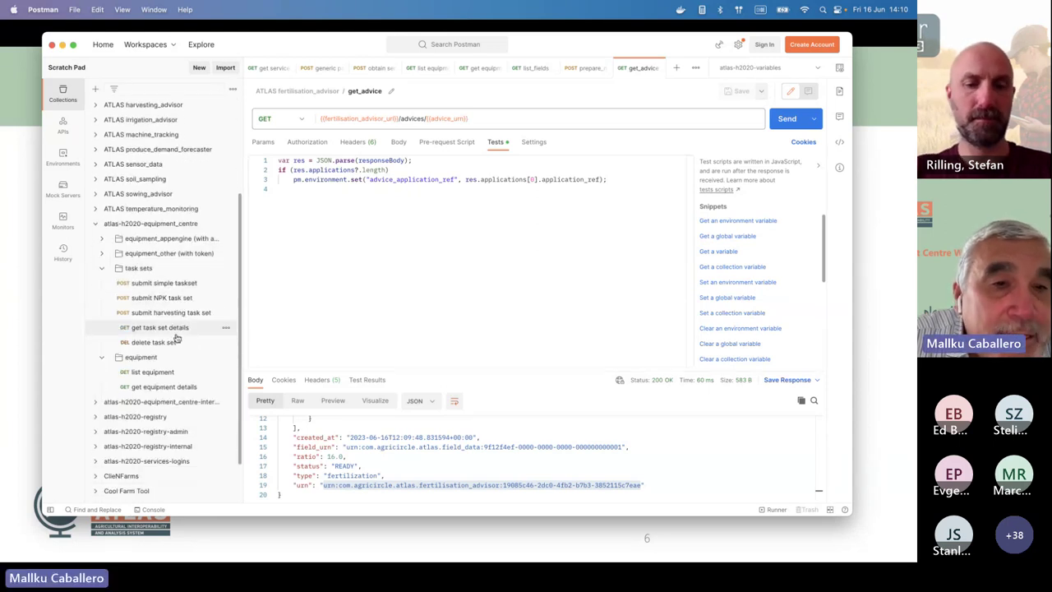
Review the submit simple taskset body's Am Bach N fertilization description and equipment_id, then open list equipment.
{"action": "left_click", "coordinate": [145, 282]}
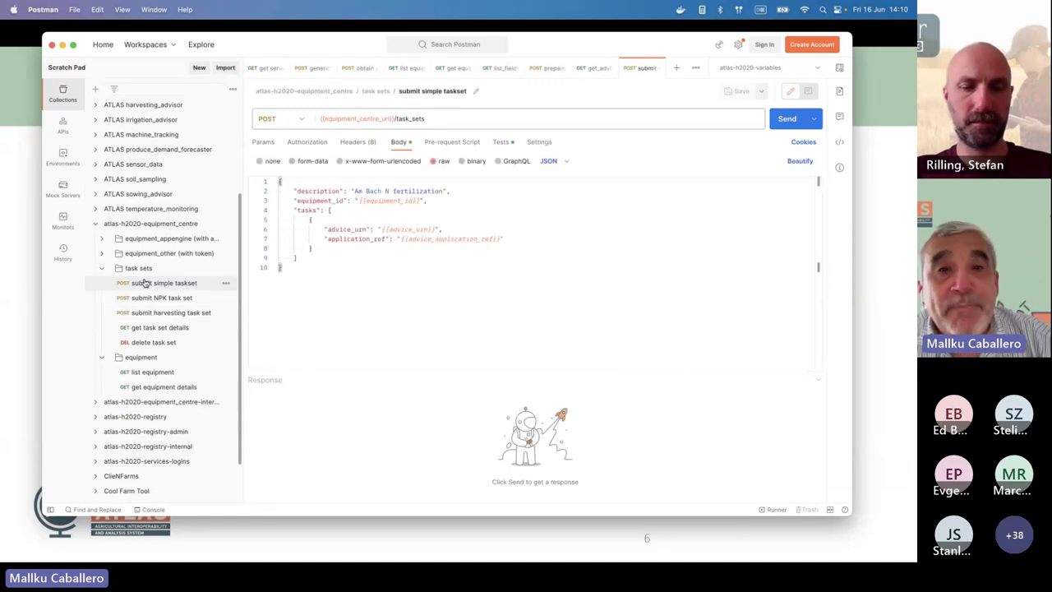
{"action": "left_click", "coordinate": [329, 275]}
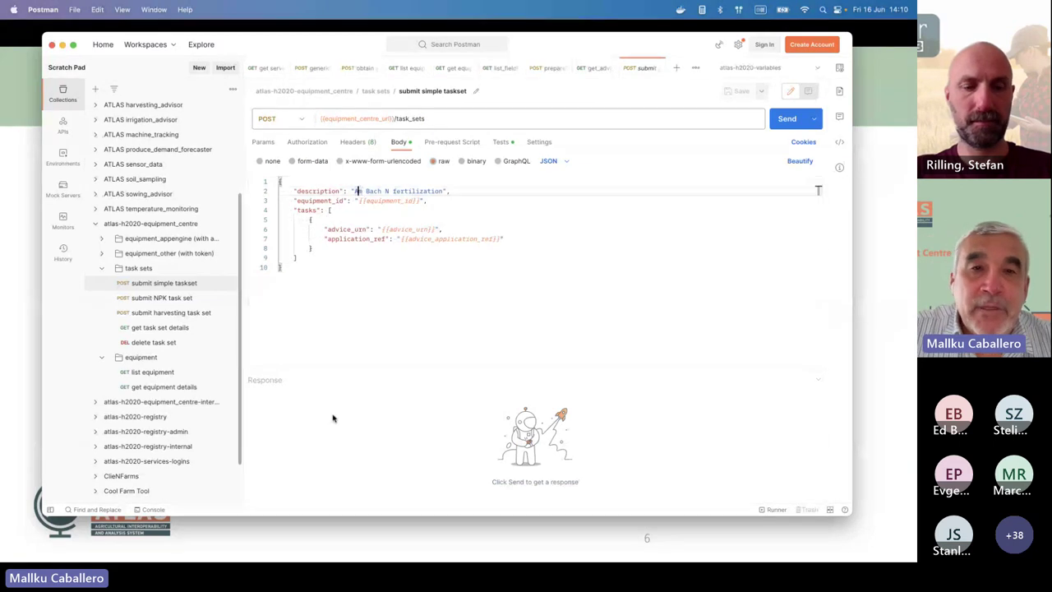
{"action": "key", "text": "Left"}
{"action": "key", "text": "Left"}
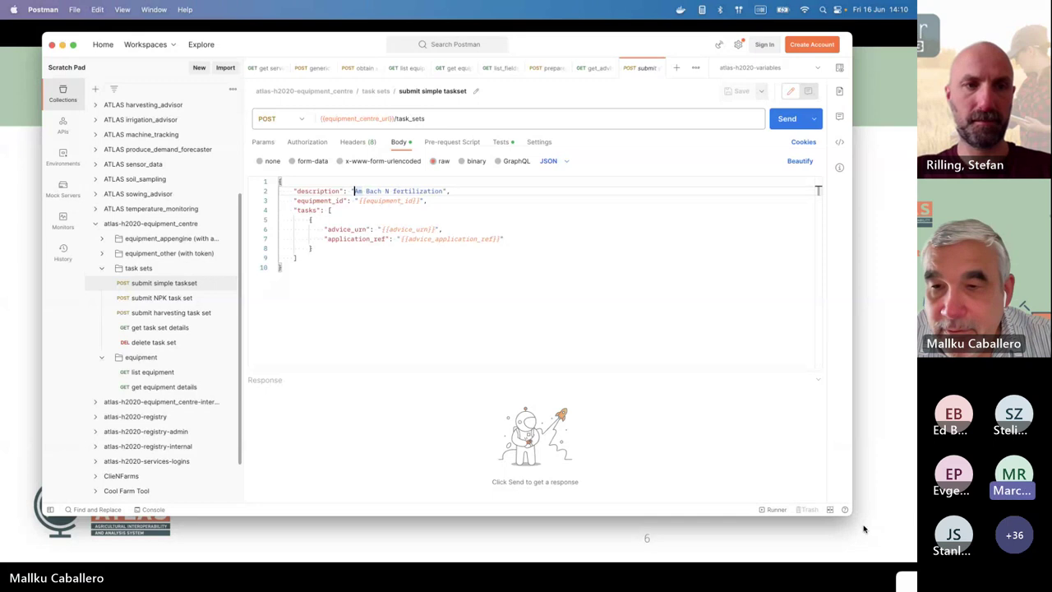
{"action": "left_click", "coordinate": [559, 315]}
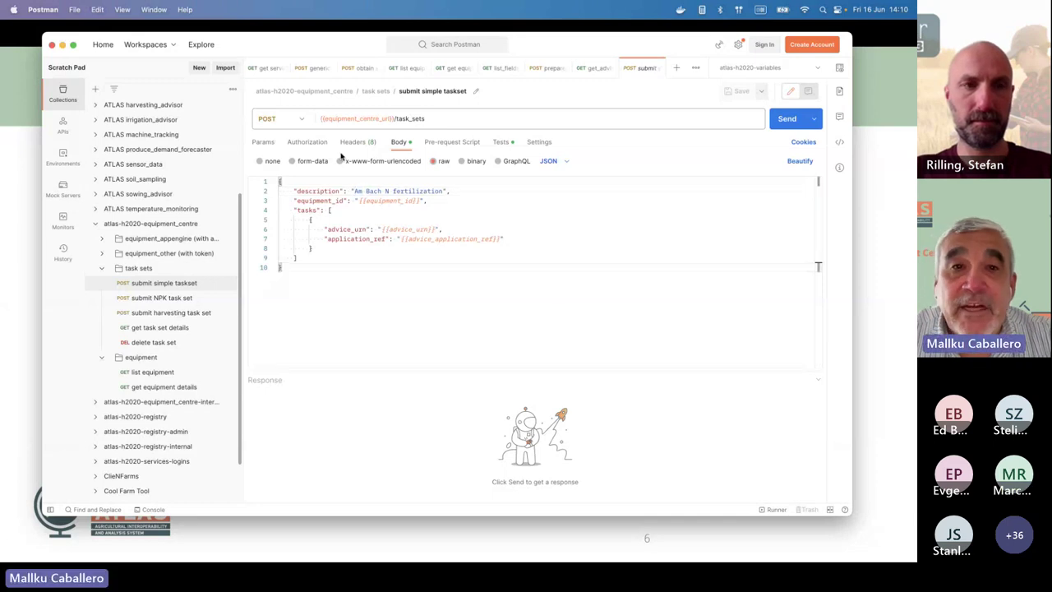
{"action": "left_click_drag", "start_coordinate": [358, 190], "coordinate": [444, 191]}
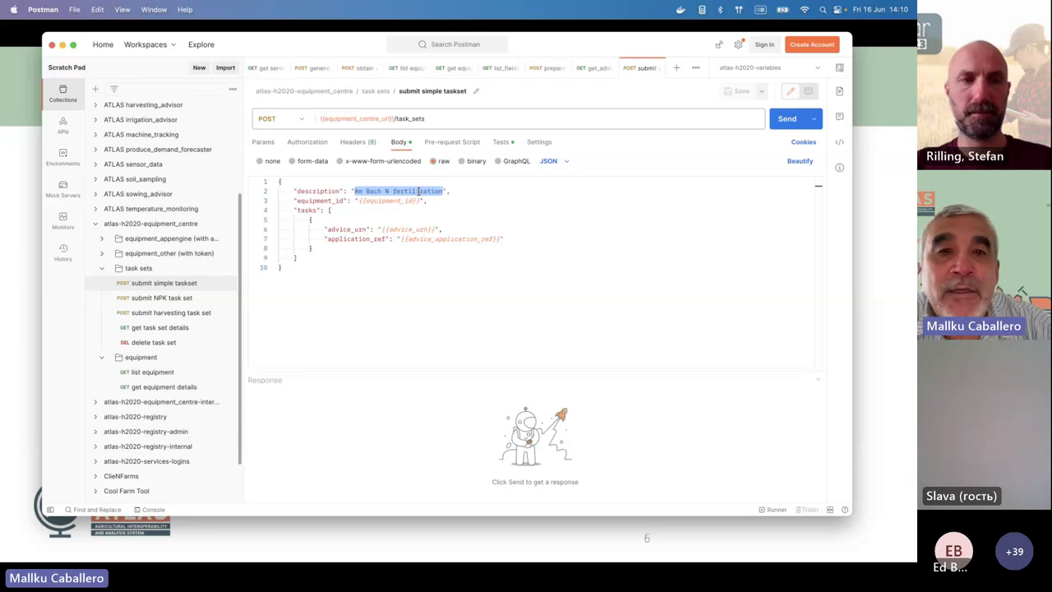
{"action": "left_click", "coordinate": [395, 201]}
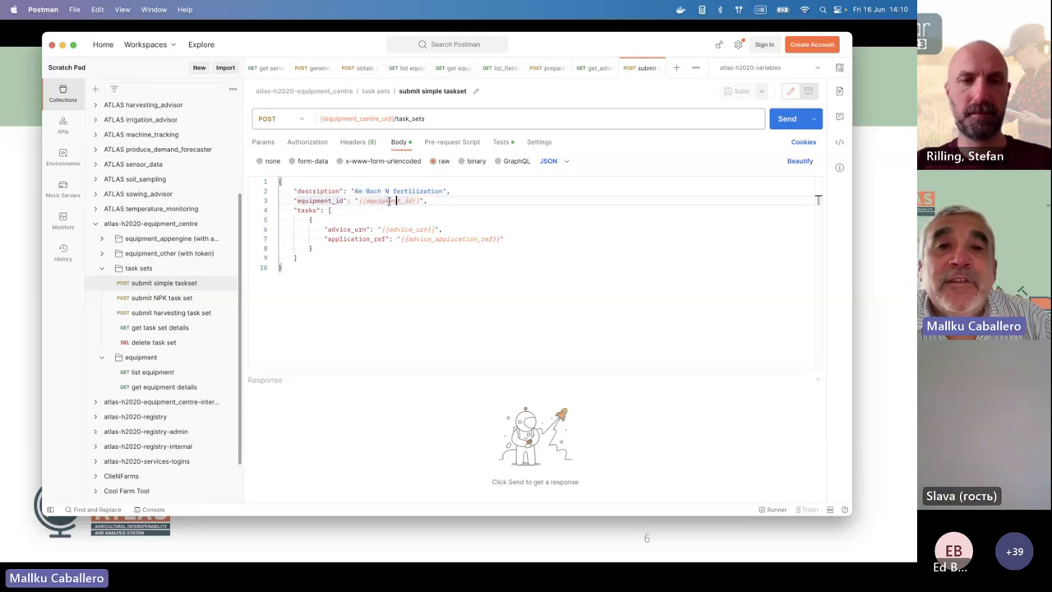
{"action": "left_click_drag", "start_coordinate": [360, 201], "coordinate": [419, 204]}
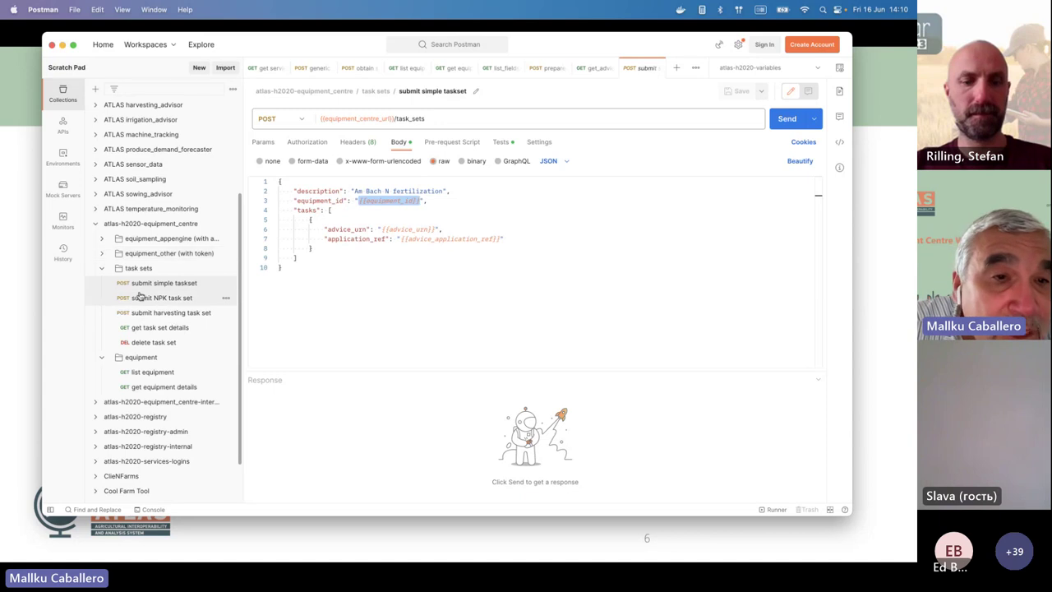
{"action": "left_click", "coordinate": [159, 374]}
List all equipment and copy the Basic fertilizer equipment's id.
{"action": "left_click", "coordinate": [784, 119]}
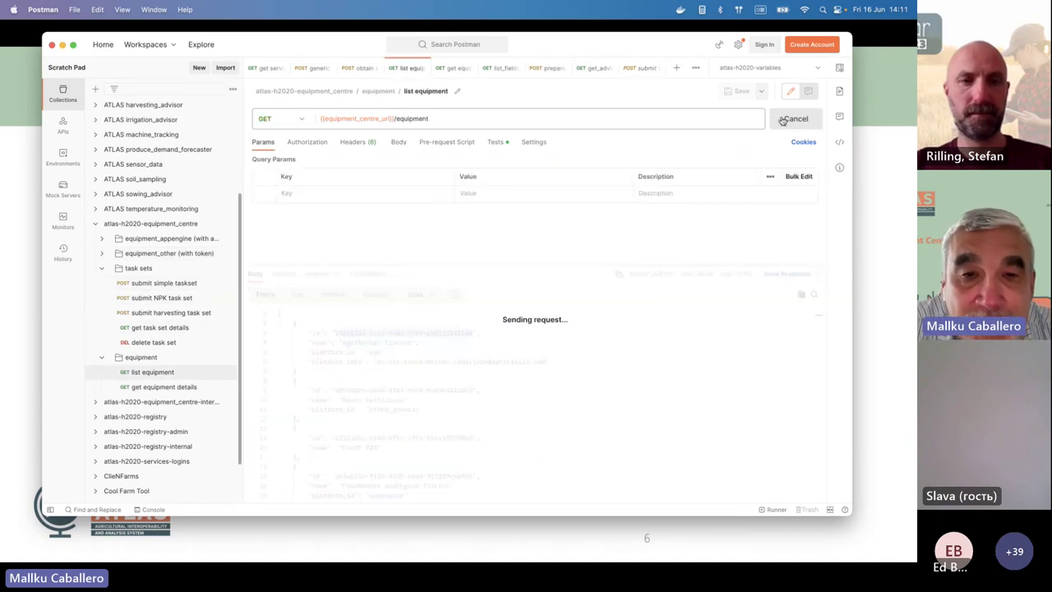
{"action": "scroll", "coordinate": [350, 332], "scroll_direction": "down", "scroll_amount": 2}
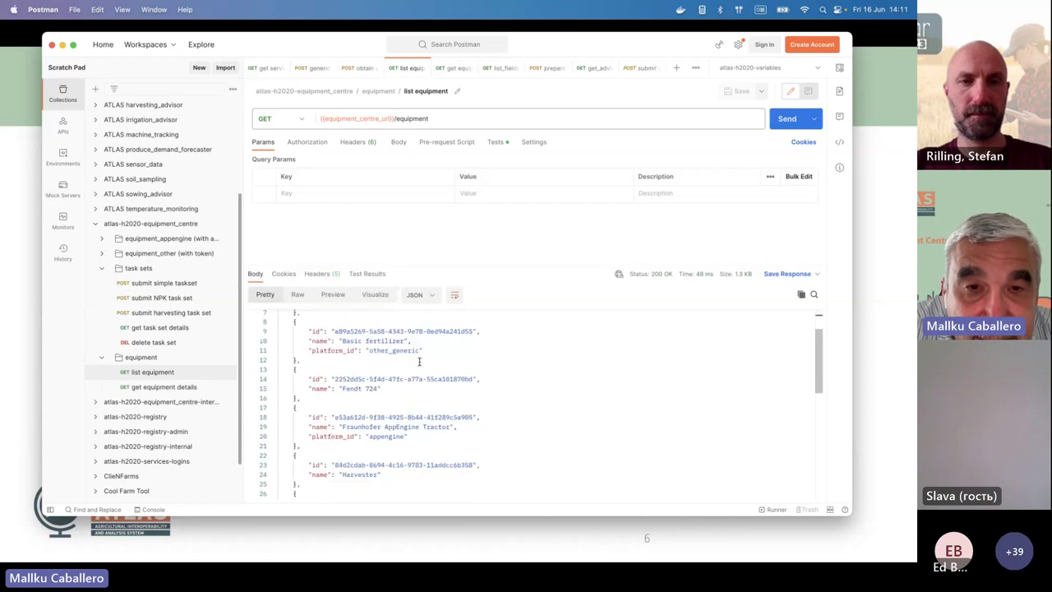
{"action": "left_click_drag", "start_coordinate": [336, 331], "coordinate": [473, 331]}
{"action": "key", "text": "super+c"}
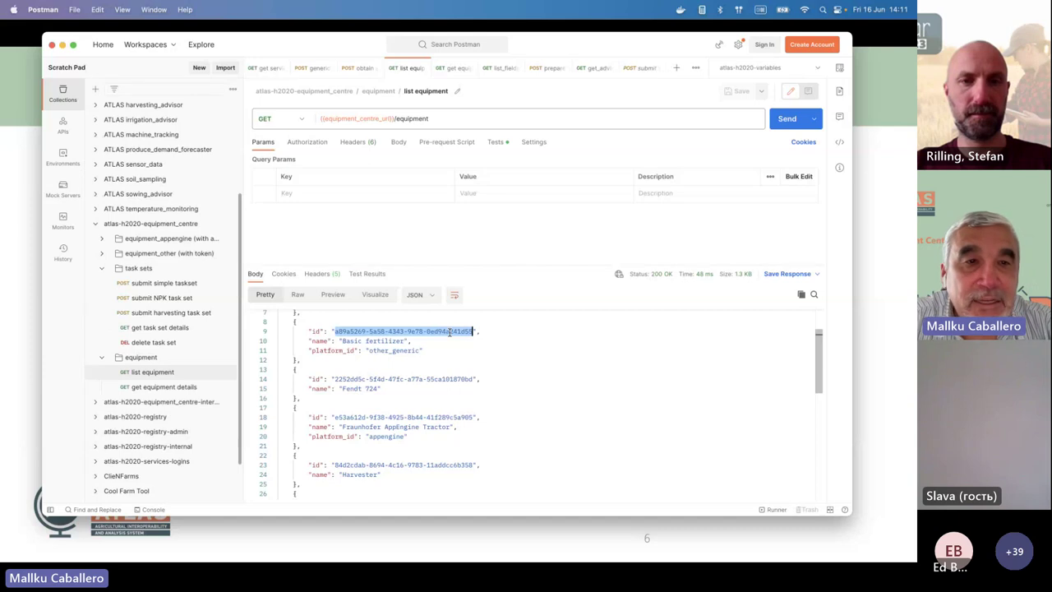
Paste that id as the equipment centre collection's equipment_id variable and save the collection.
{"action": "left_click", "coordinate": [141, 226]}
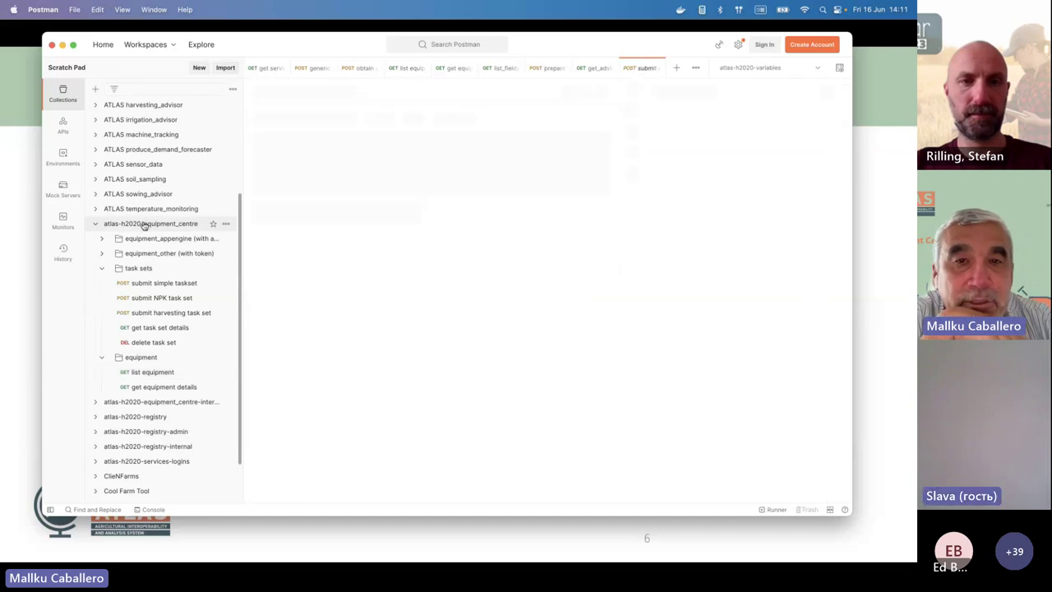
{"action": "left_click", "coordinate": [422, 112]}
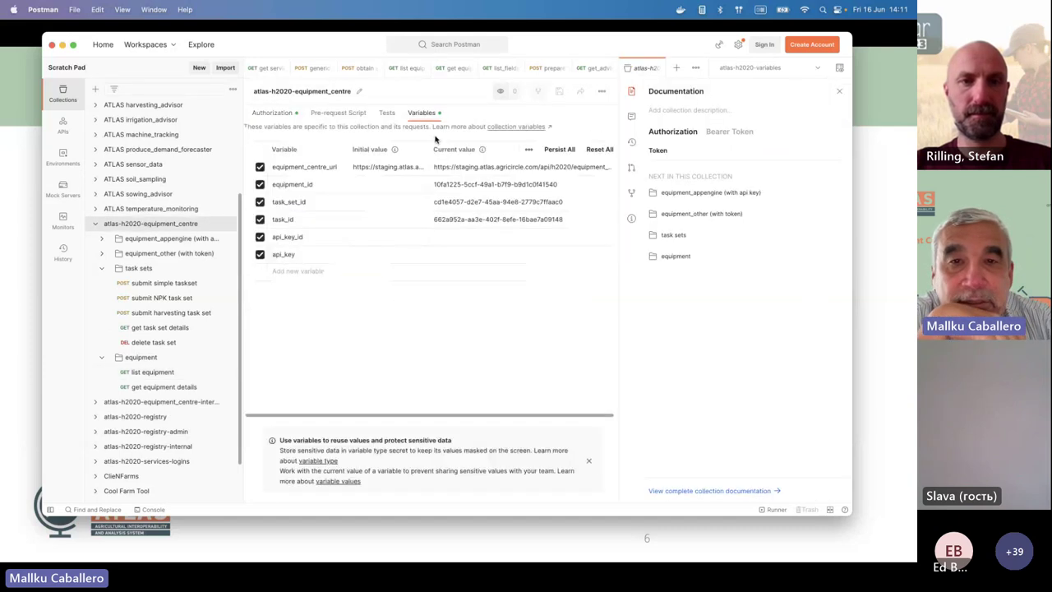
{"action": "triple_click", "coordinate": [464, 184]}
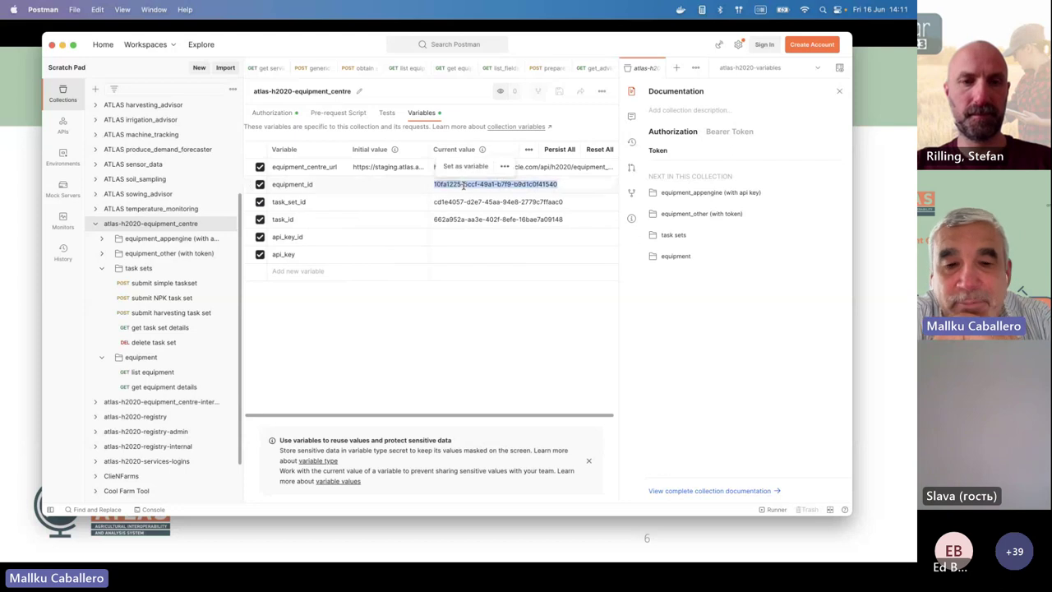
{"action": "key", "text": "super+v"}
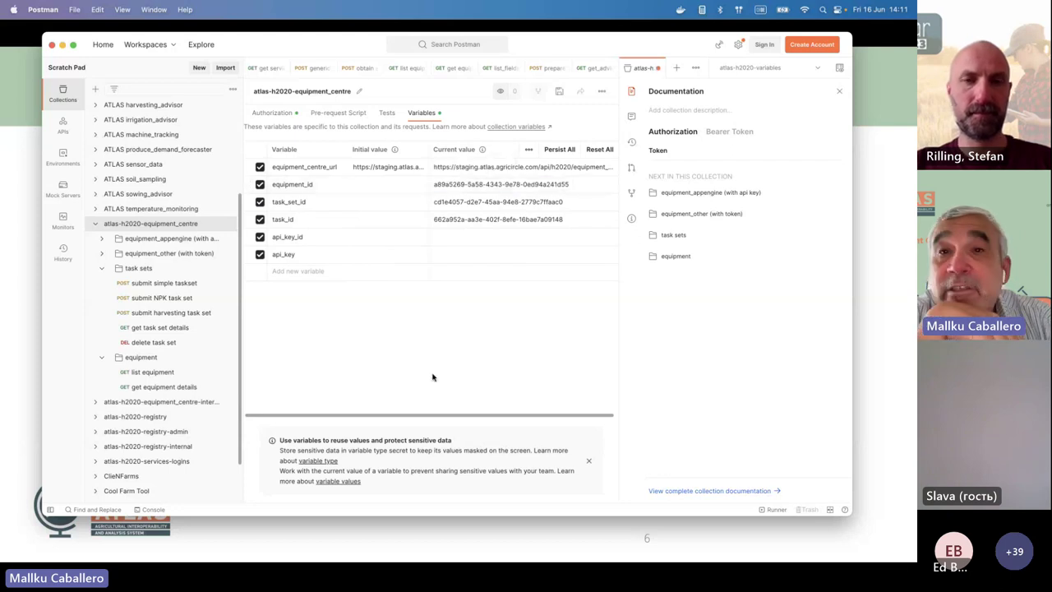
{"action": "key", "text": "super+s"}
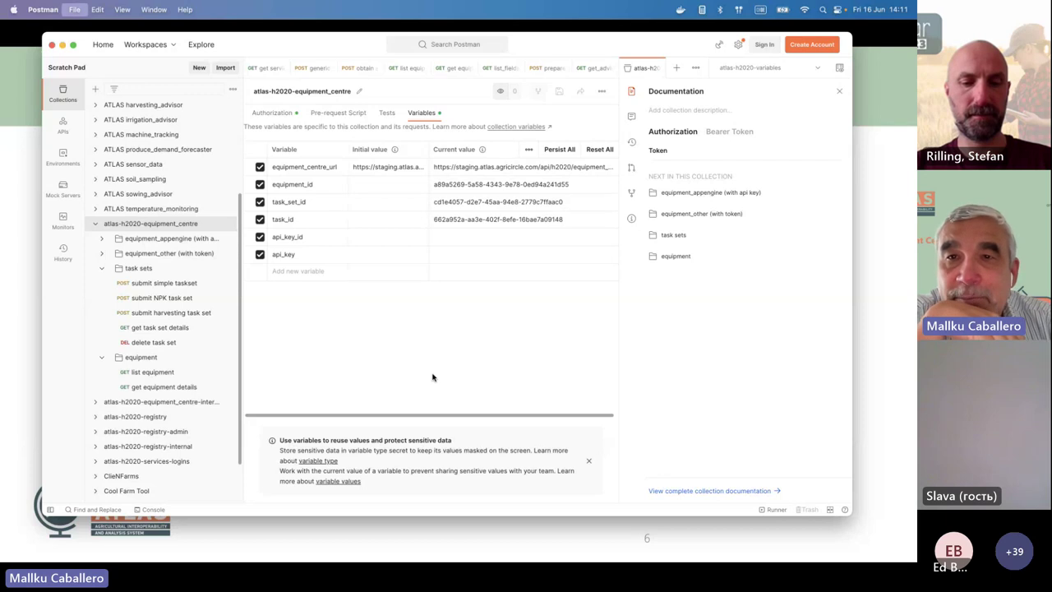
{"action": "key", "text": "super+w"}
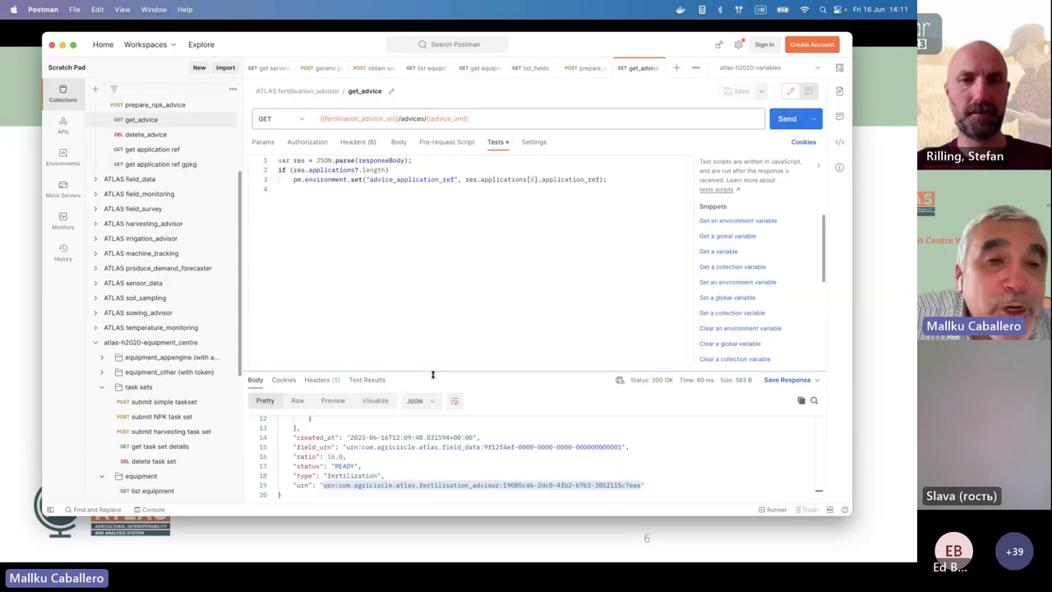
Review the submit simple taskset body's advice_urn placeholder and tasks list.
{"action": "left_click", "coordinate": [160, 402]}
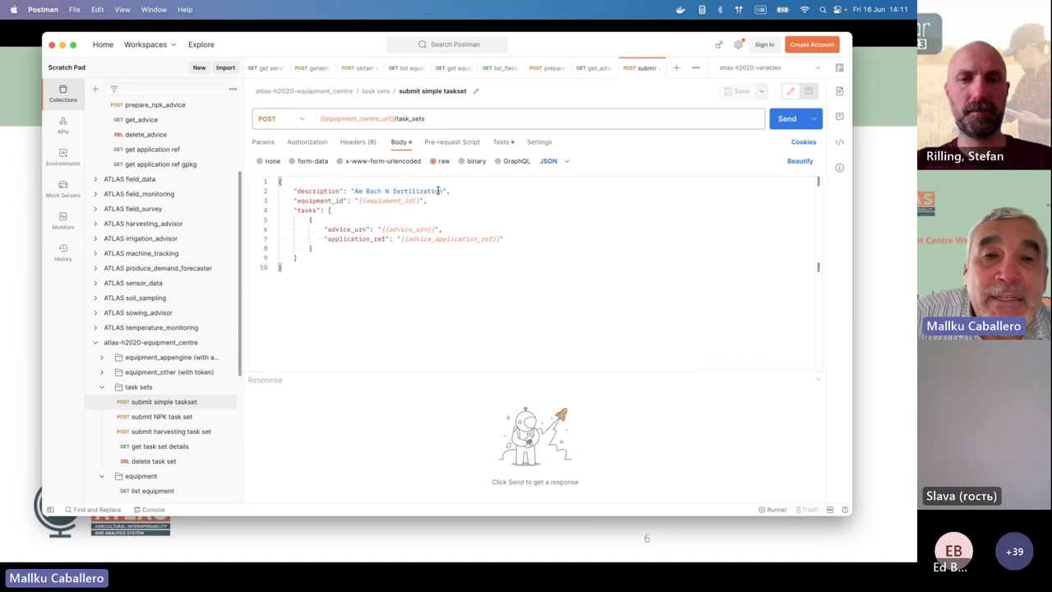
{"action": "double_click", "coordinate": [402, 229]}
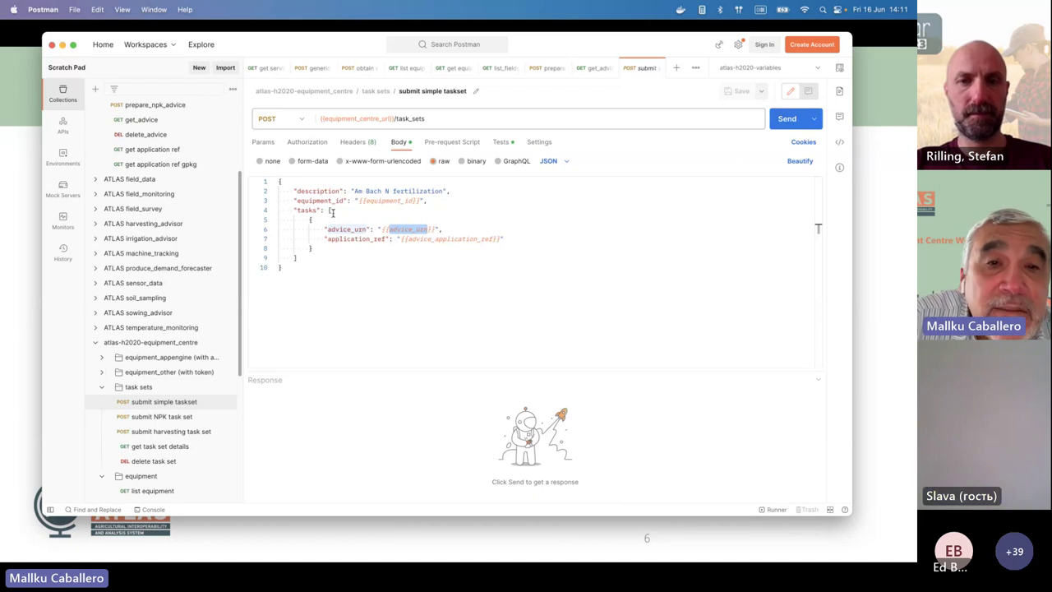
{"action": "left_click_drag", "start_coordinate": [334, 211], "coordinate": [320, 259]}
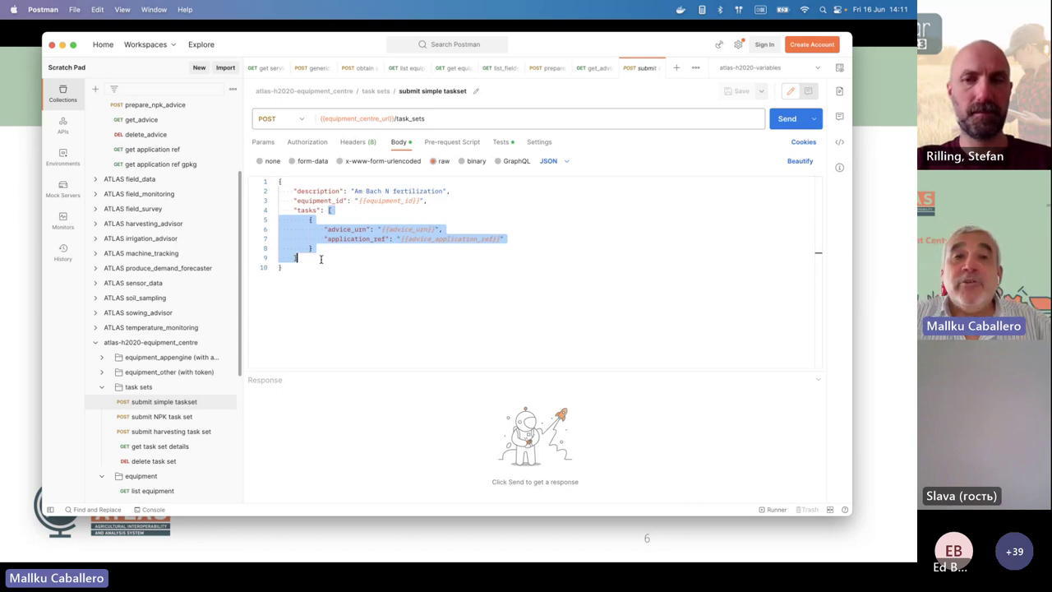
{"action": "left_click", "coordinate": [362, 277]}
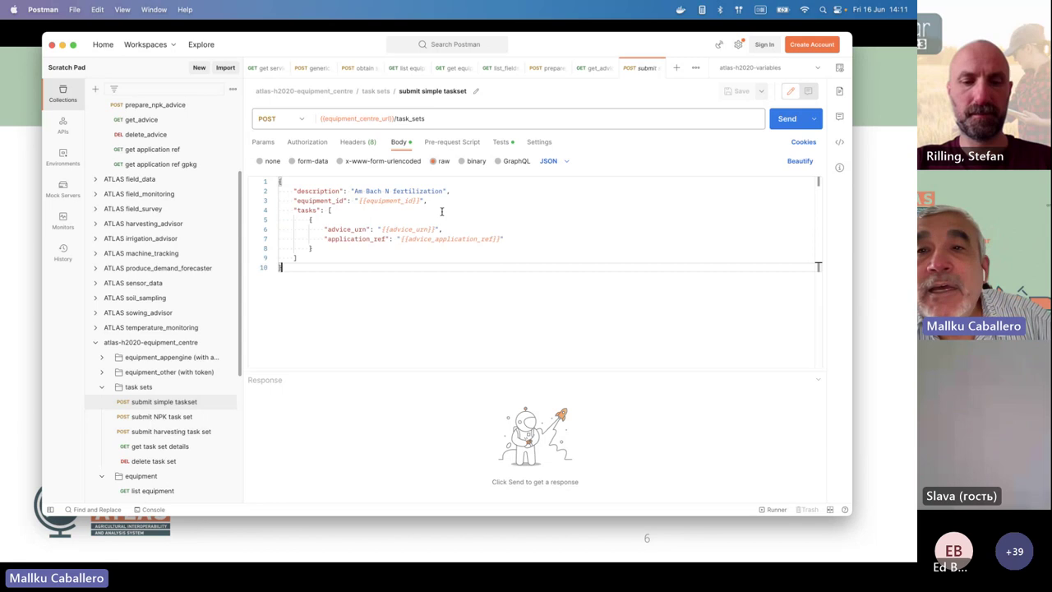
Send the task set and check the 200 OK response with status PENDING.
{"action": "left_click", "coordinate": [788, 118]}
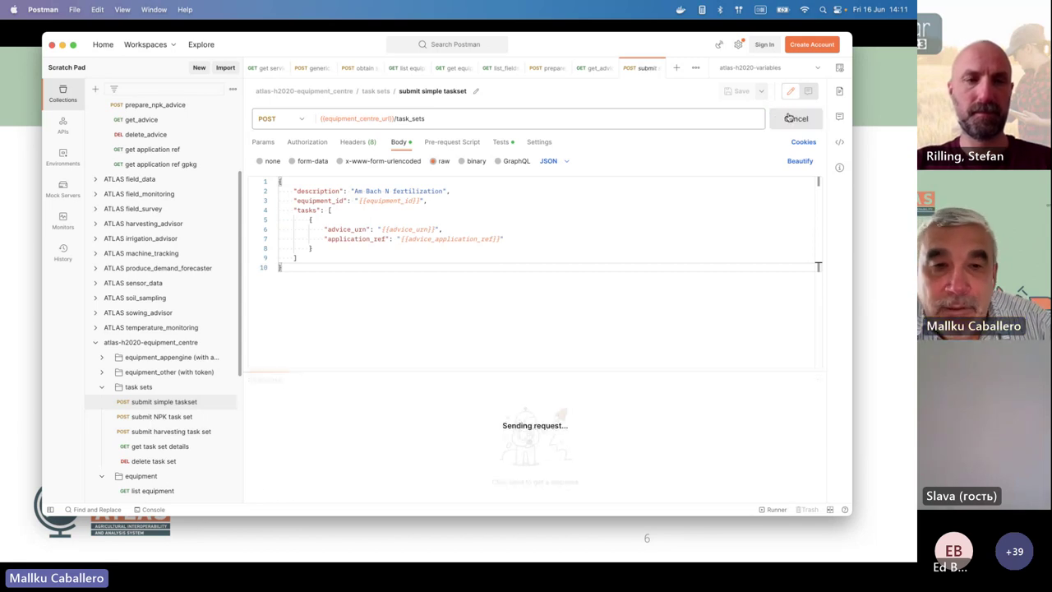
{"action": "scroll", "coordinate": [468, 457], "scroll_direction": "down", "scroll_amount": 5}
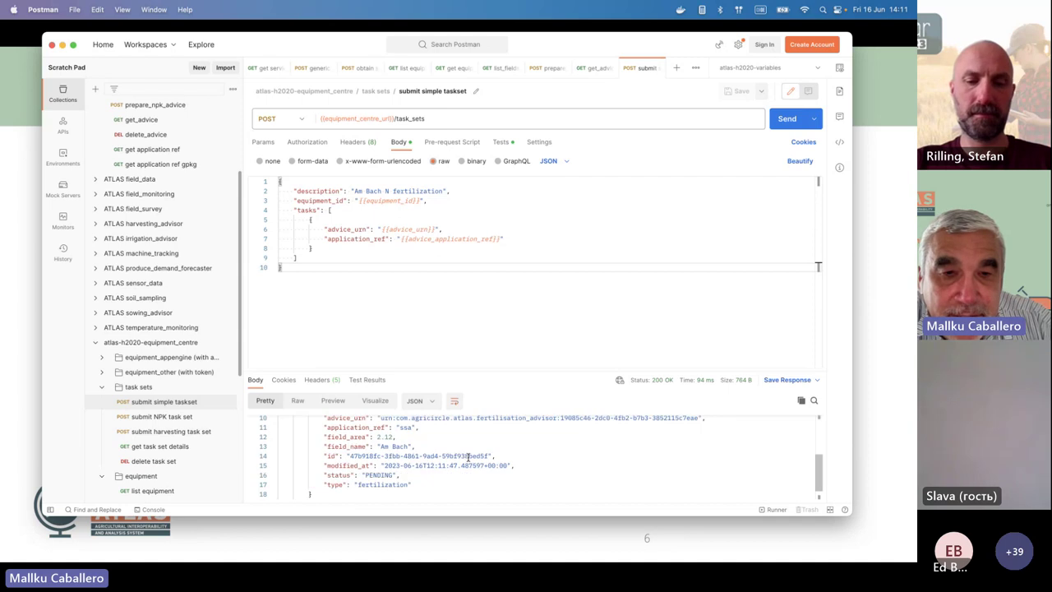
{"action": "scroll", "coordinate": [469, 457], "scroll_direction": "up", "scroll_amount": 5}
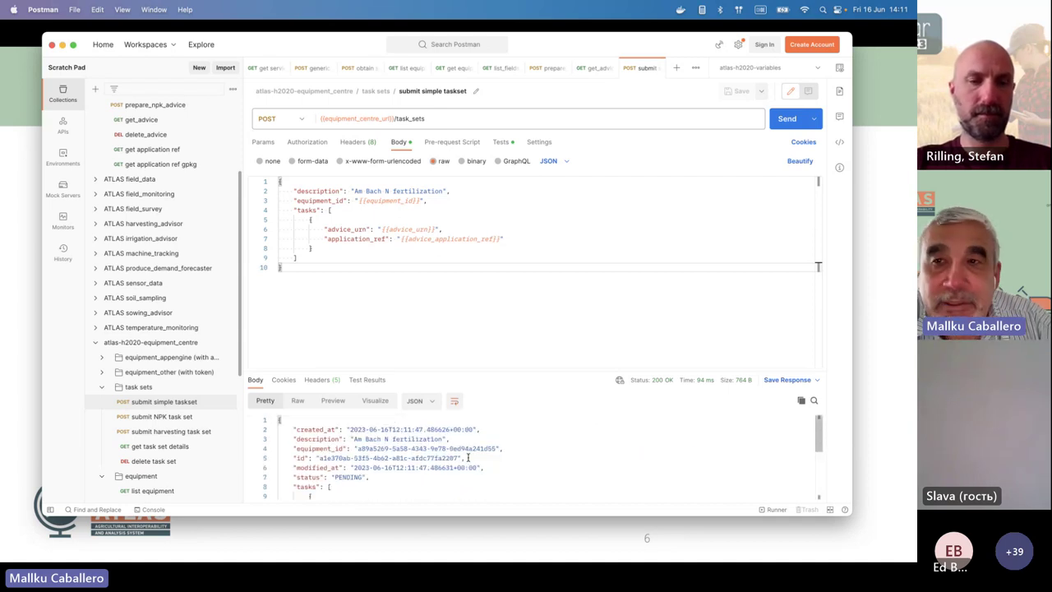
{"action": "key", "text": "super+Tab"}
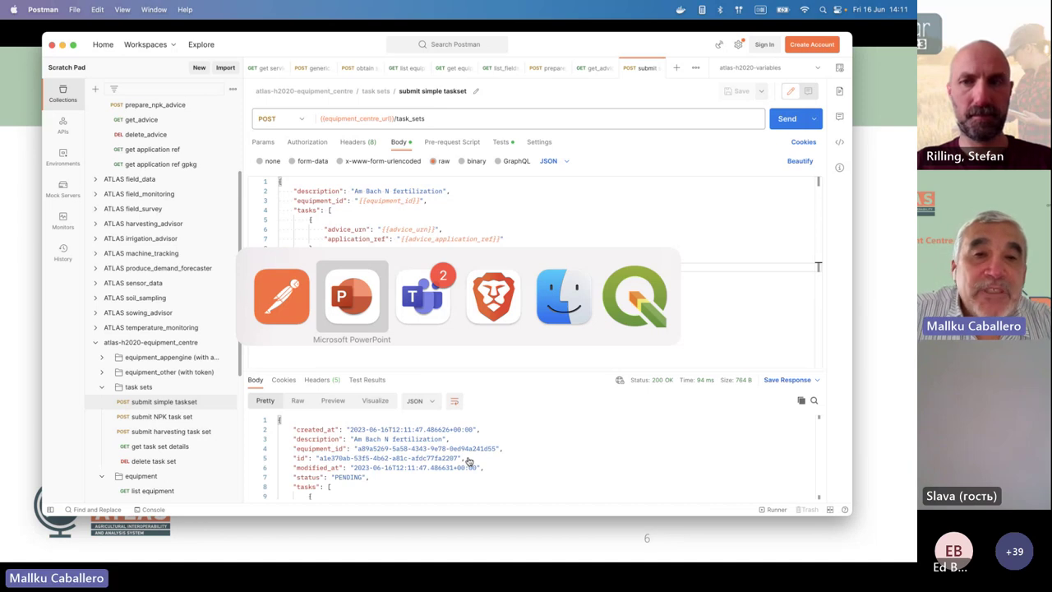
{"action": "key", "text": "super+shift+Tab"}
{"action": "scroll", "coordinate": [123, 421], "scroll_direction": "down", "scroll_amount": 3}
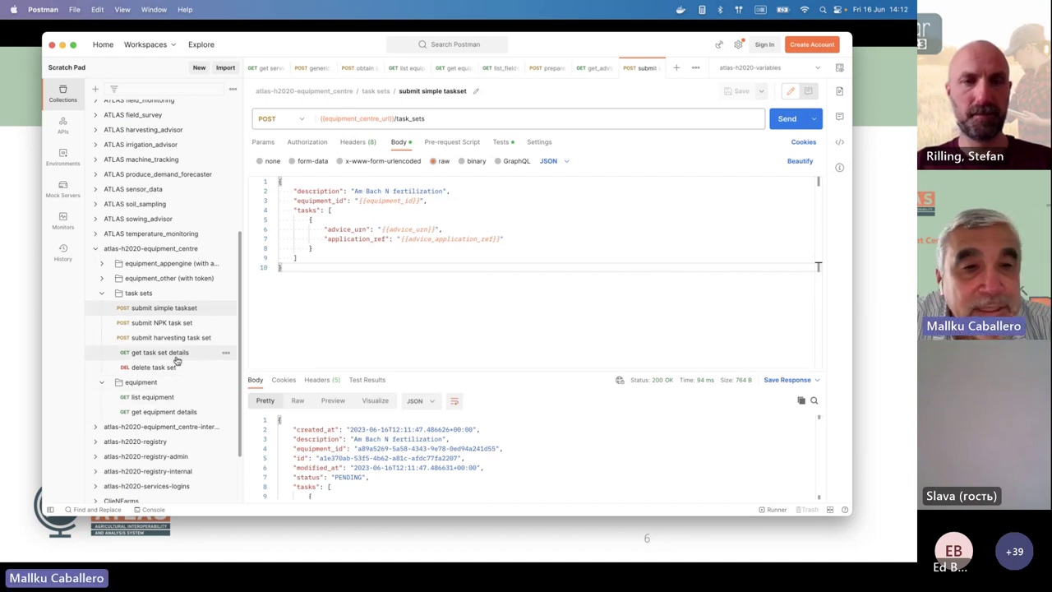
Refresh the ATLAS Tasks page and inspect the new Am Bach N fertilization row on other_generic.
{"action": "key", "text": "super+Tab"}
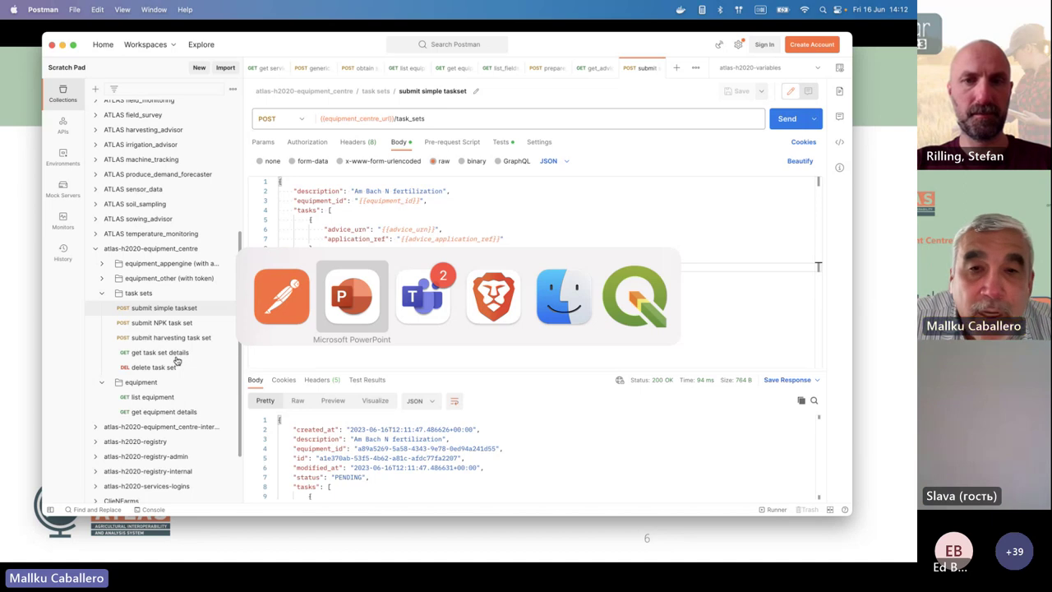
{"action": "key", "text": "super+Tab"}
{"action": "key", "text": "super+Tab"}
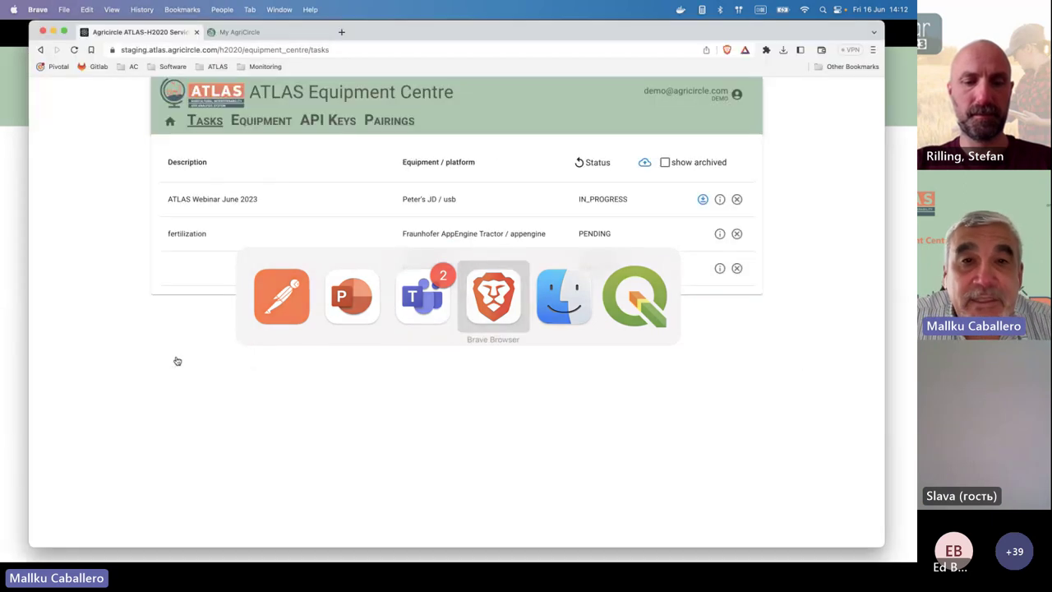
{"action": "left_click", "coordinate": [580, 163]}
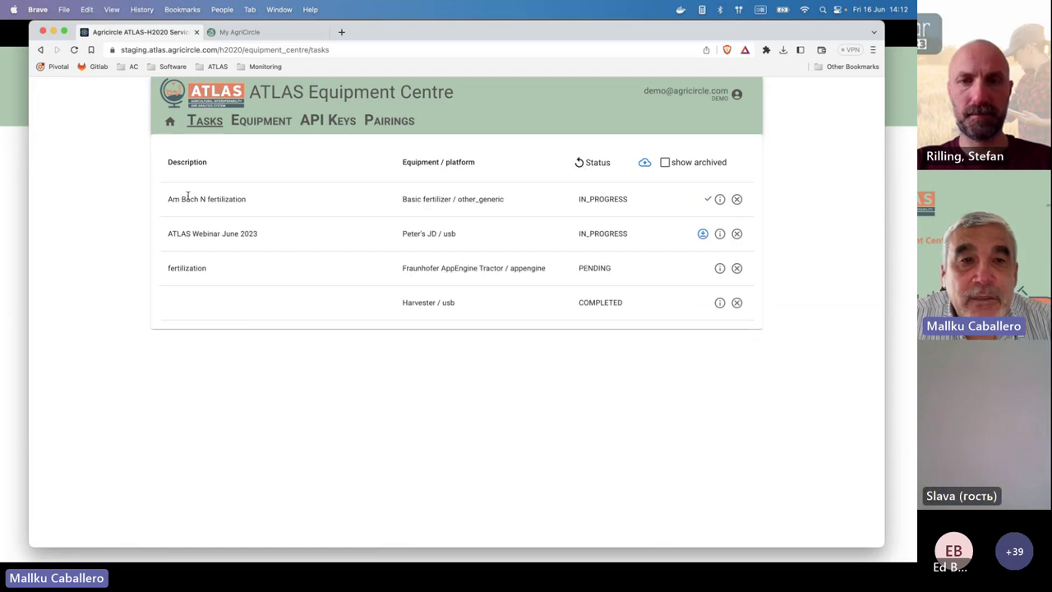
{"action": "left_click_drag", "start_coordinate": [171, 200], "coordinate": [236, 208]}
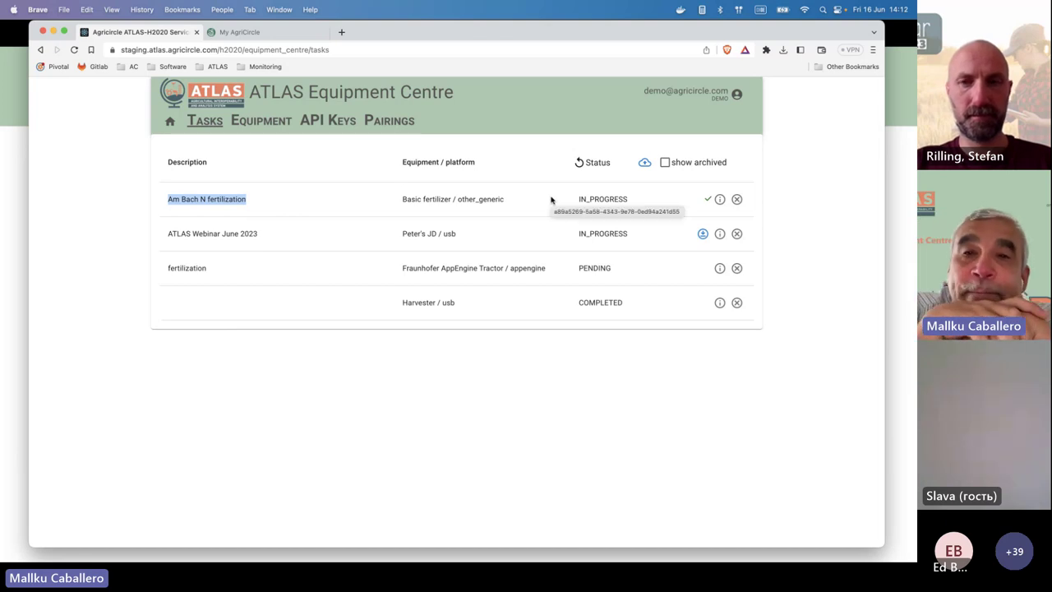
{"action": "left_click", "coordinate": [475, 199]}
{"action": "double_click", "coordinate": [474, 200]}
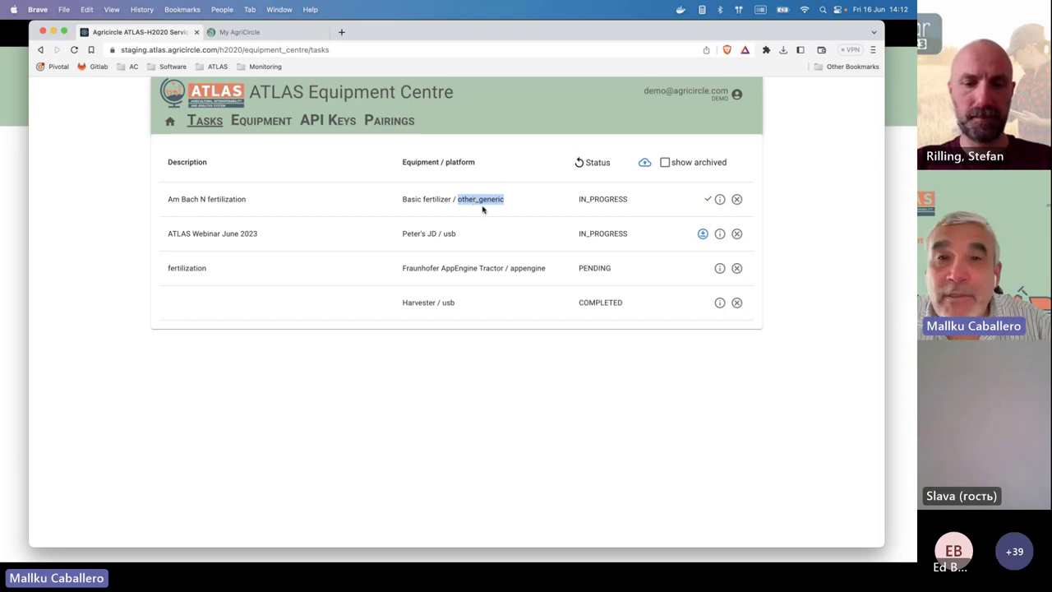
{"action": "left_click", "coordinate": [501, 199]}
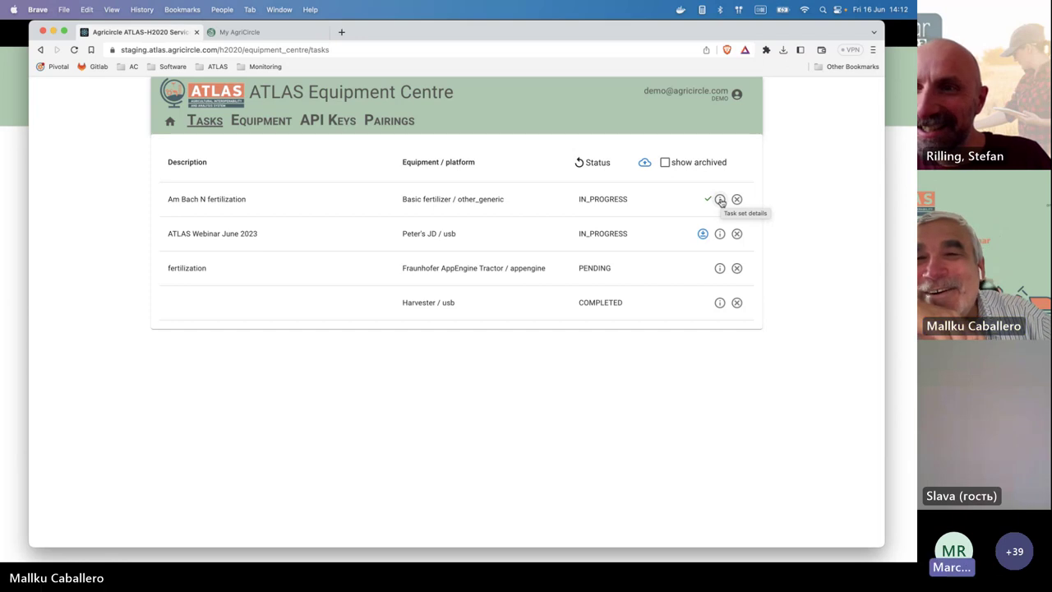
{"action": "left_click", "coordinate": [720, 199]}
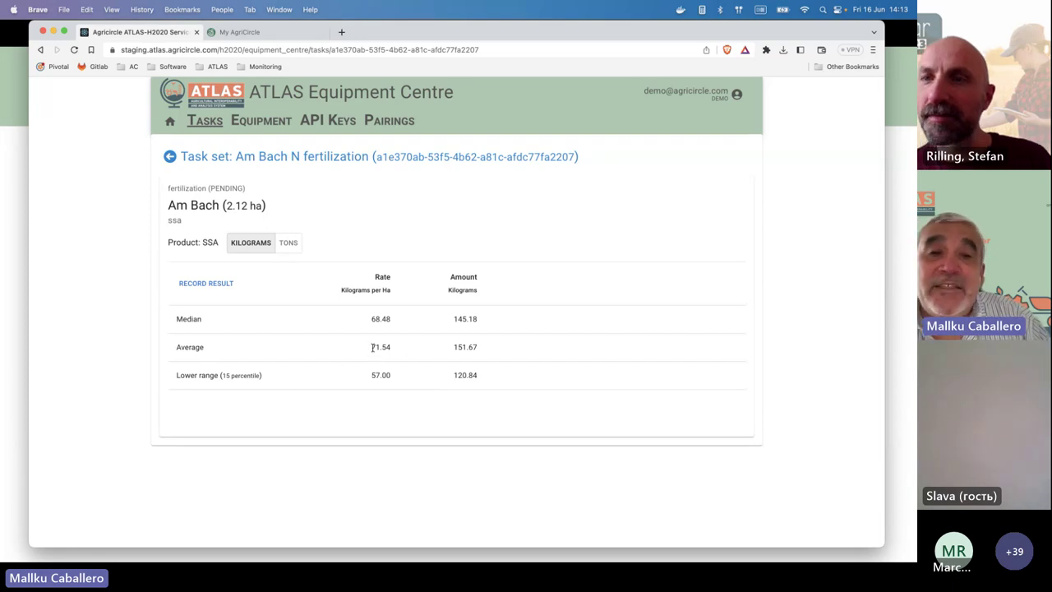
{"action": "left_click_drag", "start_coordinate": [372, 346], "coordinate": [392, 347]}
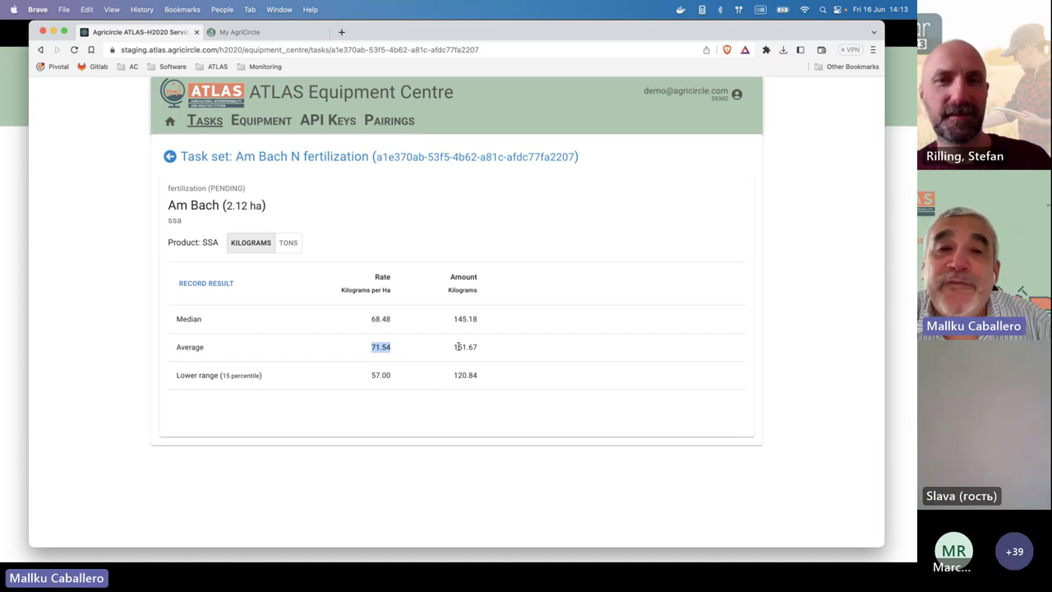
{"action": "left_click_drag", "start_coordinate": [453, 347], "coordinate": [500, 352]}
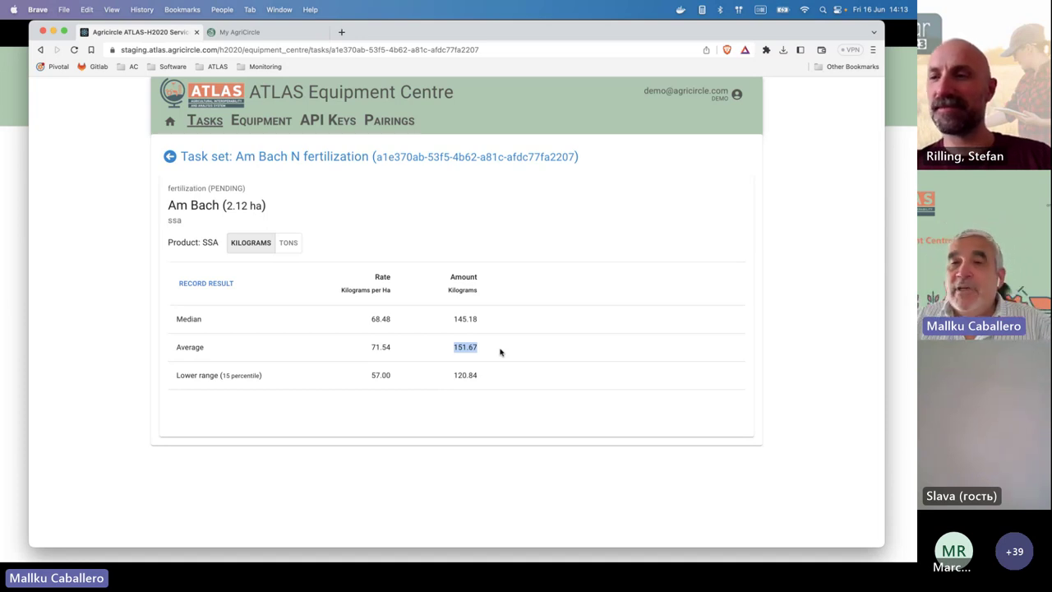
{"action": "left_click", "coordinate": [500, 352]}
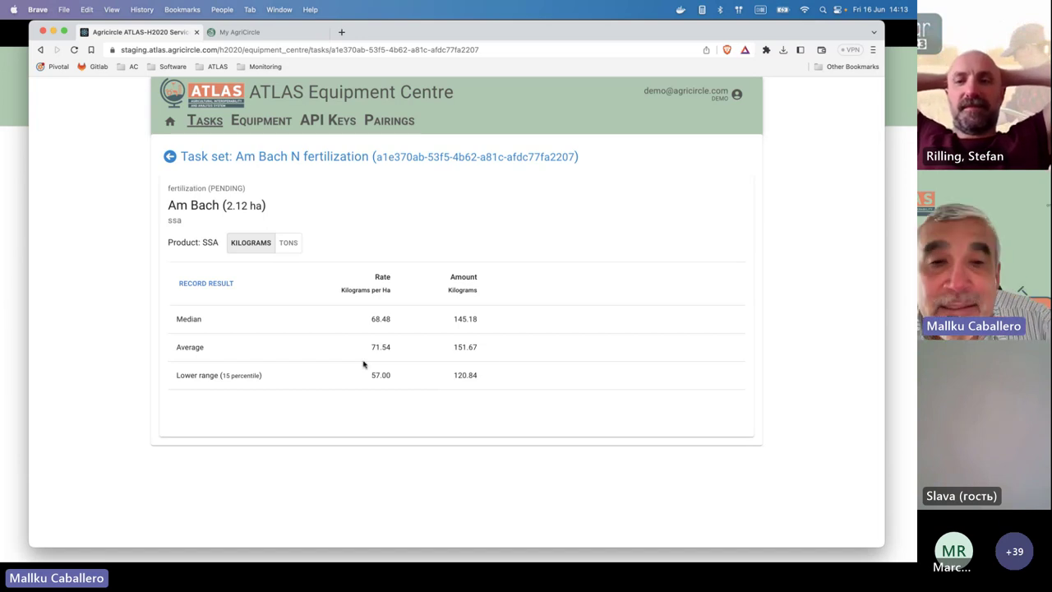
{"action": "left_click_drag", "start_coordinate": [370, 349], "coordinate": [399, 352]}
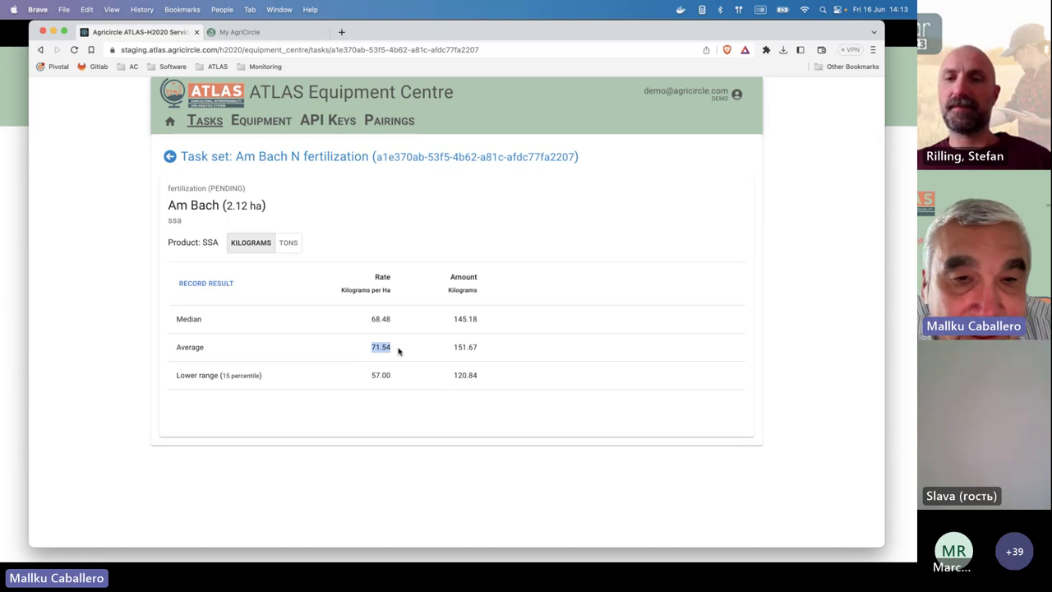
{"action": "left_click", "coordinate": [307, 332]}
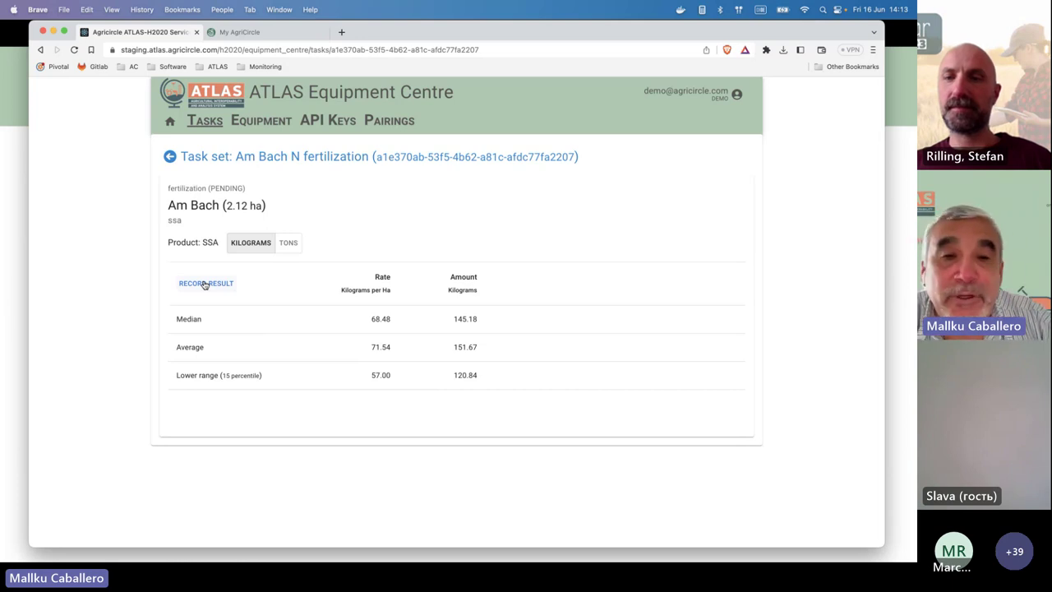
Record an as-applied rate of 65 kilograms per Ha for the task and save it.
{"action": "left_click", "coordinate": [205, 284]}
{"action": "left_click", "coordinate": [359, 335]}
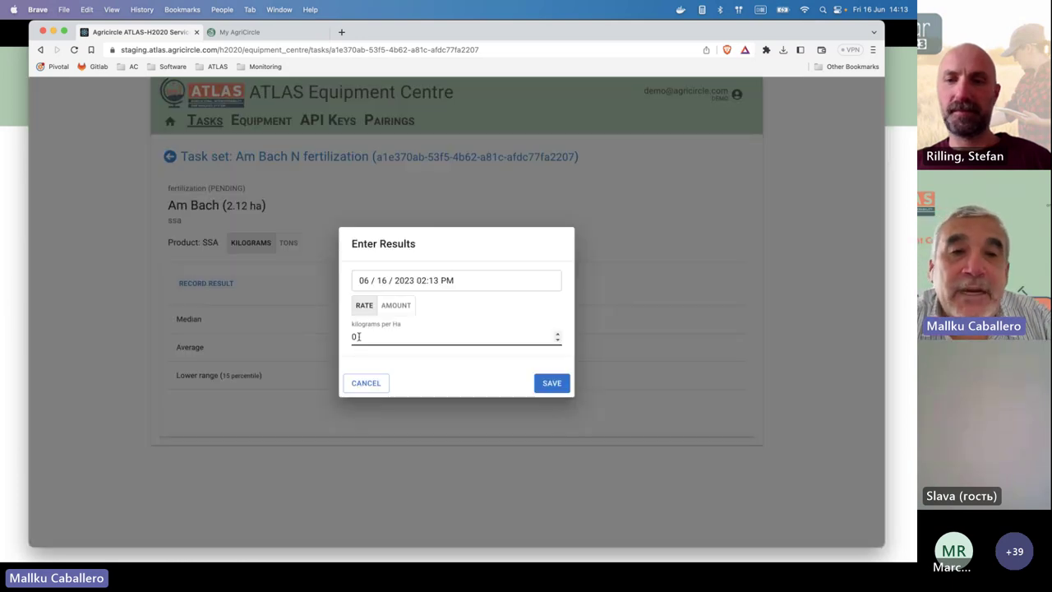
{"action": "left_click_drag", "start_coordinate": [354, 336], "coordinate": [346, 340]}
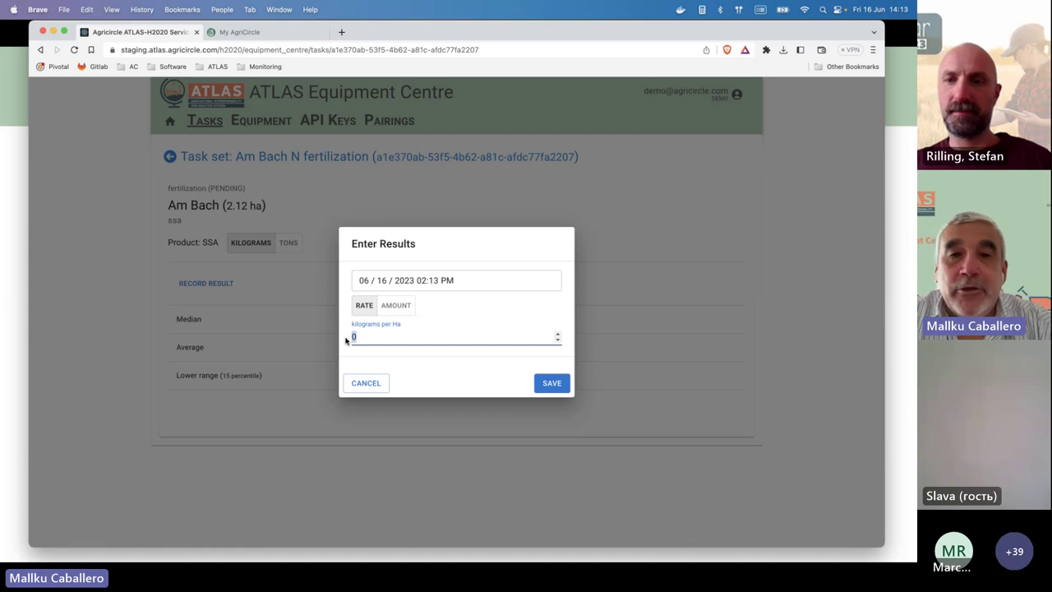
{"action": "type", "text": "65"}
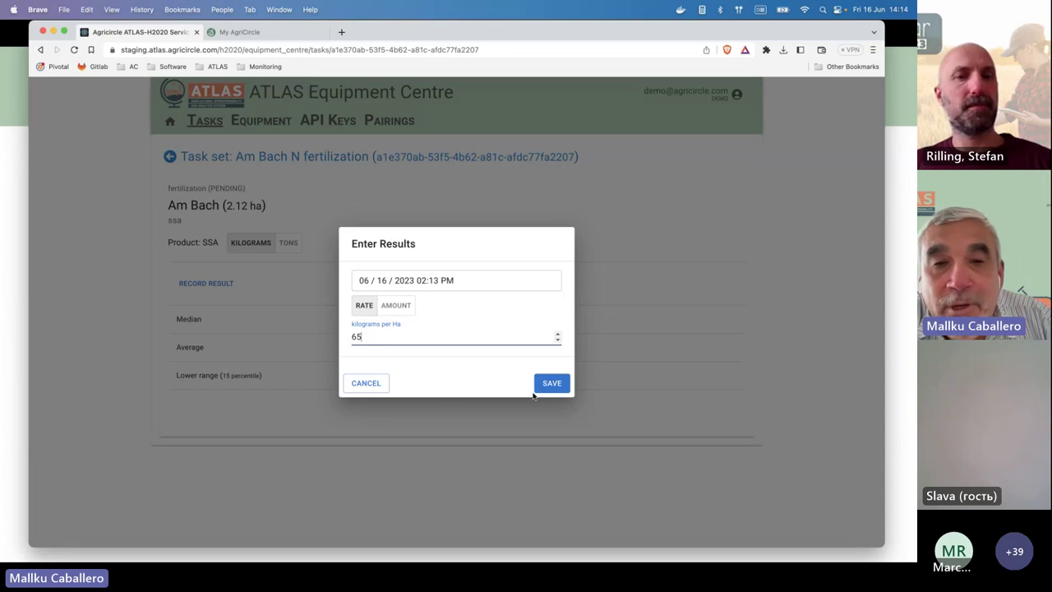
{"action": "left_click", "coordinate": [547, 384]}
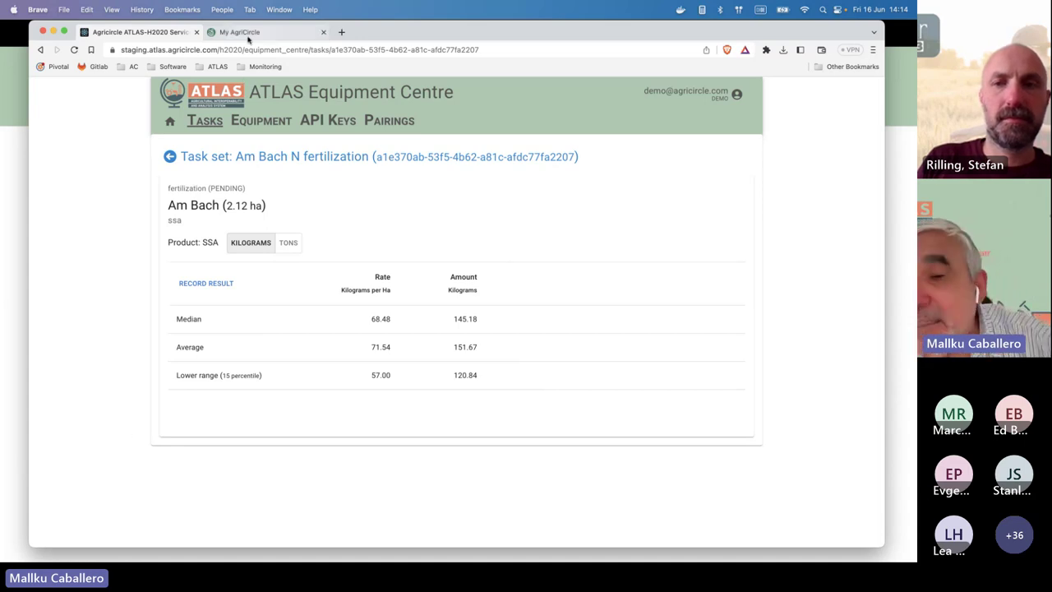
On the My AgriCircle field page, check the fertilization entry's type and time 14:13:52.
{"action": "mouse_move", "coordinate": [248, 39]}
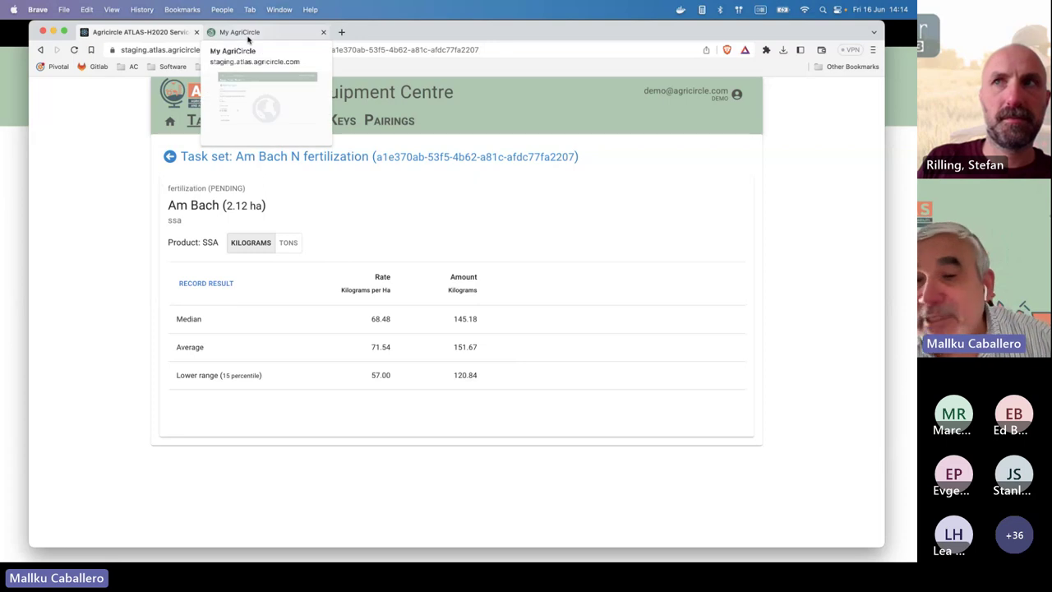
{"action": "left_click", "coordinate": [249, 37]}
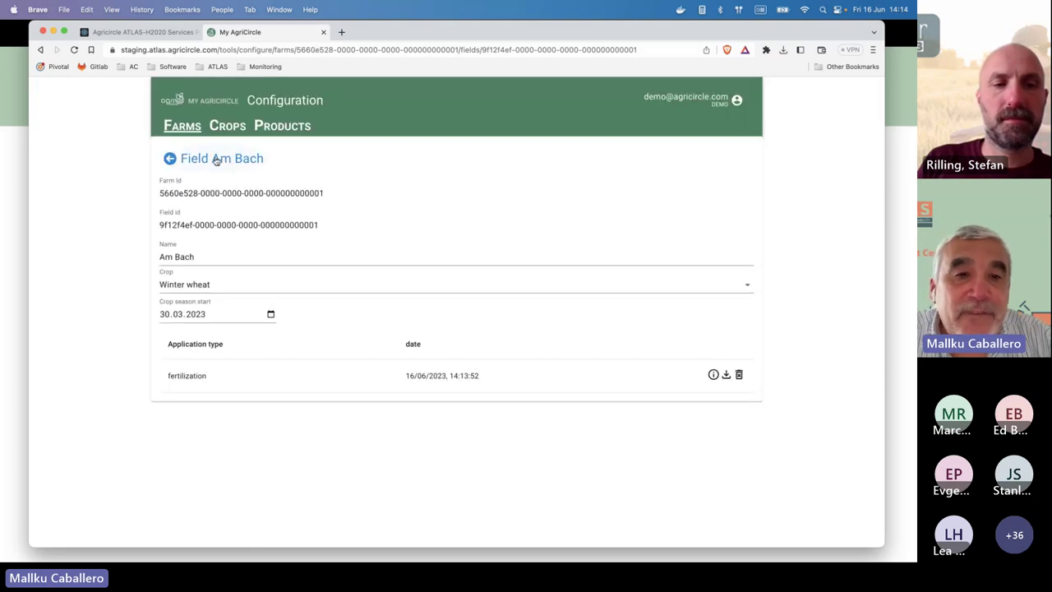
{"action": "double_click", "coordinate": [196, 375]}
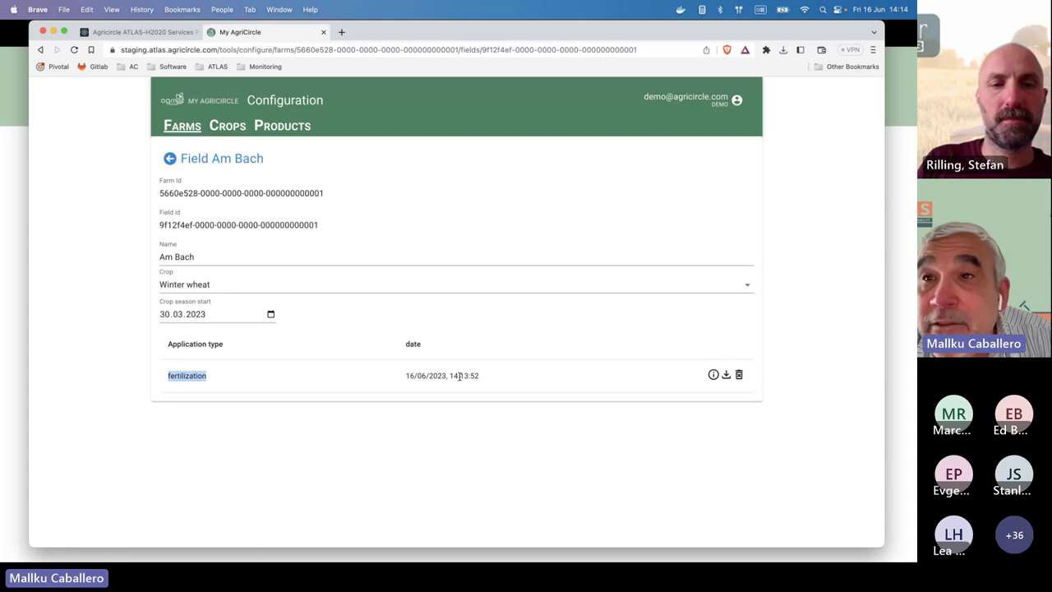
{"action": "left_click_drag", "start_coordinate": [449, 376], "coordinate": [485, 379]}
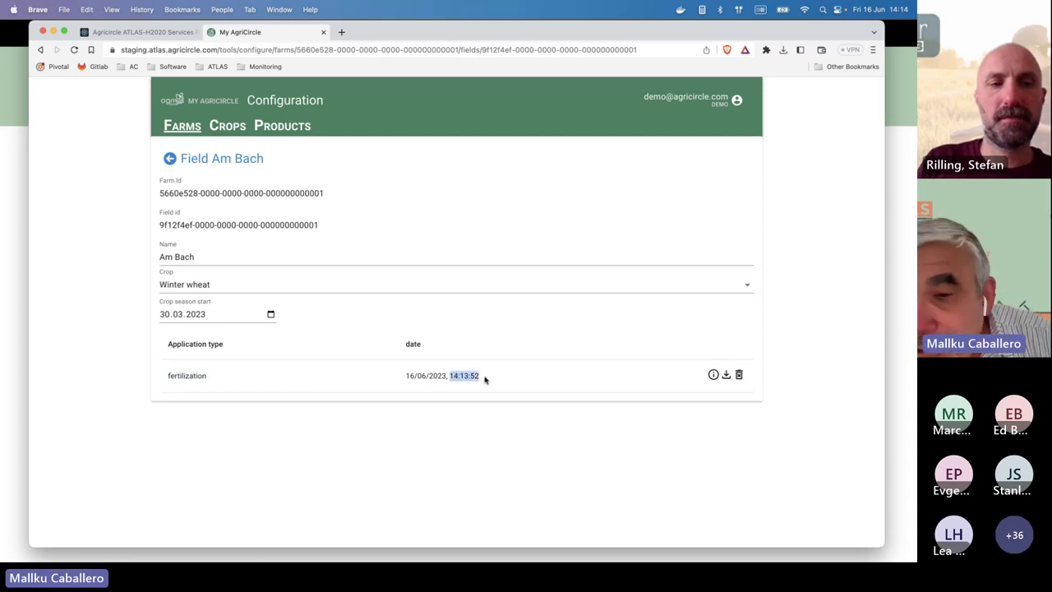
{"action": "left_click", "coordinate": [486, 378]}
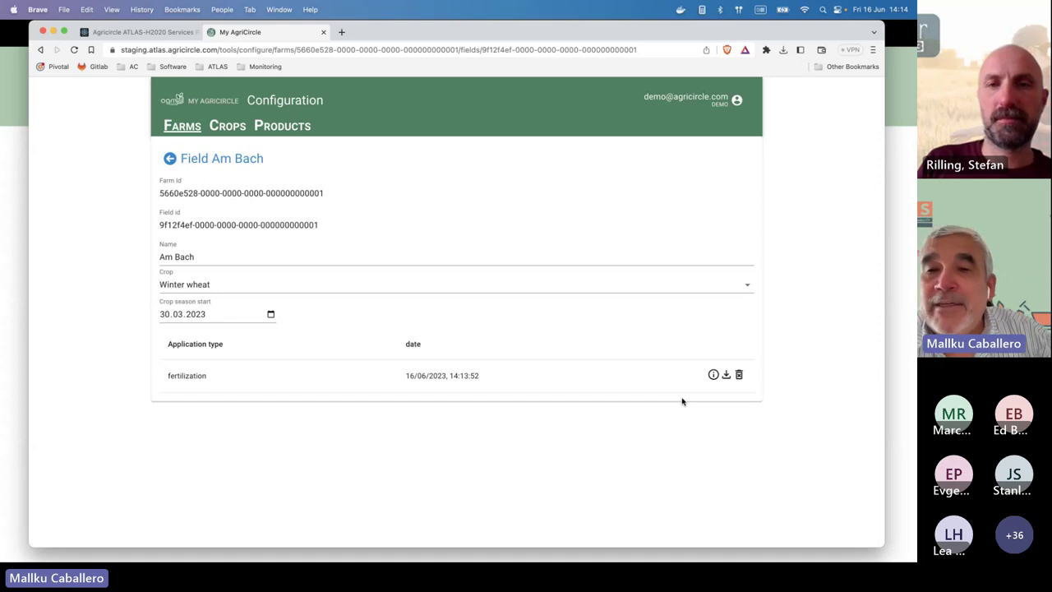
Inspect the fertilization JSON details, including nitrogen 210, then return to the Kastelhof fields list.
{"action": "mouse_move", "coordinate": [712, 375]}
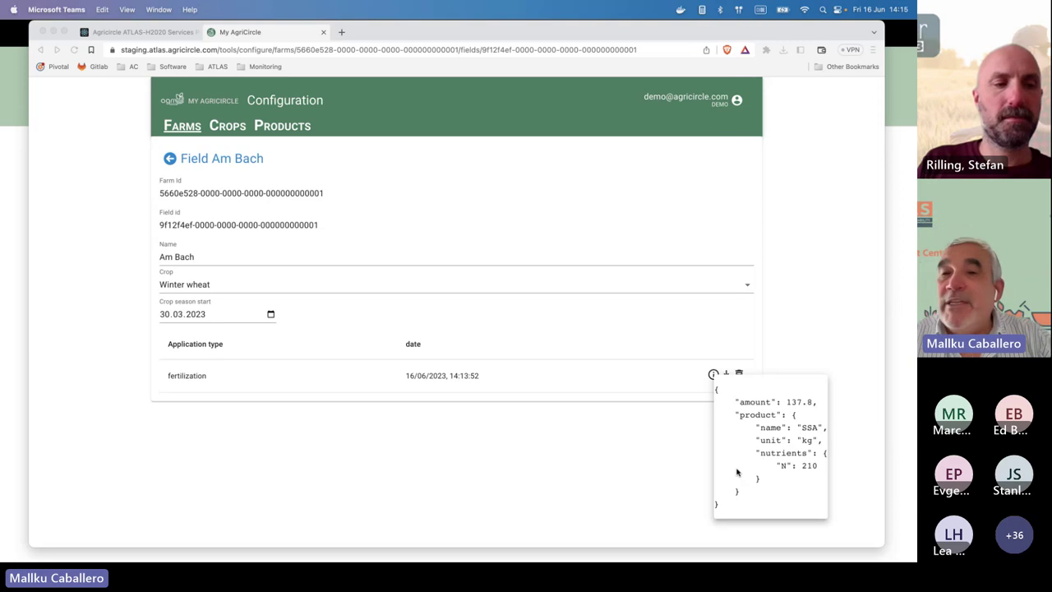
{"action": "left_click", "coordinate": [813, 405]}
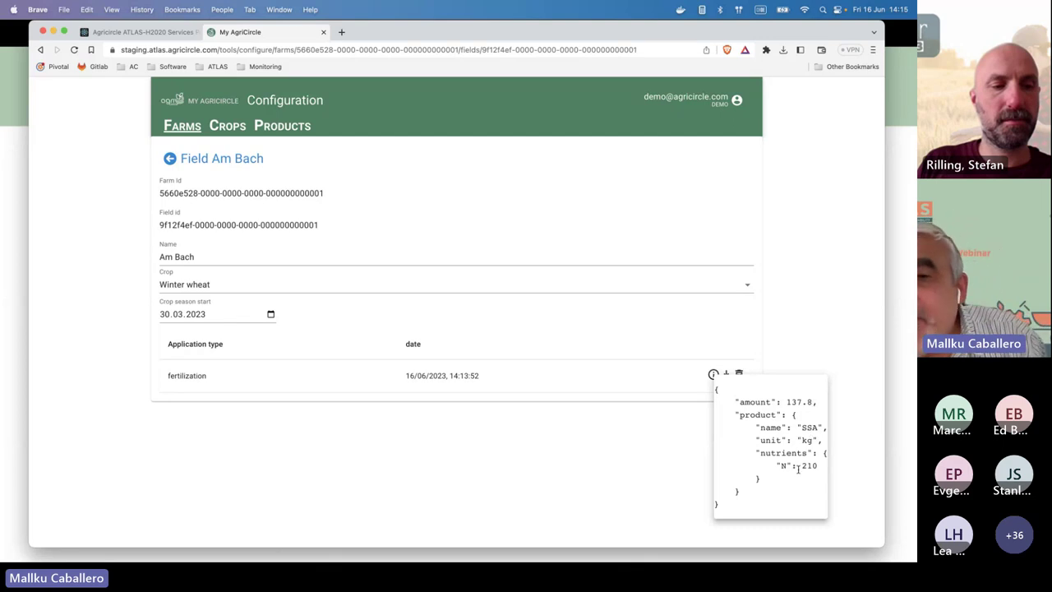
{"action": "left_click_drag", "start_coordinate": [801, 466], "coordinate": [820, 470]}
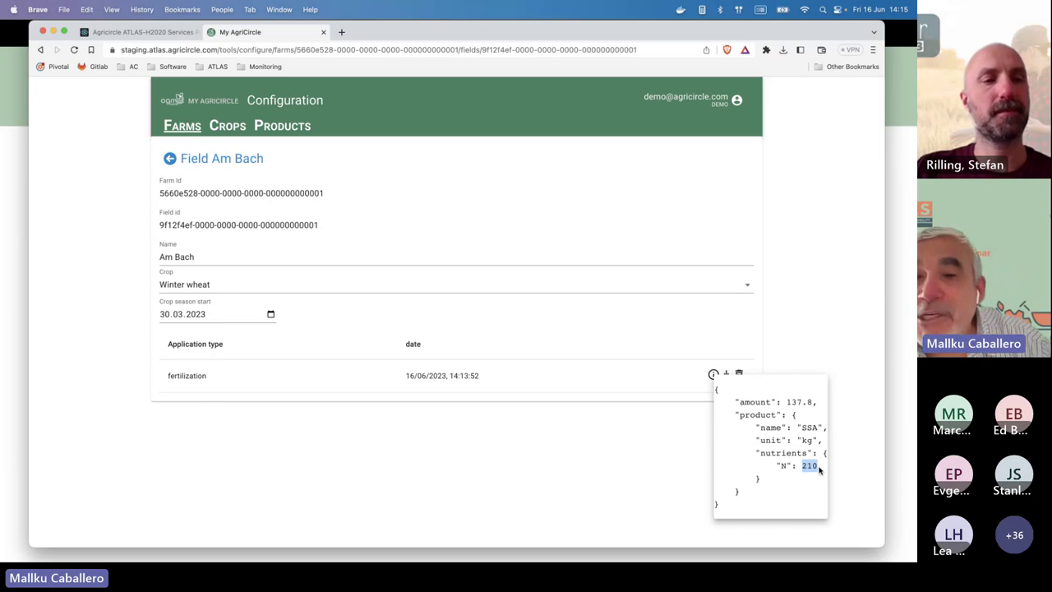
{"action": "left_click", "coordinate": [799, 484]}
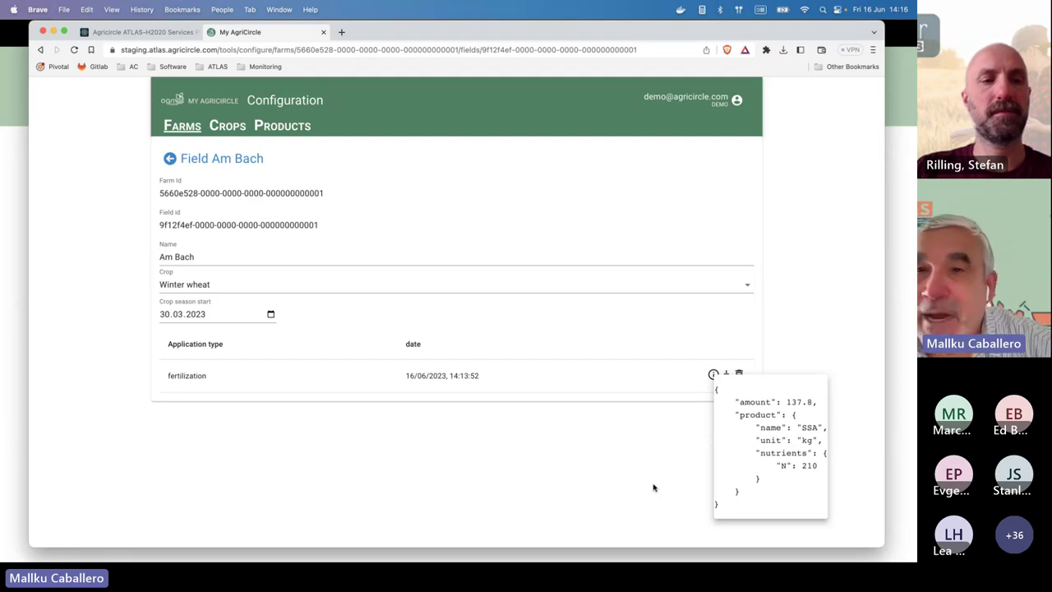
{"action": "left_click_drag", "start_coordinate": [735, 402], "coordinate": [813, 467]}
{"action": "left_click", "coordinate": [777, 465]}
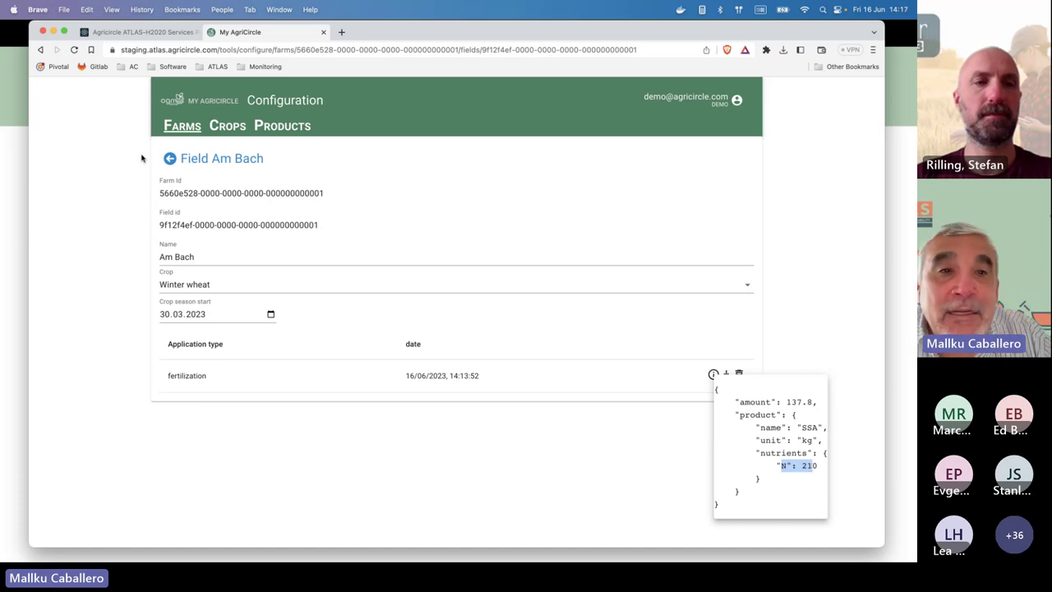
{"action": "left_click", "coordinate": [169, 160]}
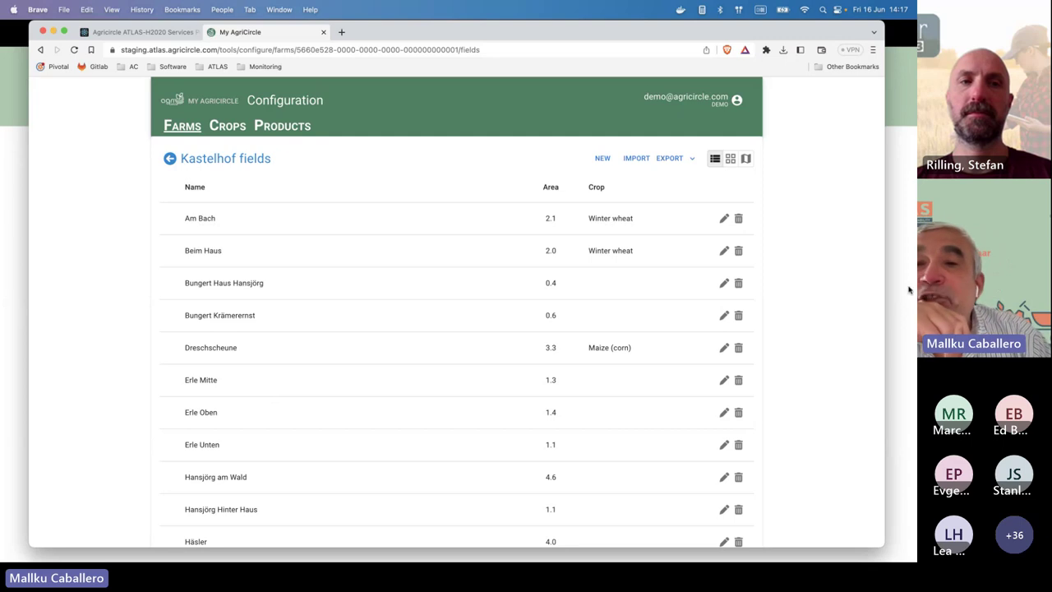
Switch from the Example architecture slide back to Postman's submit simple taskset response.
{"action": "key", "text": "super+Tab"}
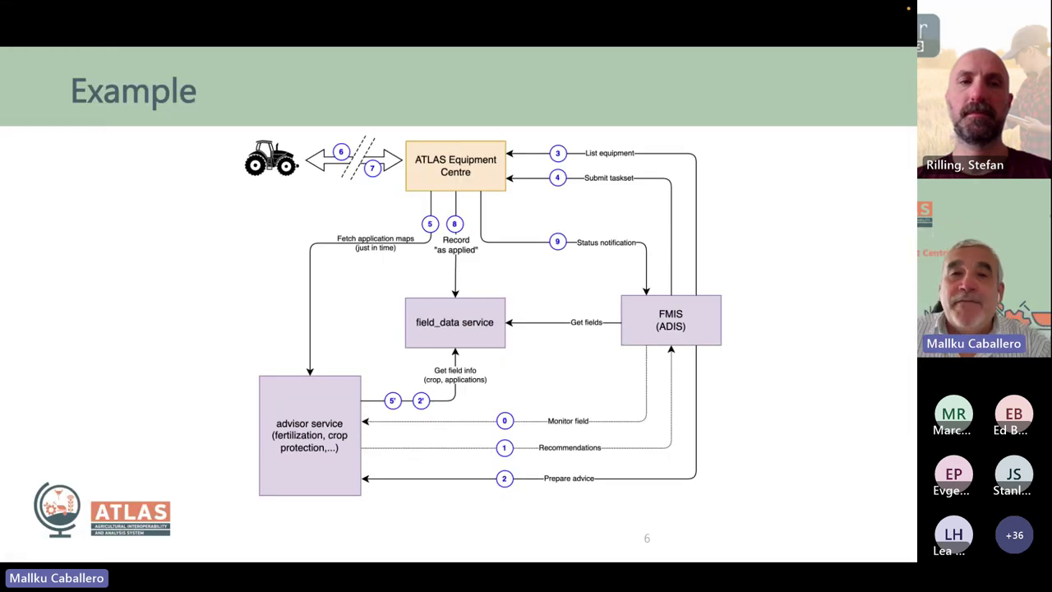
{"action": "key", "text": "super+Tab"}
{"action": "key", "text": "super+Tab"}
{"action": "key", "text": "super+Tab"}
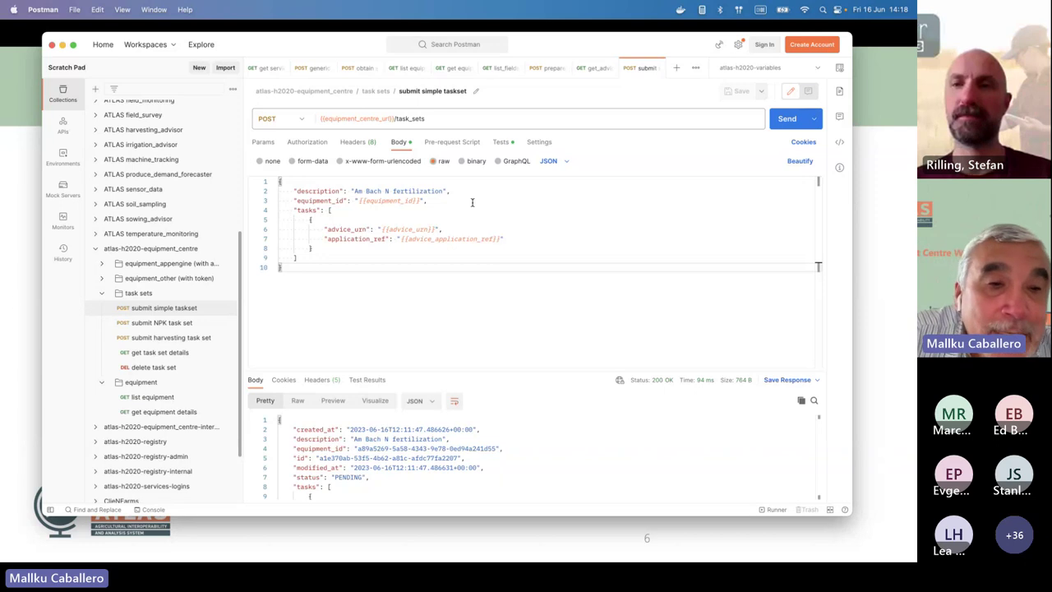
Review the equipment list and the taskset body's advice_urn, then open get application ref.
{"action": "left_click", "coordinate": [152, 399]}
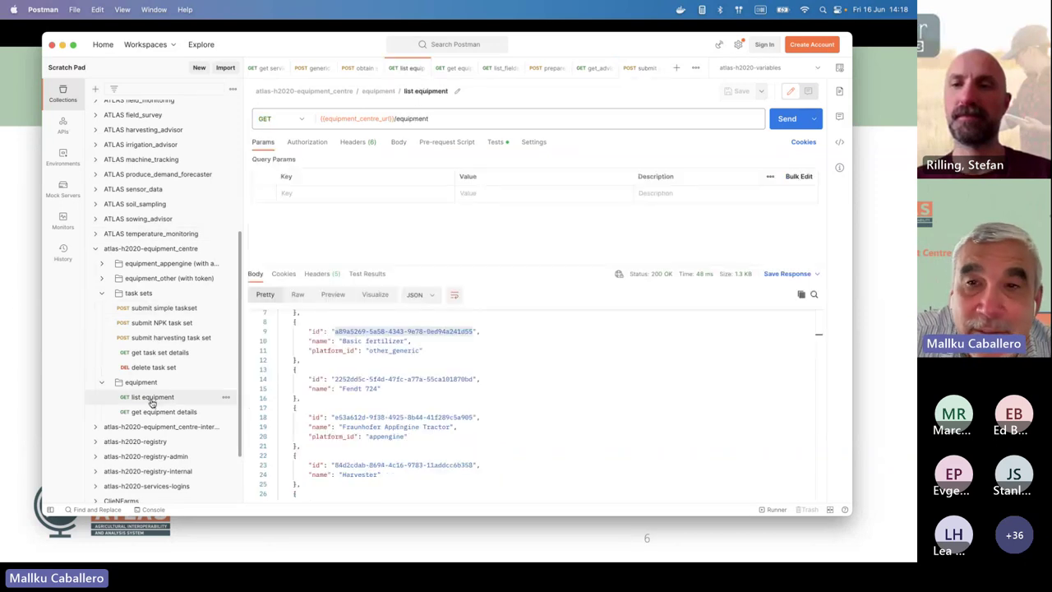
{"action": "left_click", "coordinate": [148, 308]}
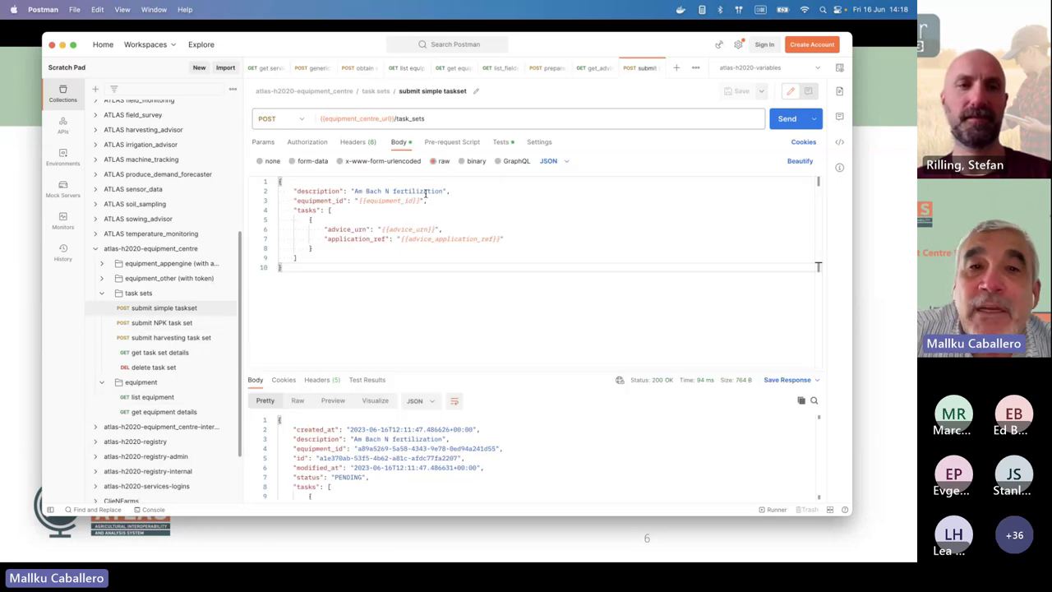
{"action": "double_click", "coordinate": [407, 230]}
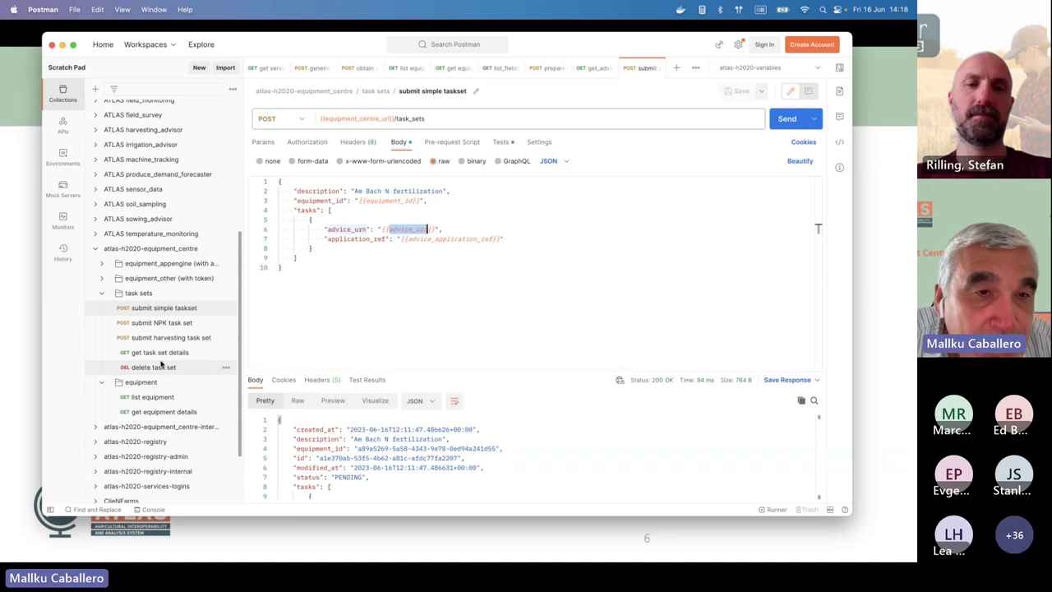
{"action": "scroll", "coordinate": [158, 305], "scroll_direction": "up", "scroll_amount": 5}
{"action": "scroll", "coordinate": [158, 304], "scroll_direction": "up", "scroll_amount": 1}
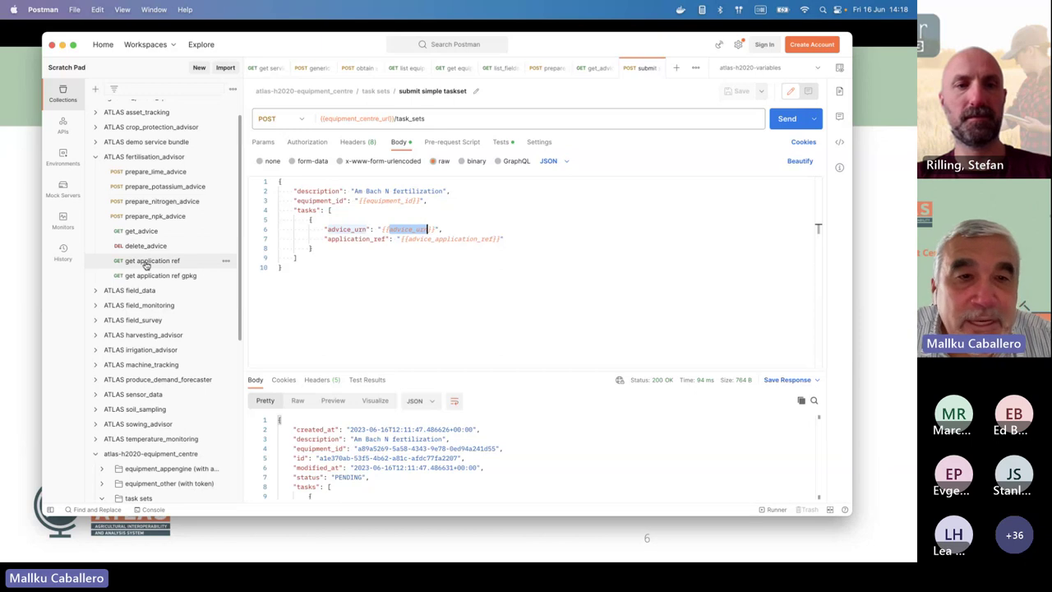
{"action": "left_click", "coordinate": [148, 262]}
Send the get application ref gpkg download request.
{"action": "left_click", "coordinate": [161, 276]}
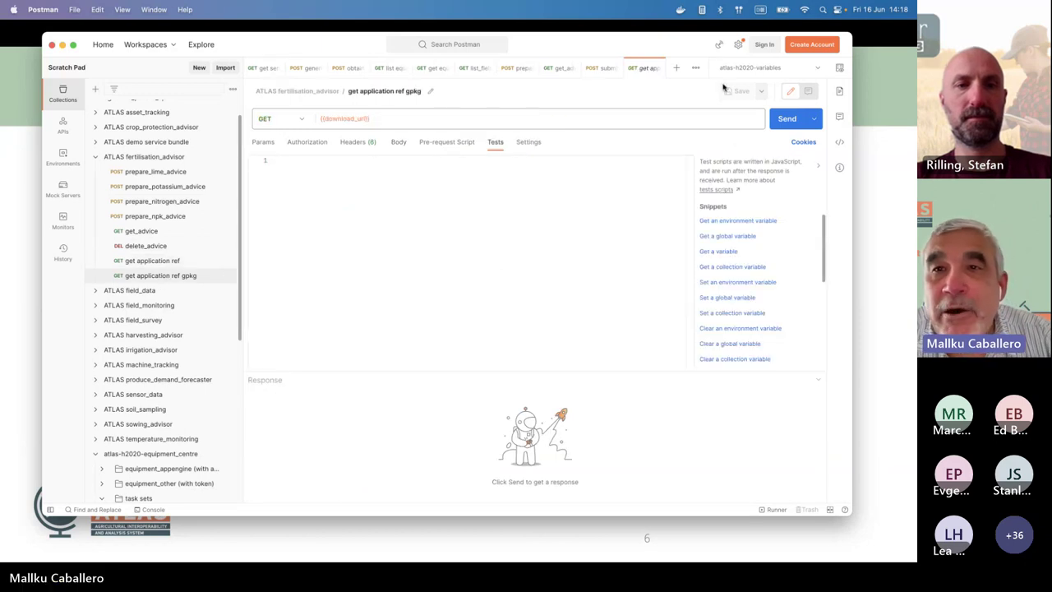
{"action": "left_click", "coordinate": [790, 125]}
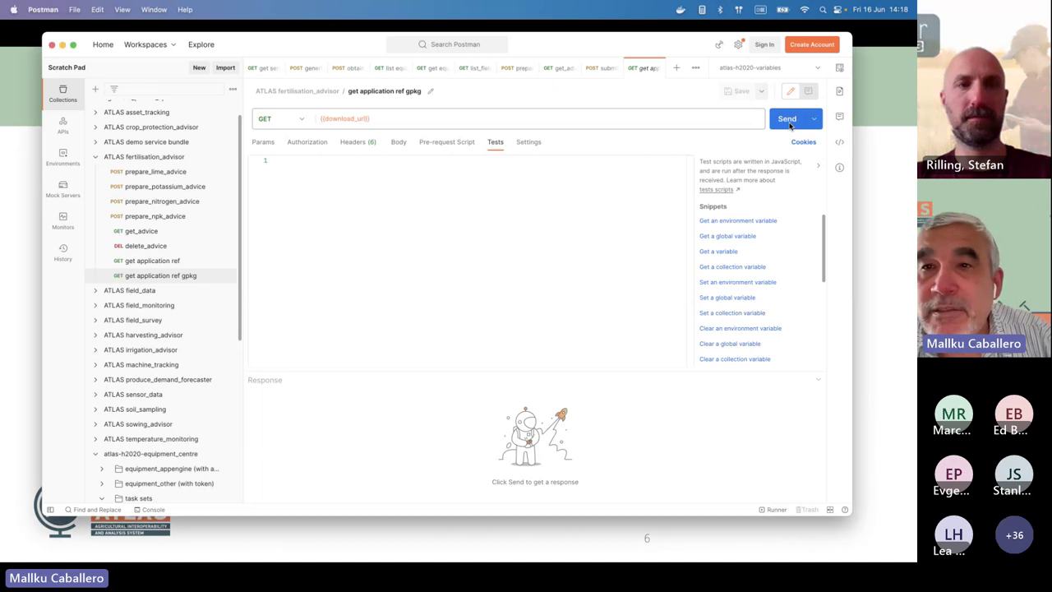
{"action": "left_click", "coordinate": [790, 125]}
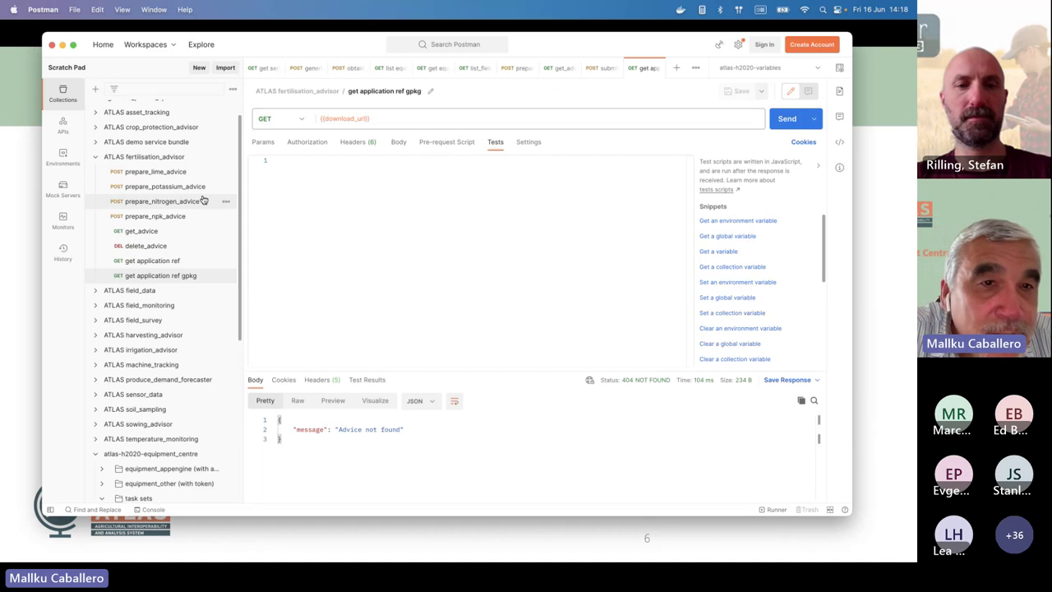
Send prepare_lime_advice to create a new lime advice for application lime48.
{"action": "left_click", "coordinate": [168, 263]}
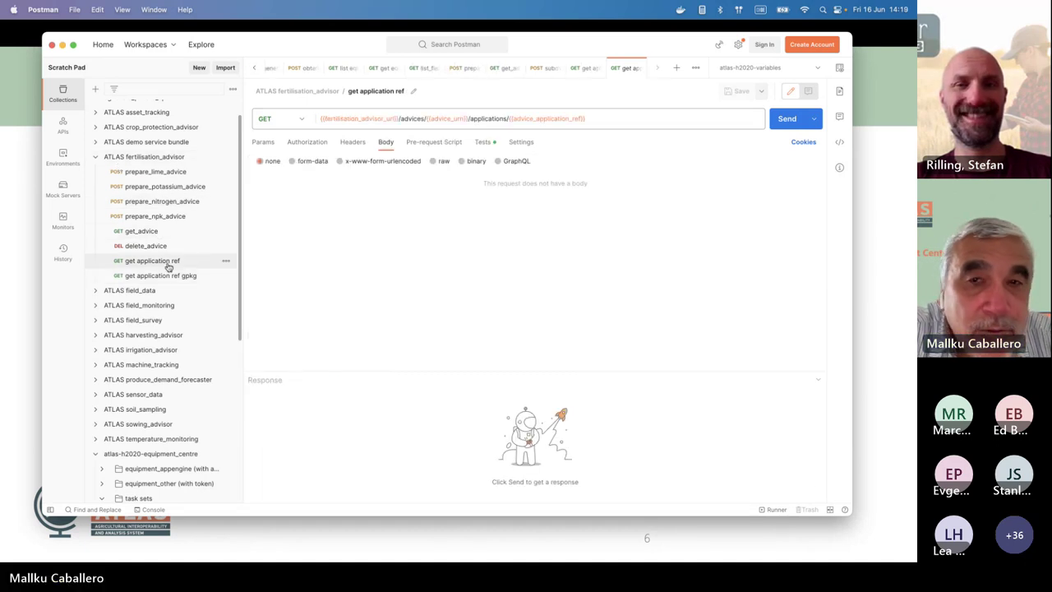
{"action": "scroll", "coordinate": [205, 218], "scroll_direction": "down", "scroll_amount": 2}
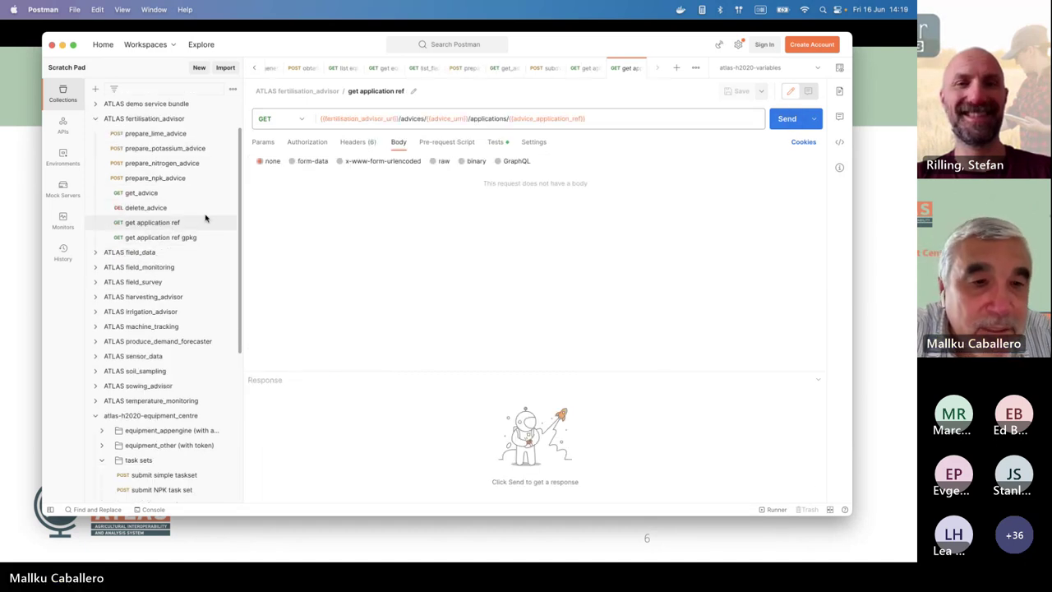
{"action": "scroll", "coordinate": [206, 217], "scroll_direction": "down", "scroll_amount": 10}
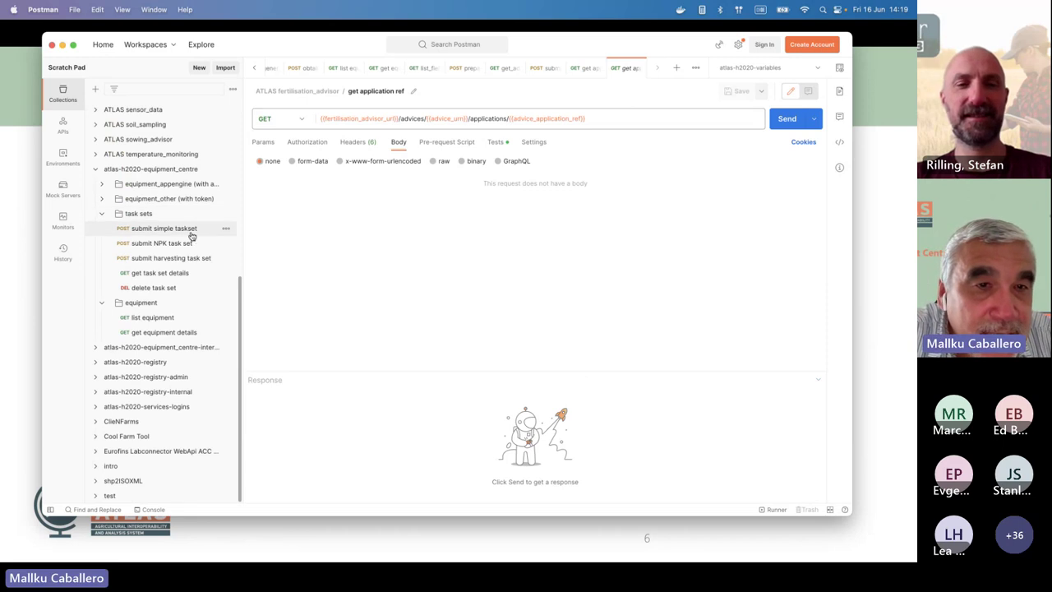
{"action": "left_click", "coordinate": [191, 234]}
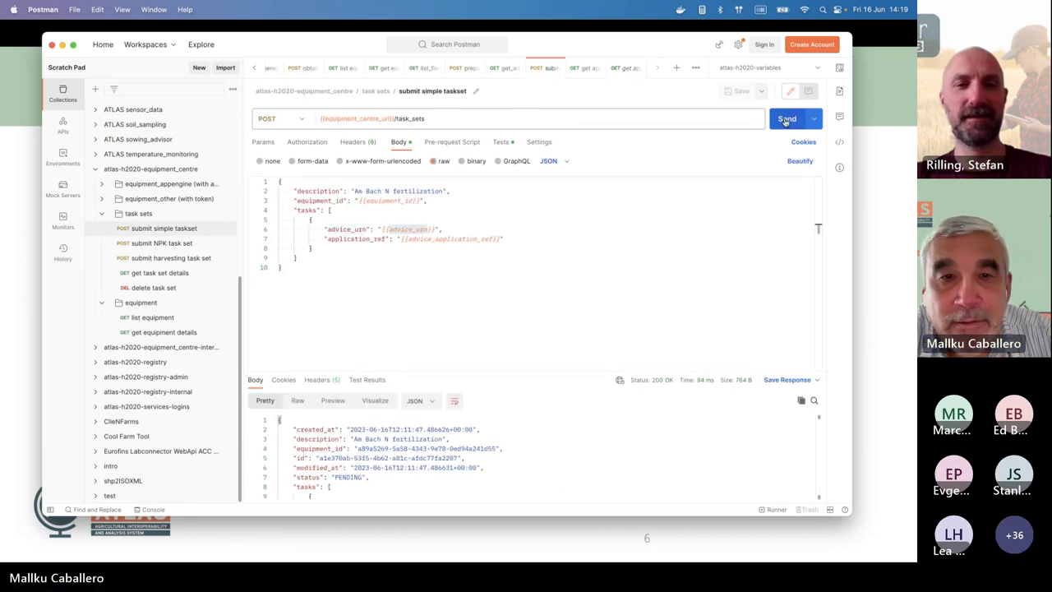
{"action": "scroll", "coordinate": [172, 245], "scroll_direction": "up", "scroll_amount": 12}
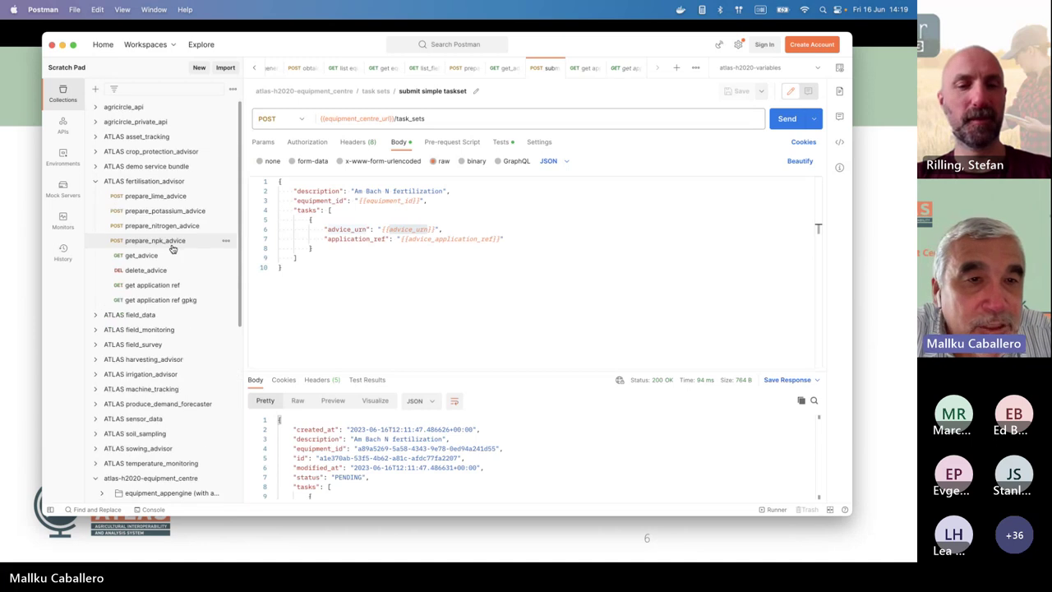
{"action": "left_click", "coordinate": [141, 197]}
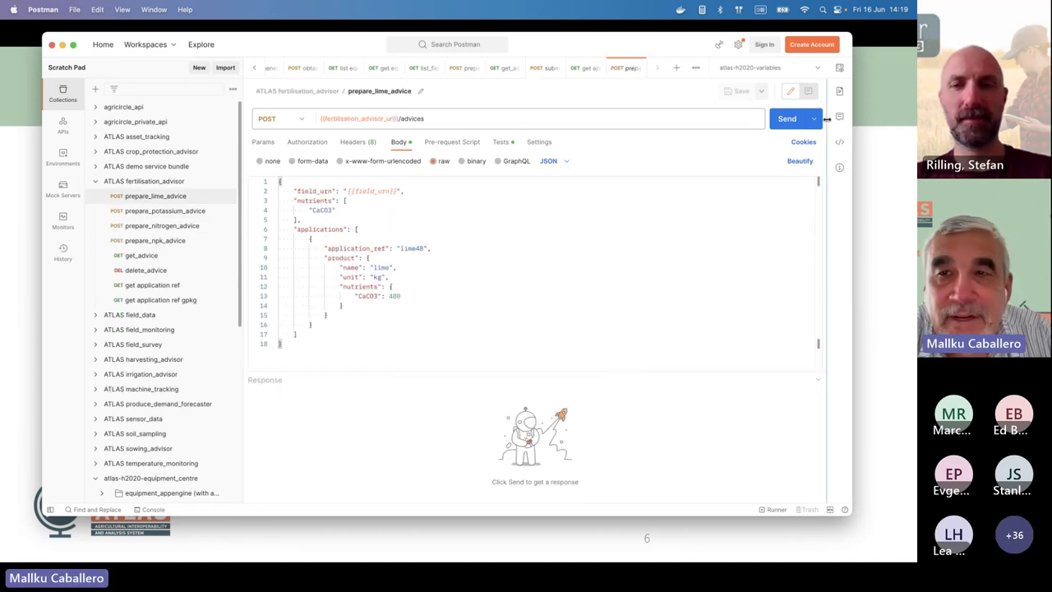
{"action": "left_click", "coordinate": [789, 119]}
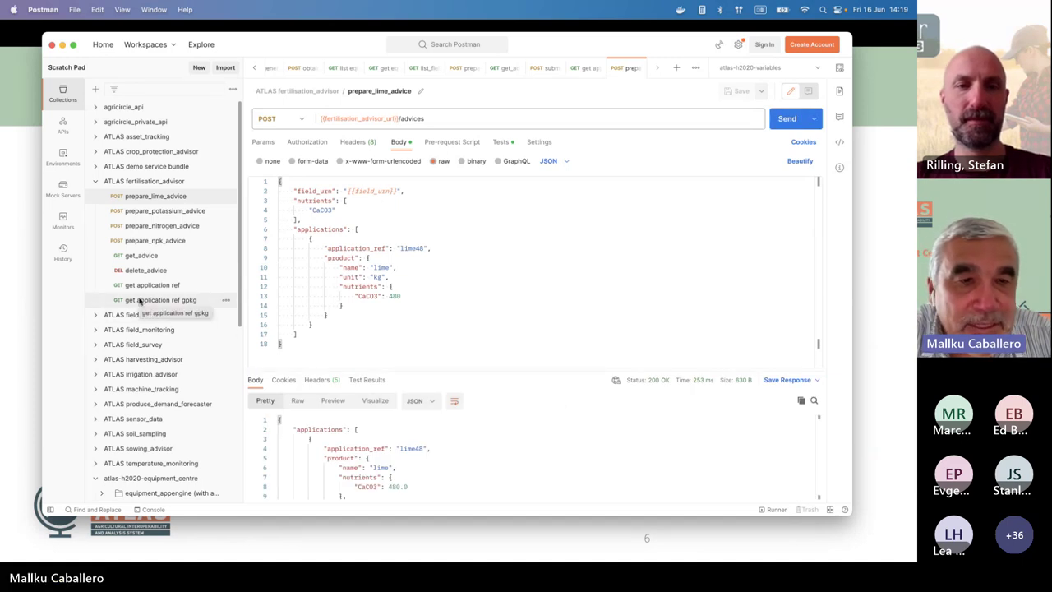
Fetch the new advice with get_advice, then retry the GeoPackage download, which returns 404 Advice not found.
{"action": "left_click", "coordinate": [141, 256]}
{"action": "left_click", "coordinate": [787, 118]}
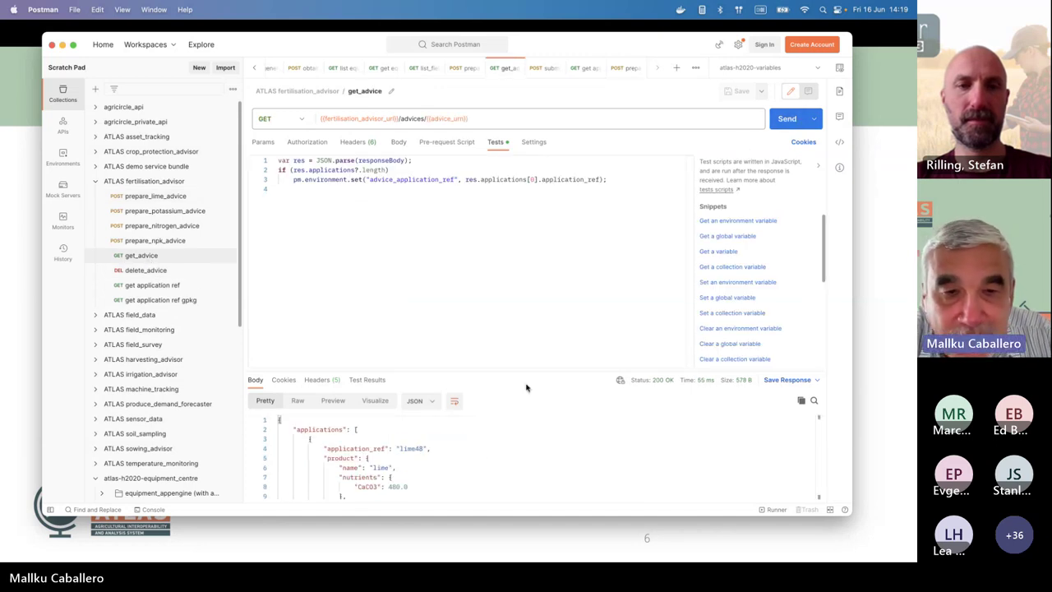
{"action": "scroll", "coordinate": [490, 459], "scroll_direction": "down", "scroll_amount": 5}
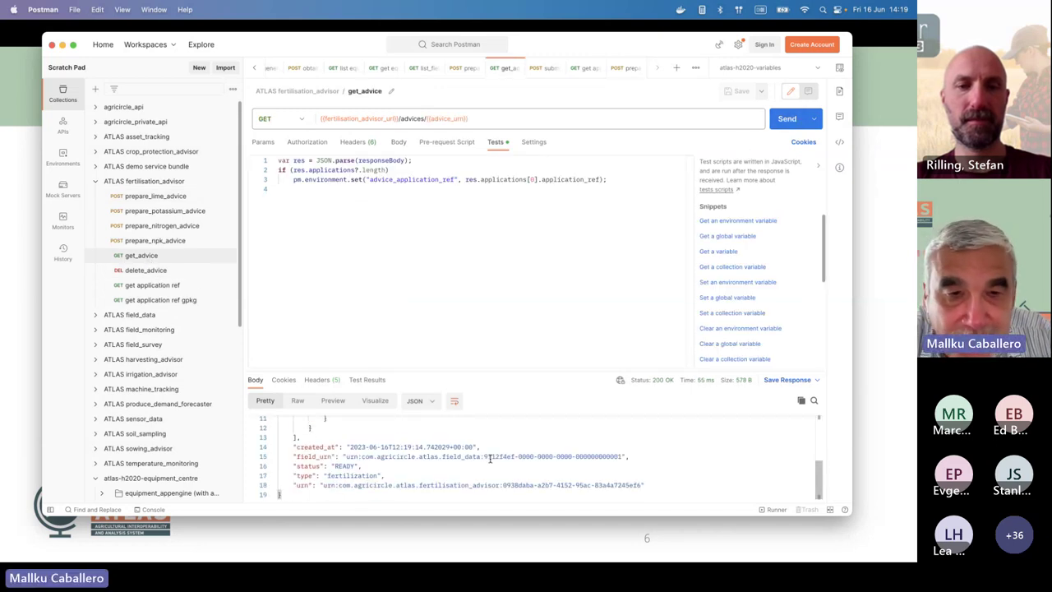
{"action": "left_click", "coordinate": [138, 300]}
{"action": "left_click", "coordinate": [791, 120]}
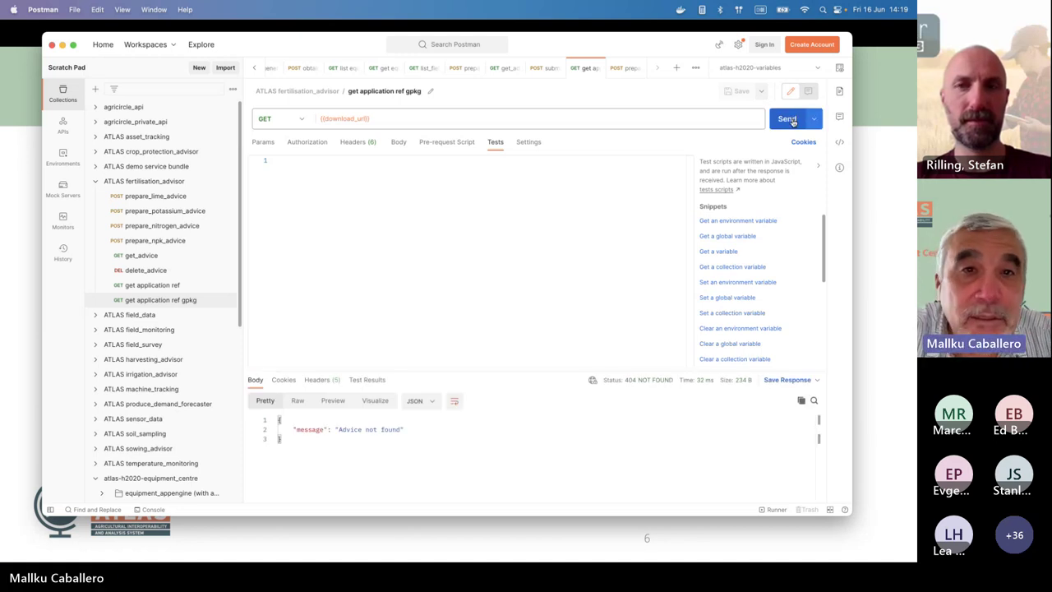
Send get application ref for the link, then get application ref gpkg for the 140.37 KB GeoPackage.
{"action": "left_click", "coordinate": [135, 285]}
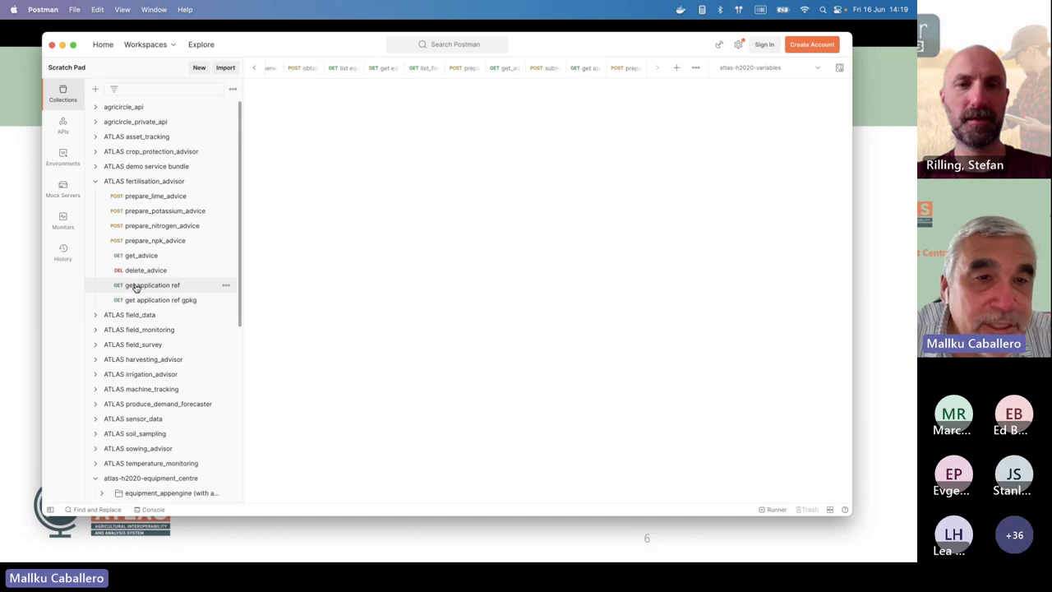
{"action": "left_click", "coordinate": [783, 123]}
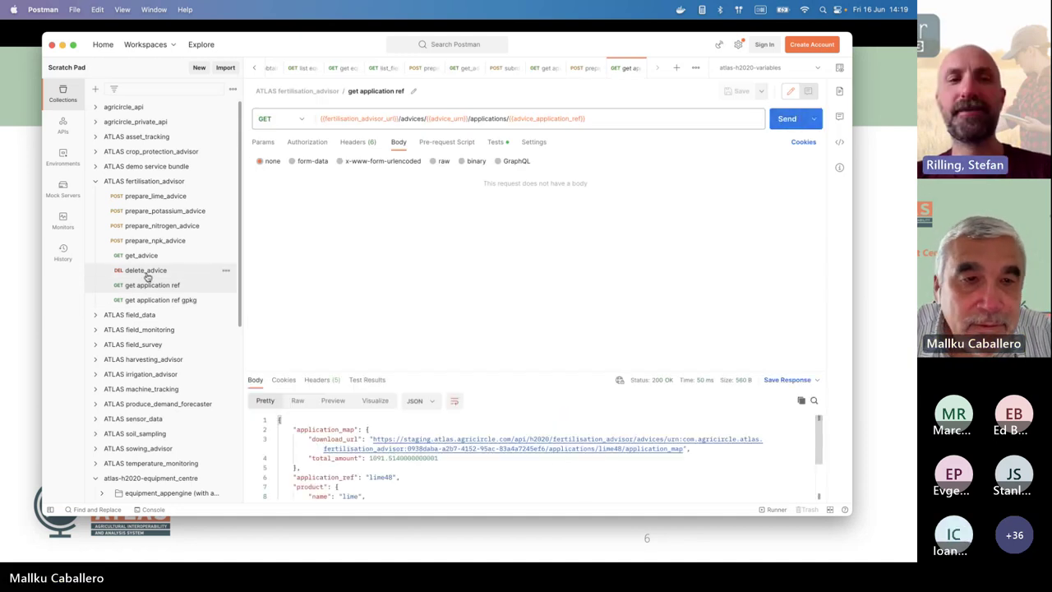
{"action": "left_click", "coordinate": [157, 301]}
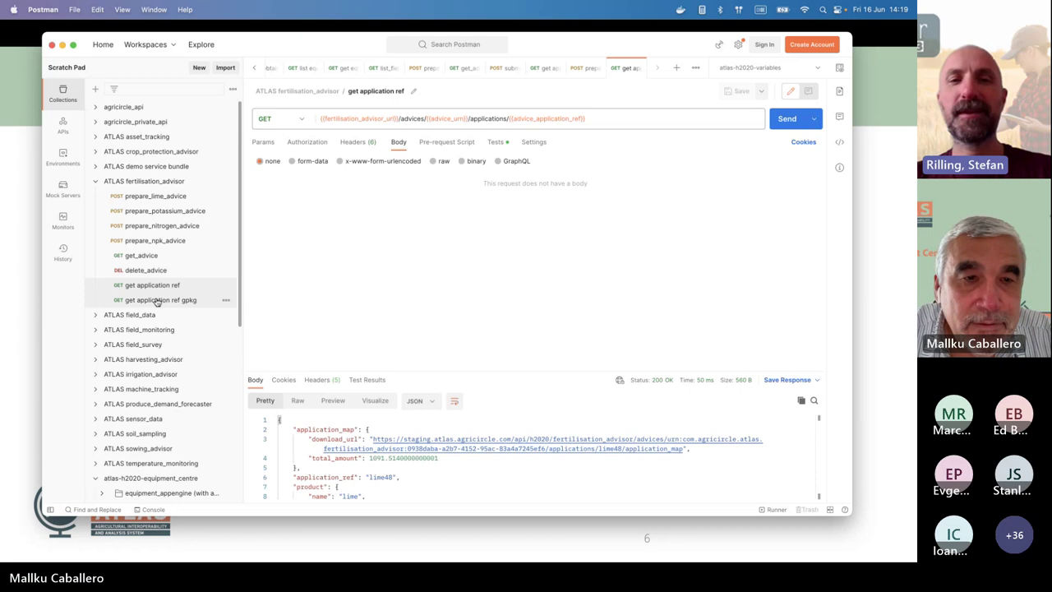
{"action": "left_click", "coordinate": [786, 121]}
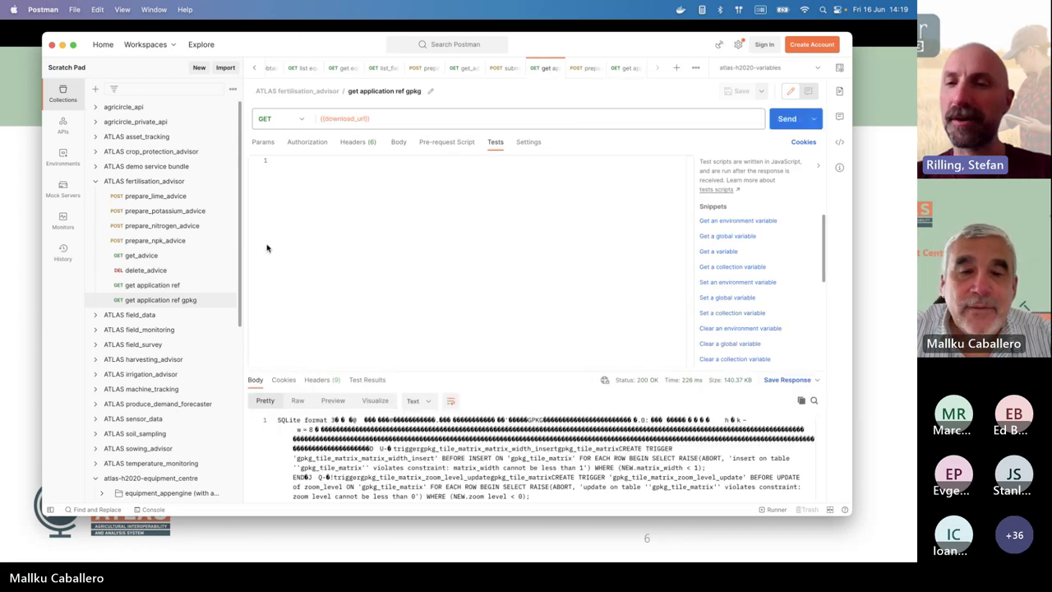
{"action": "left_click", "coordinate": [813, 381]}
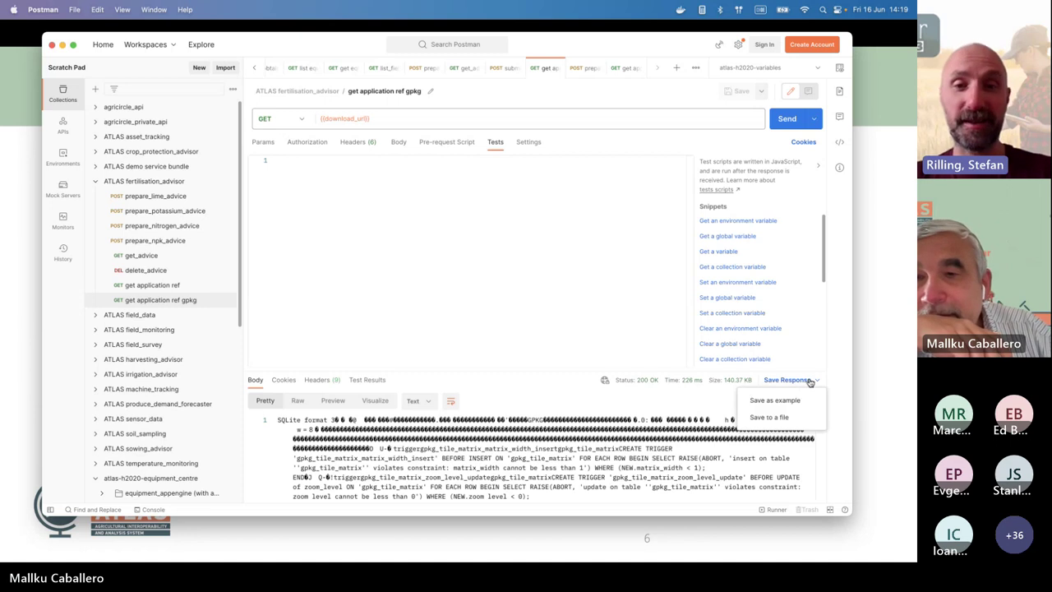
Save the response as lime48.gpkg in Downloads and open it in QGIS from Finder.
{"action": "left_click", "coordinate": [771, 417]}
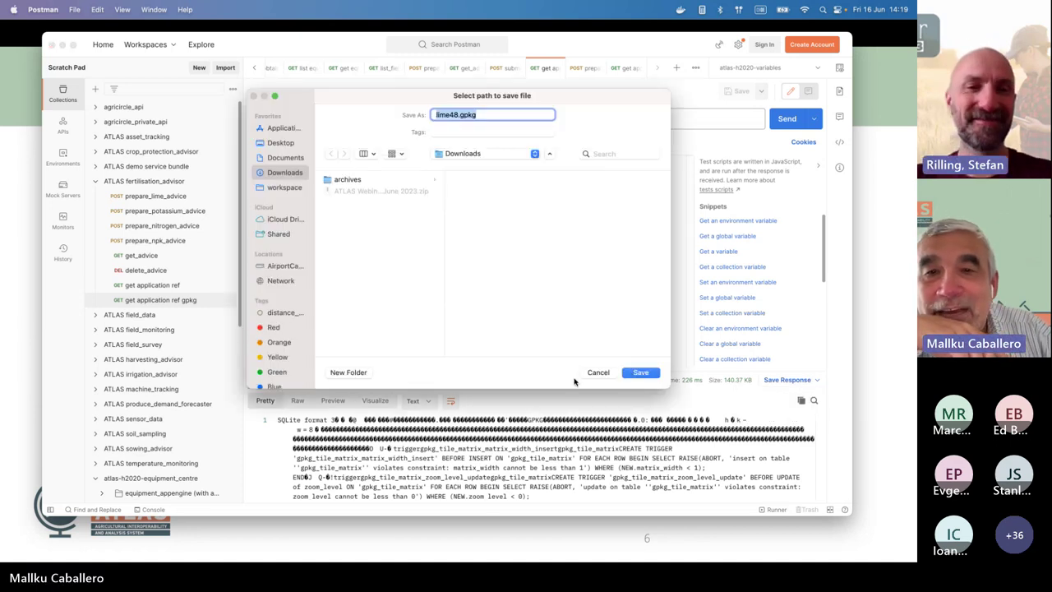
{"action": "left_click", "coordinate": [641, 374]}
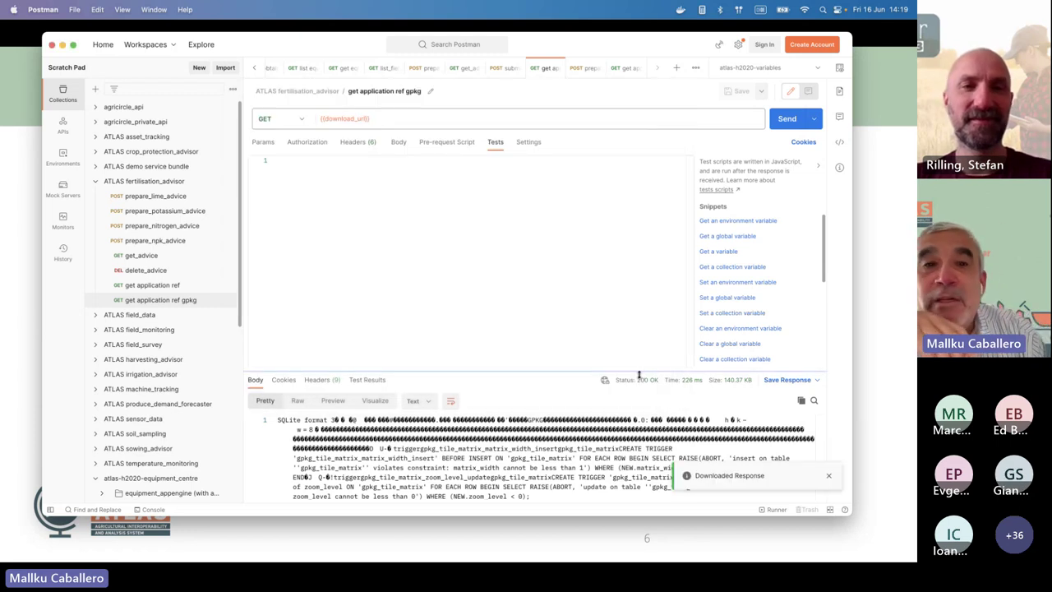
{"action": "key", "text": "super+Tab"}
{"action": "key", "text": "super+Tab"}
{"action": "key", "text": "super+Tab"}
{"action": "key", "text": "super+Tab"}
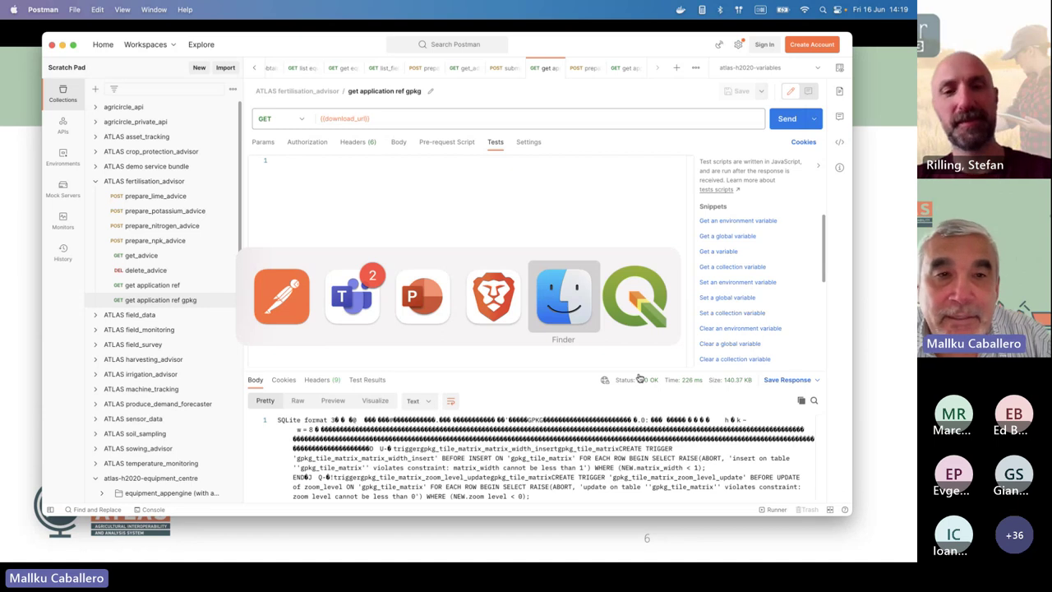
{"action": "left_click", "coordinate": [305, 218]}
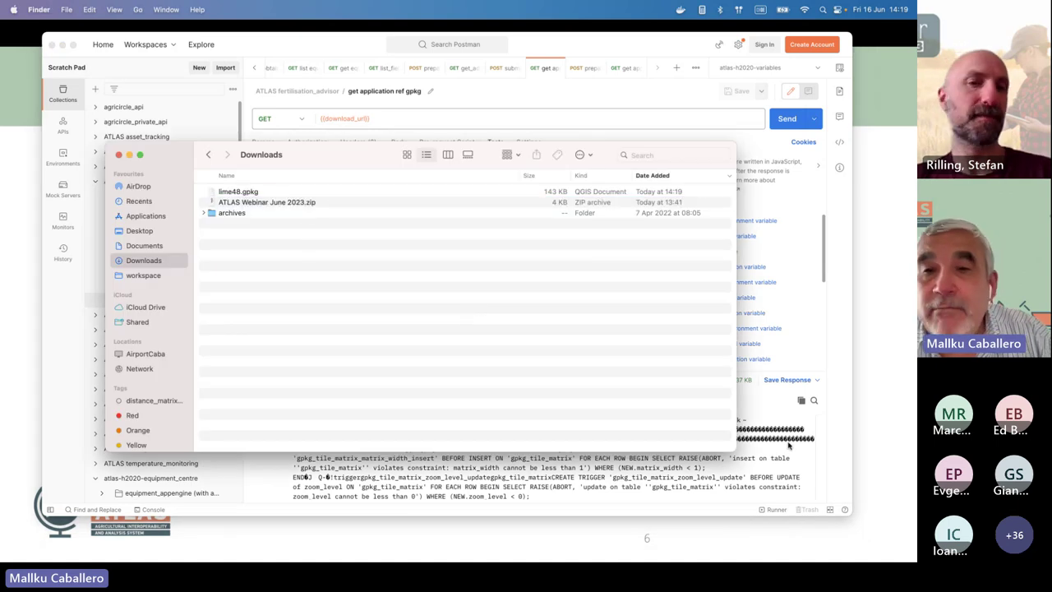
{"action": "left_click", "coordinate": [243, 194]}
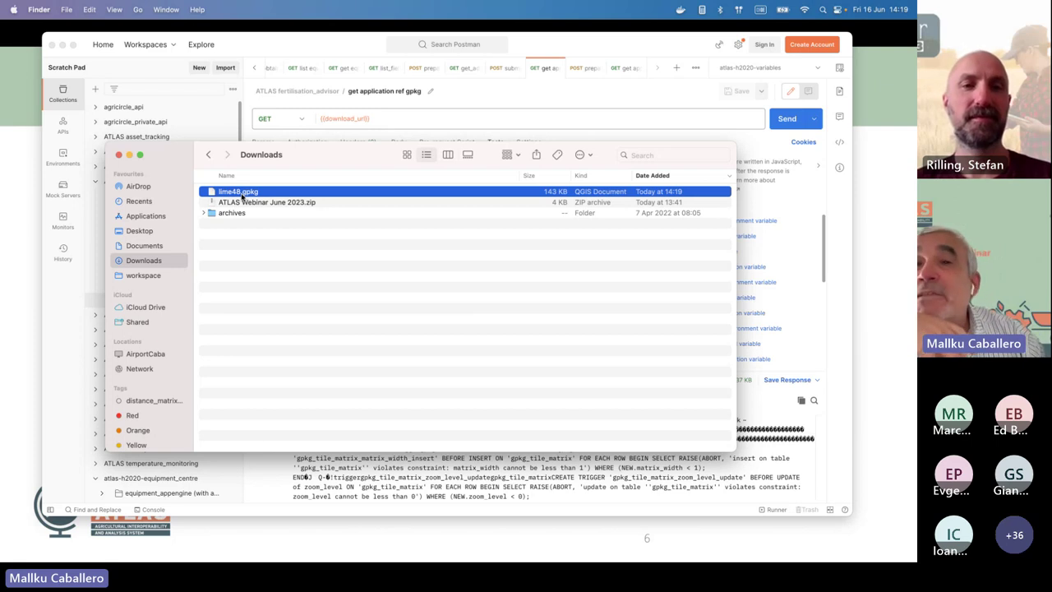
{"action": "double_click", "coordinate": [242, 195]}
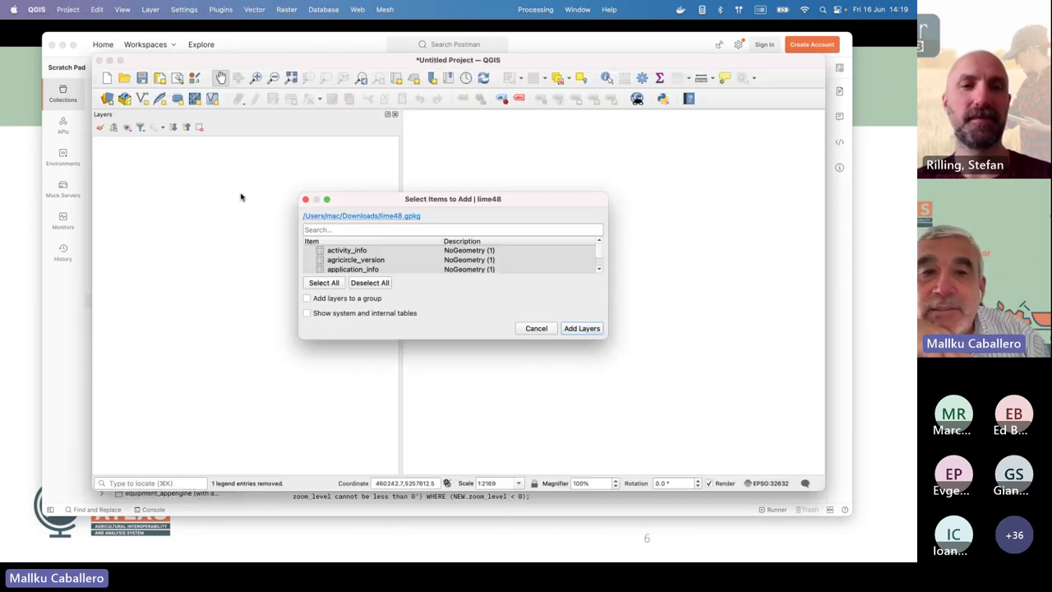
Add the lime48 raster from the GeoPackage to the QGIS map as a grayscale layer.
{"action": "scroll", "coordinate": [440, 258], "scroll_direction": "down", "scroll_amount": 10}
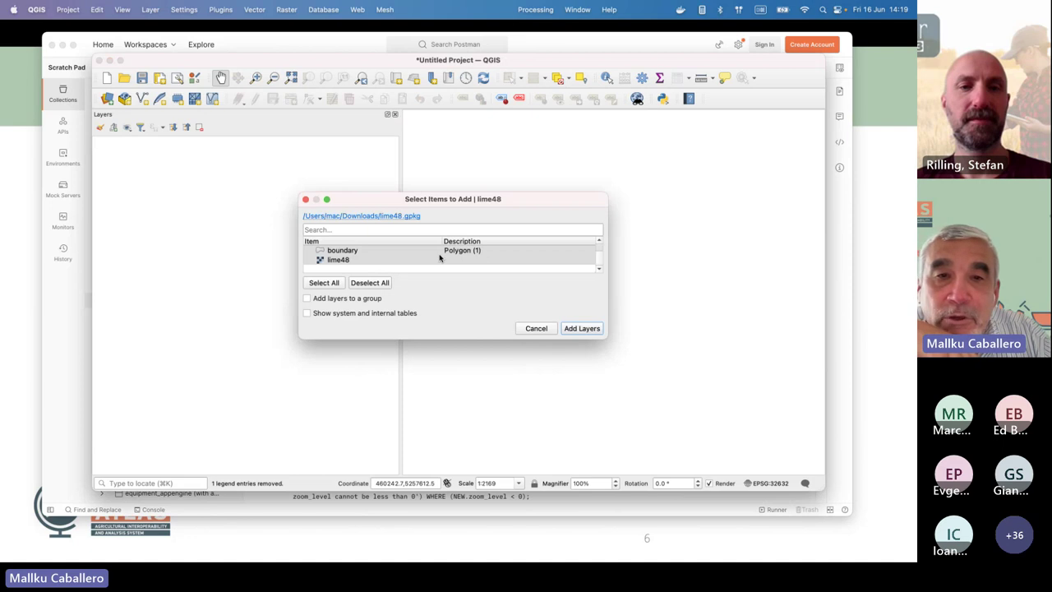
{"action": "left_click", "coordinate": [439, 252]}
{"action": "left_click", "coordinate": [440, 260]}
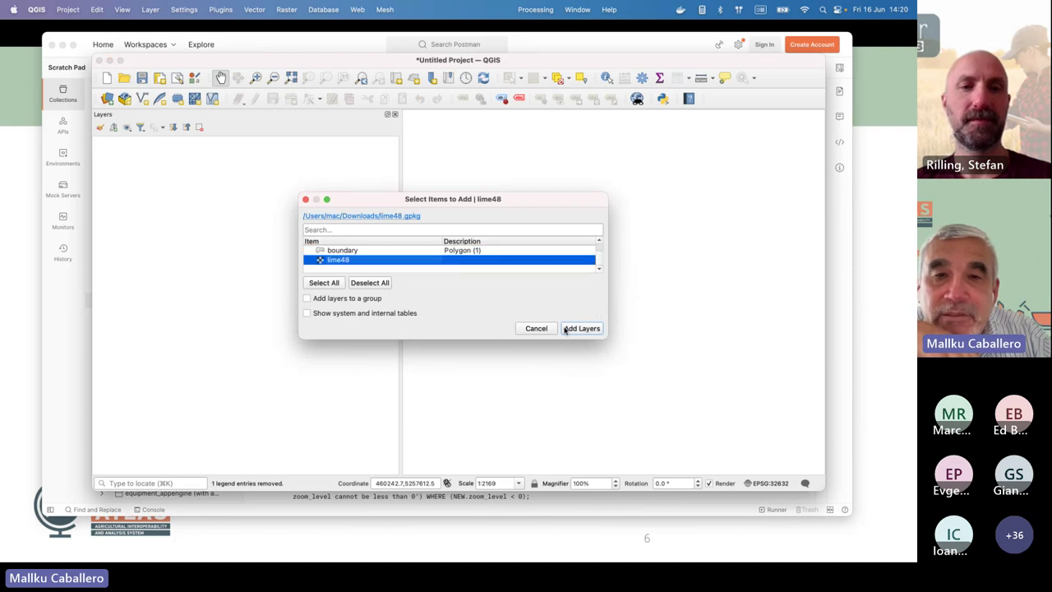
{"action": "left_click", "coordinate": [573, 331]}
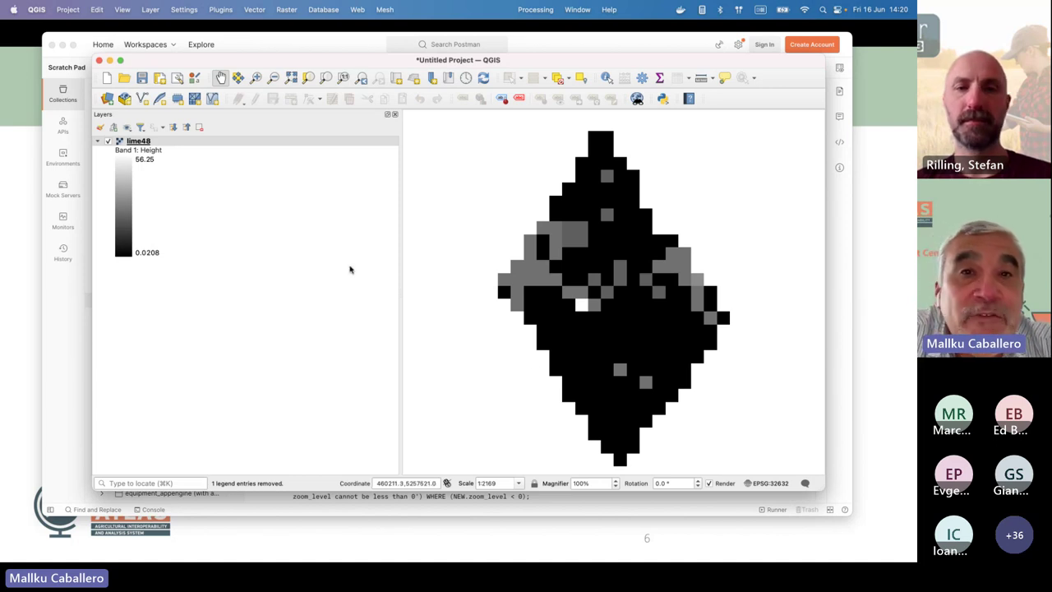
{"action": "left_click_drag", "start_coordinate": [371, 65], "coordinate": [344, 116]}
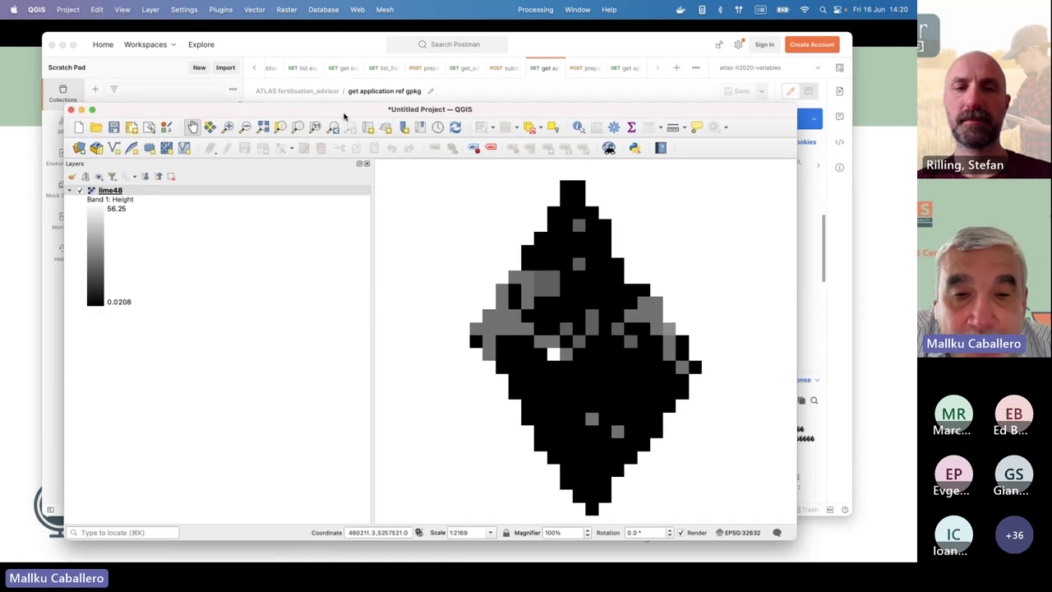
{"action": "mouse_move", "coordinate": [364, 566]}
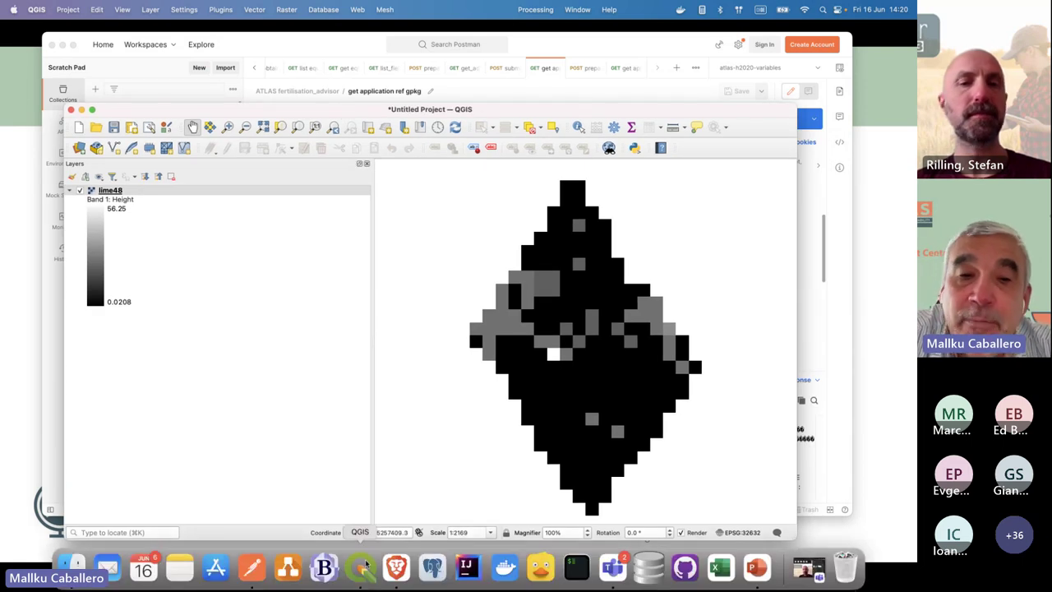